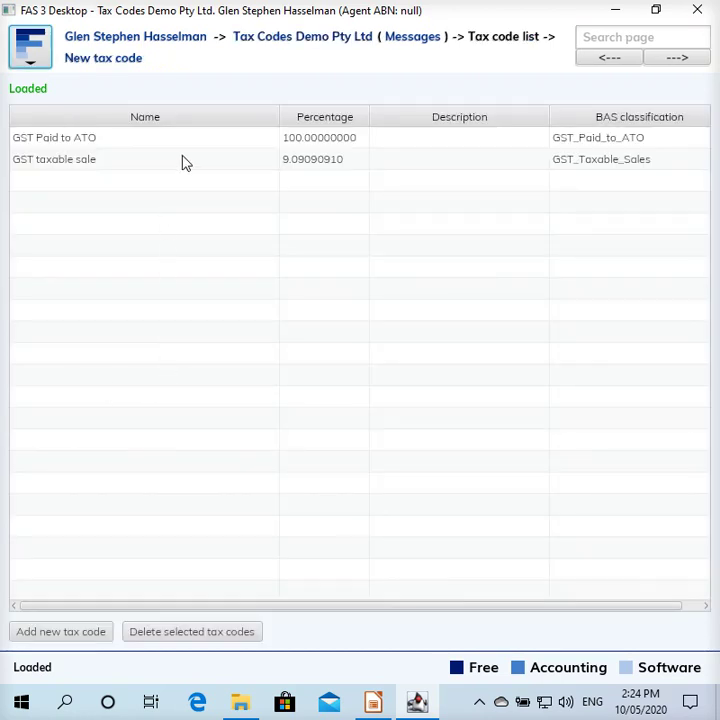
- Compare the GST Paid to ATO and GST taxable sale entries in the tax code list
click(183, 162)
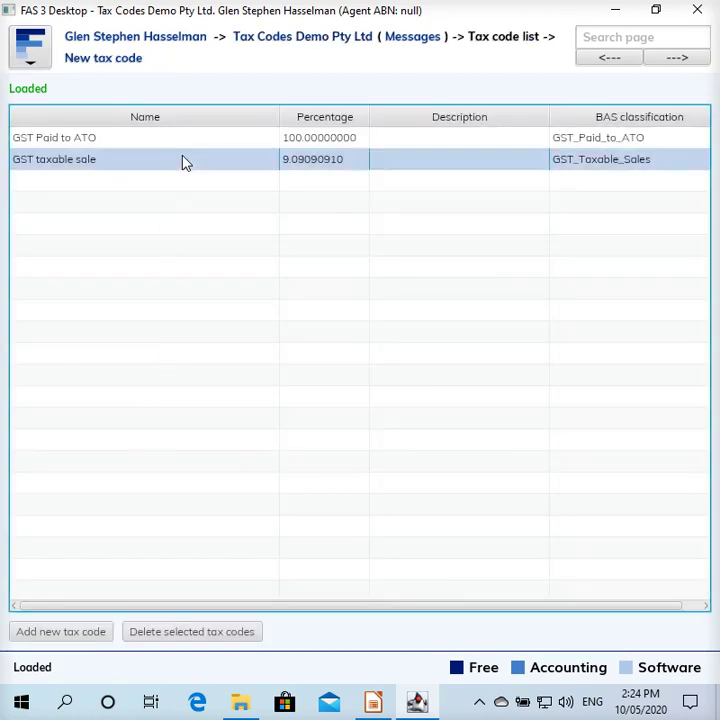
click(103, 141)
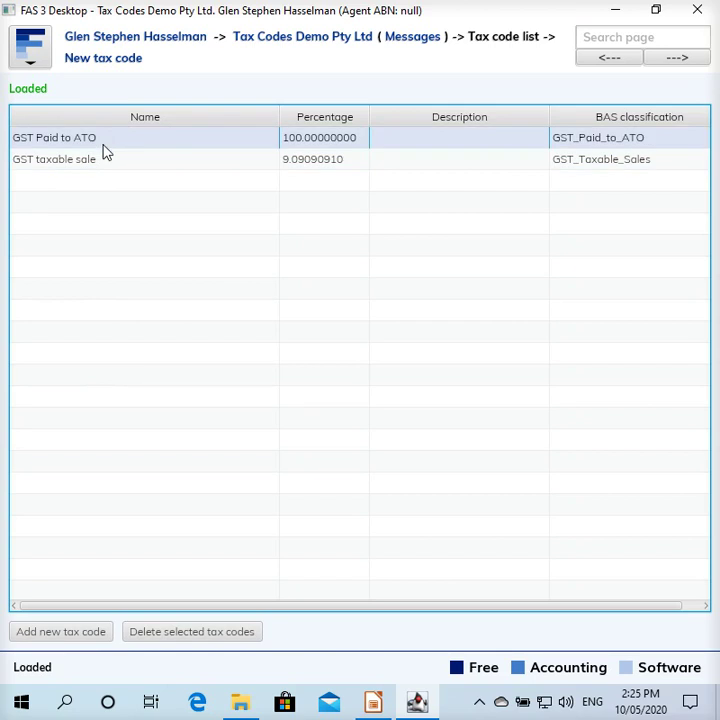
click(110, 162)
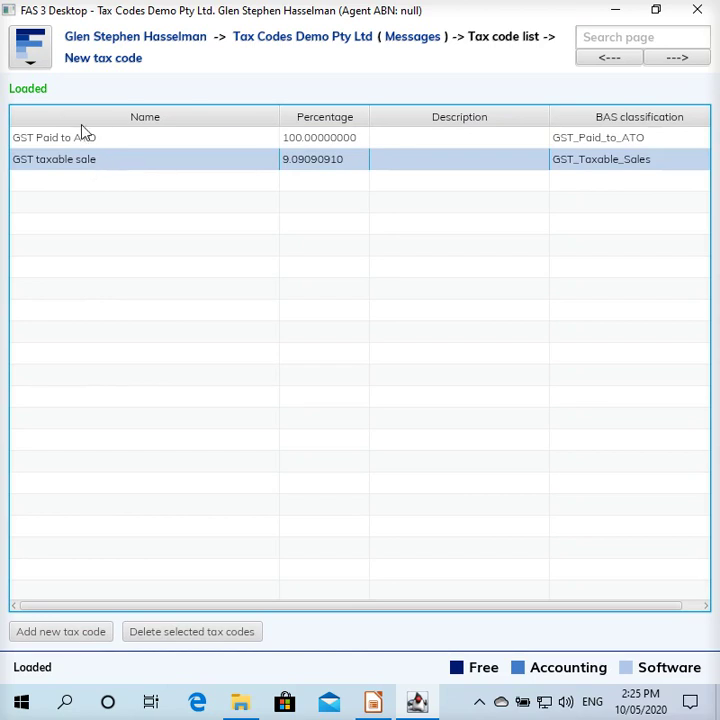
click(85, 144)
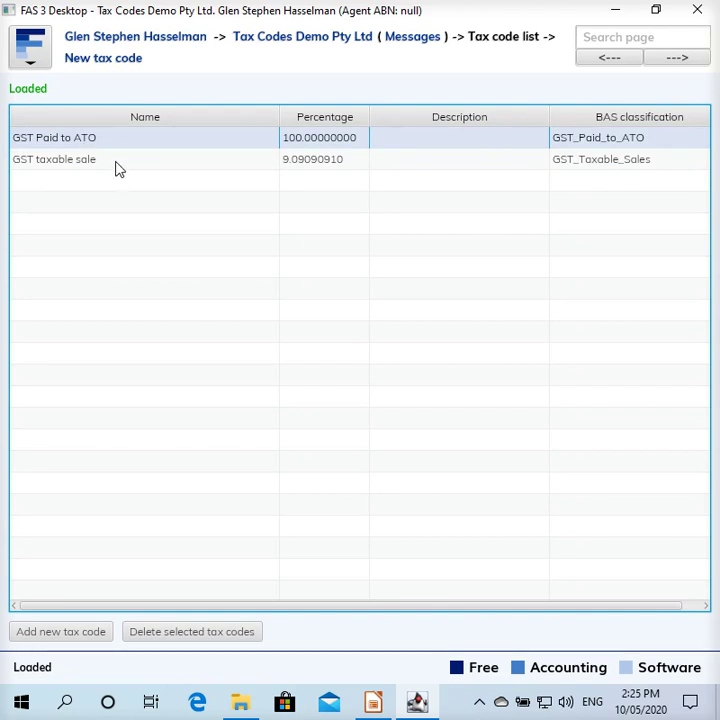
click(117, 168)
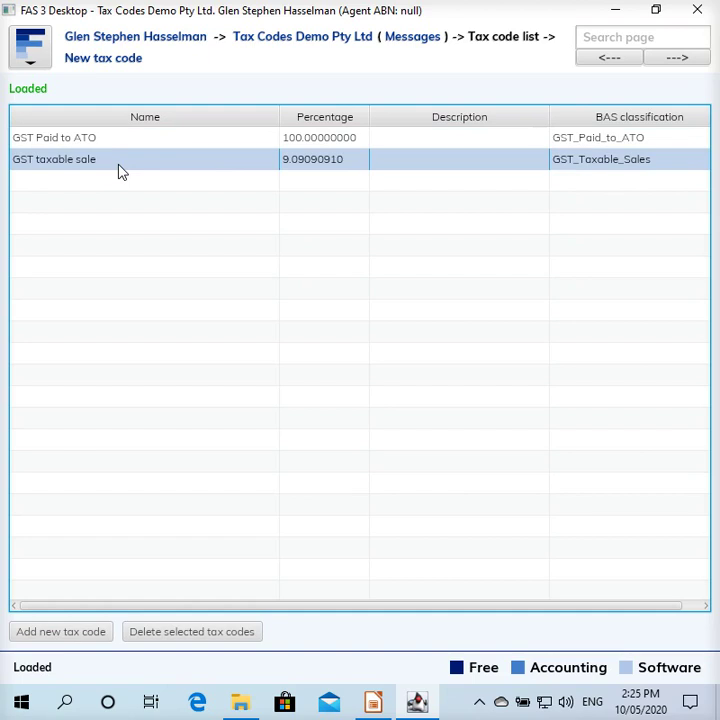
click(113, 149)
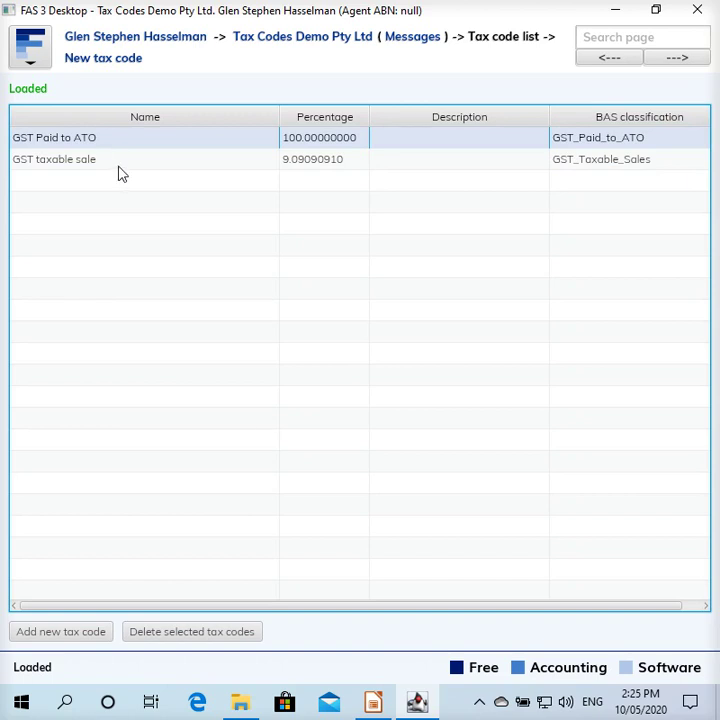
click(118, 166)
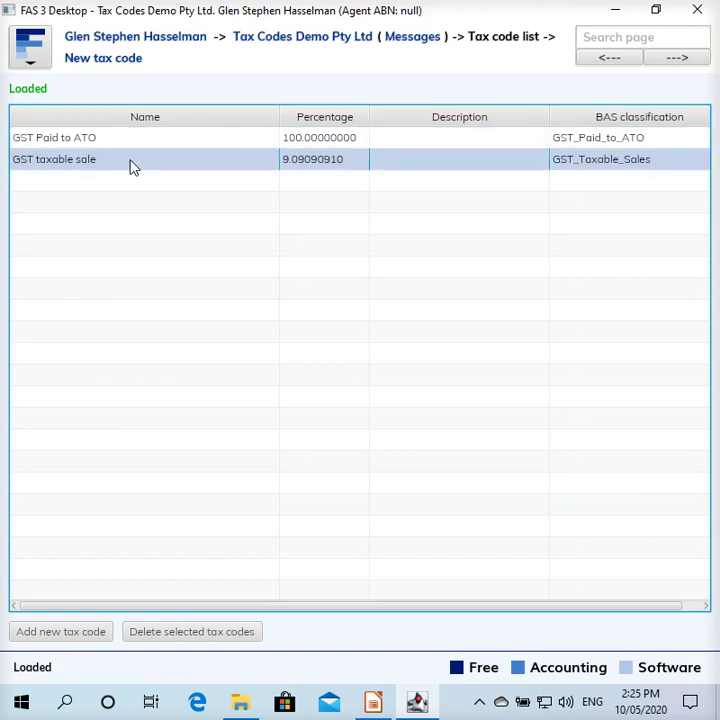
- Open the GST taxable sale tax code and review its percentage and the available BAS classifications
double_click(131, 167)
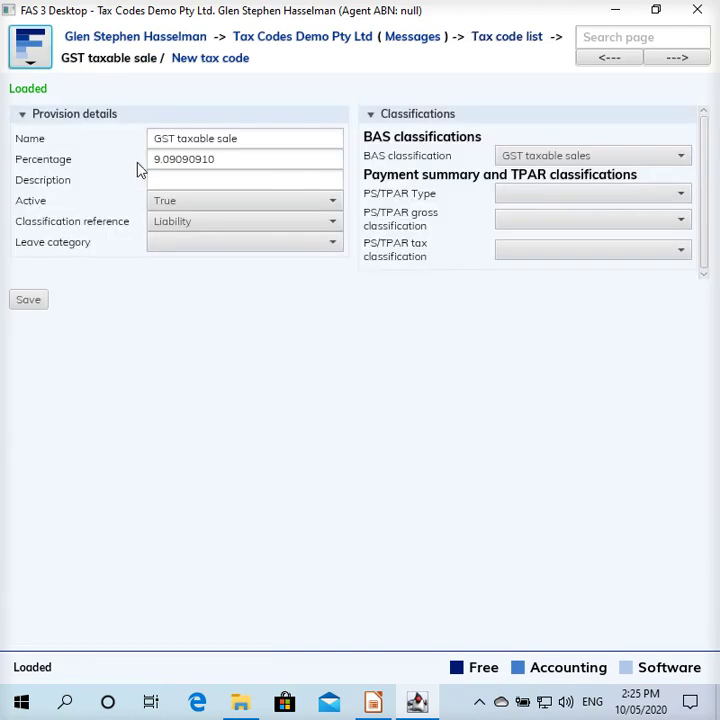
drag(233, 161, 139, 159)
click(259, 157)
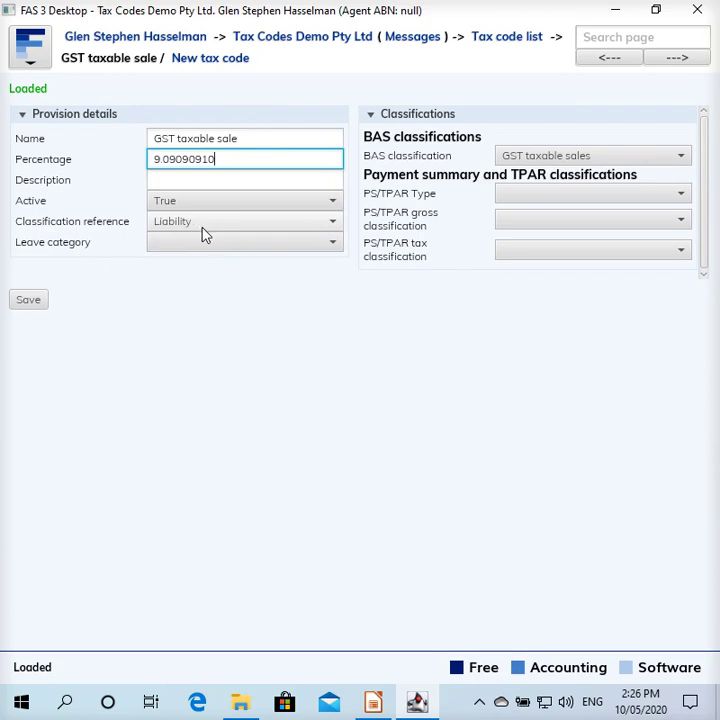
click(529, 161)
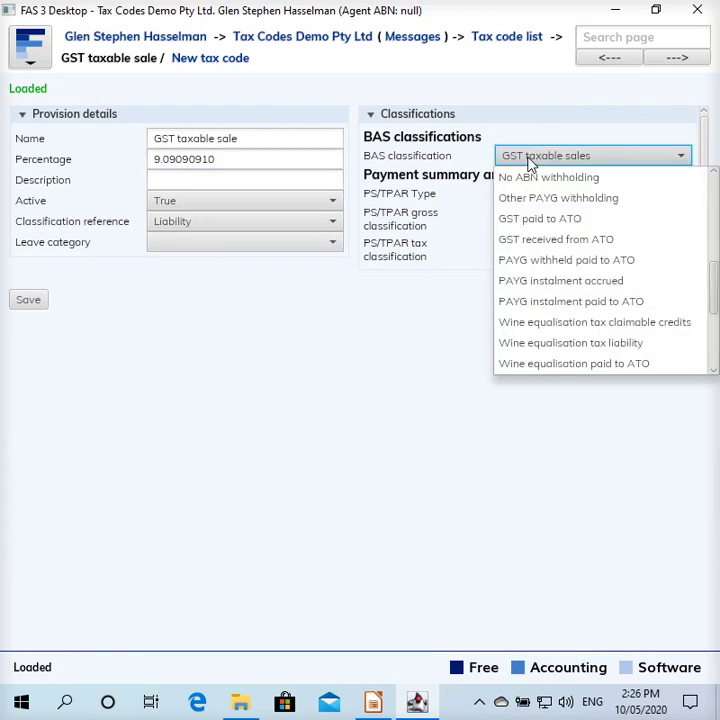
scroll(543, 198, down, 1)
scroll(543, 198, up, 6)
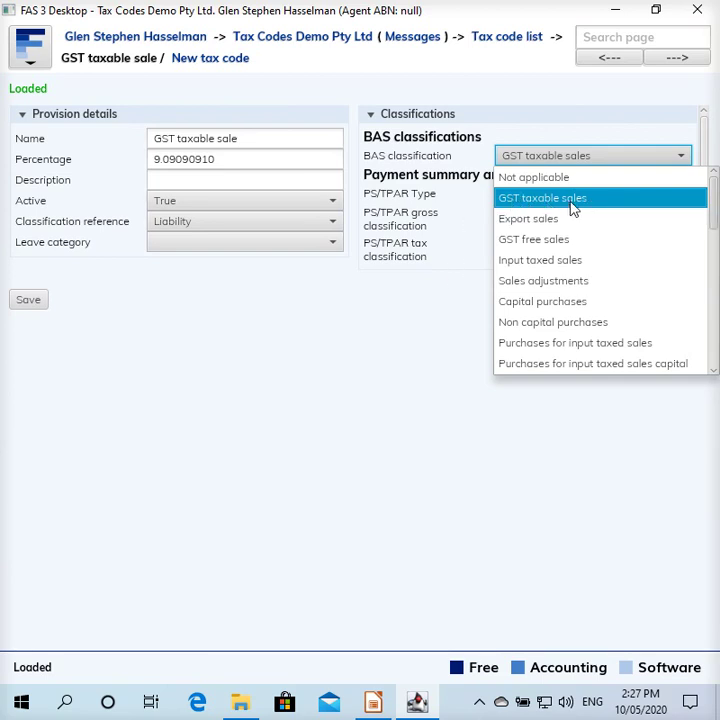
click(427, 316)
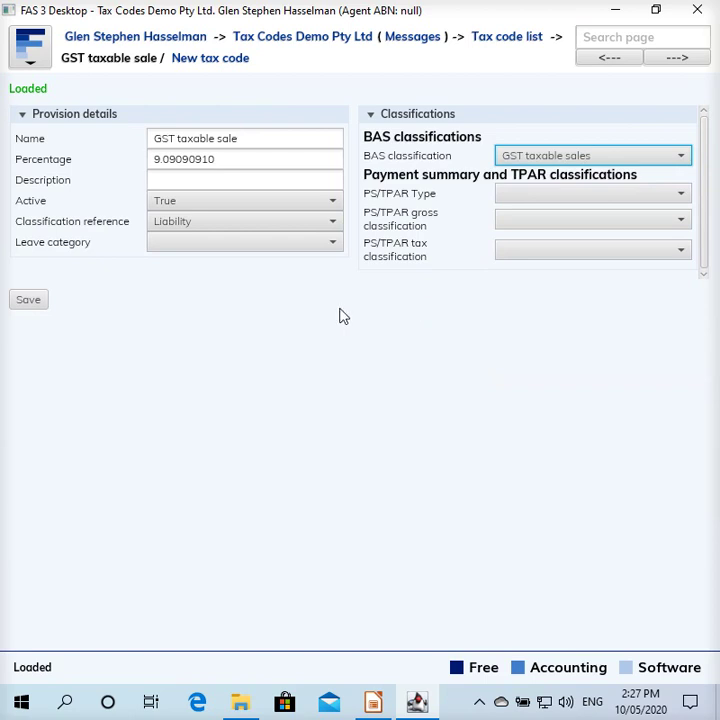
- Open the Sales revenue account and review its classification reference and default tax code
click(327, 41)
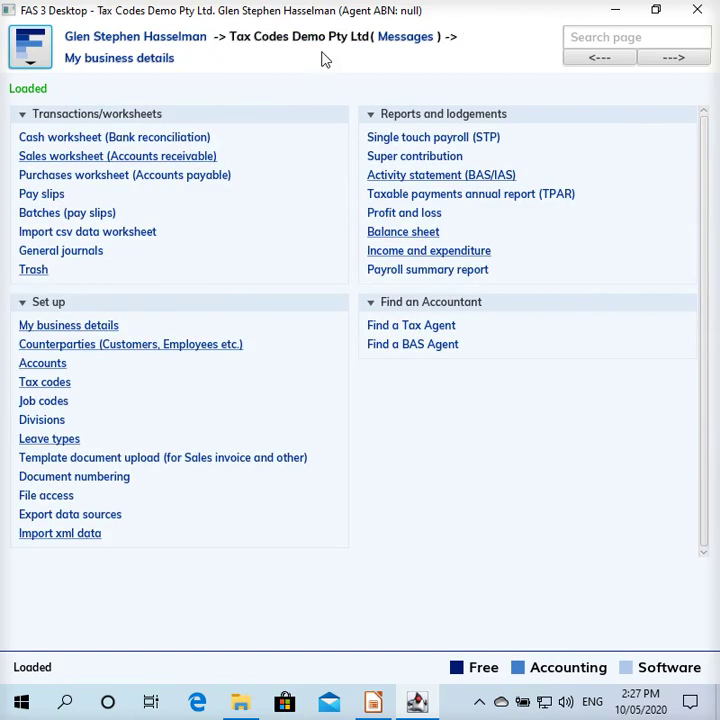
click(55, 365)
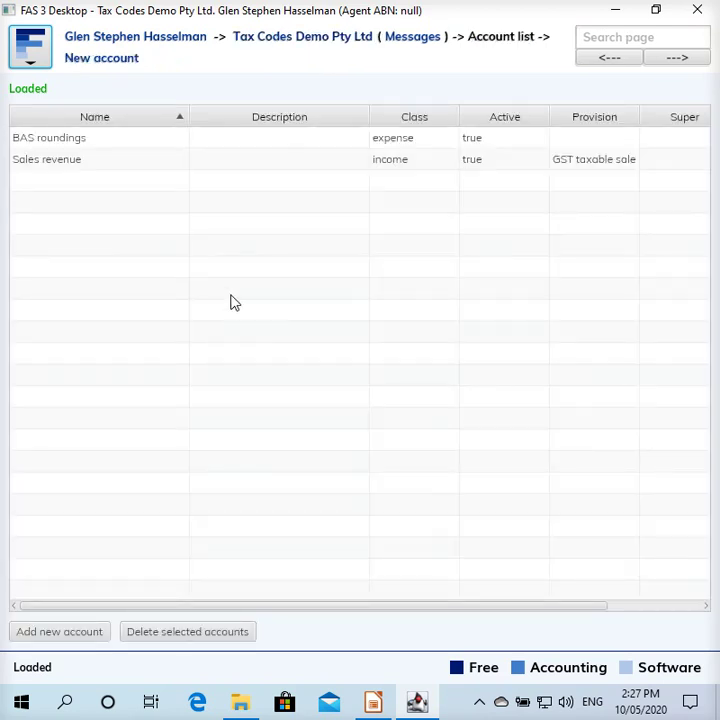
click(146, 161)
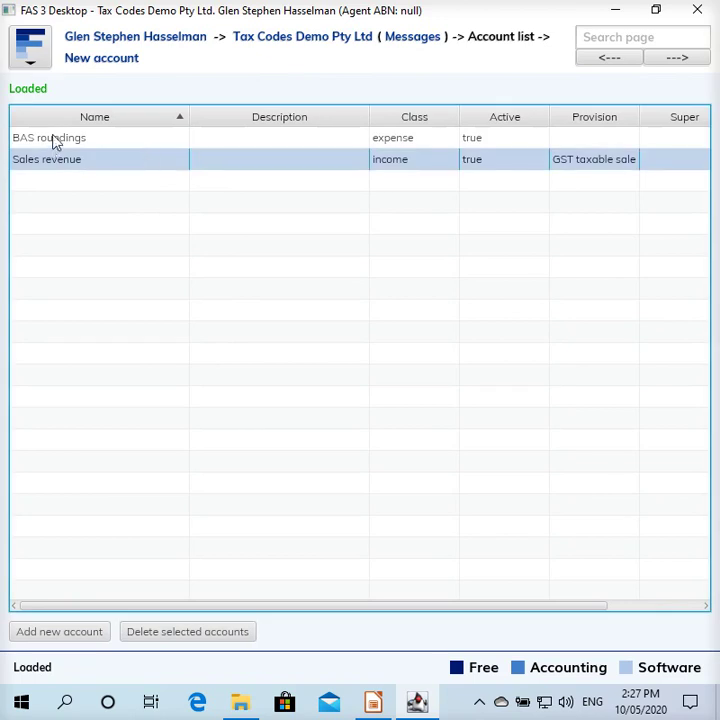
double_click(138, 168)
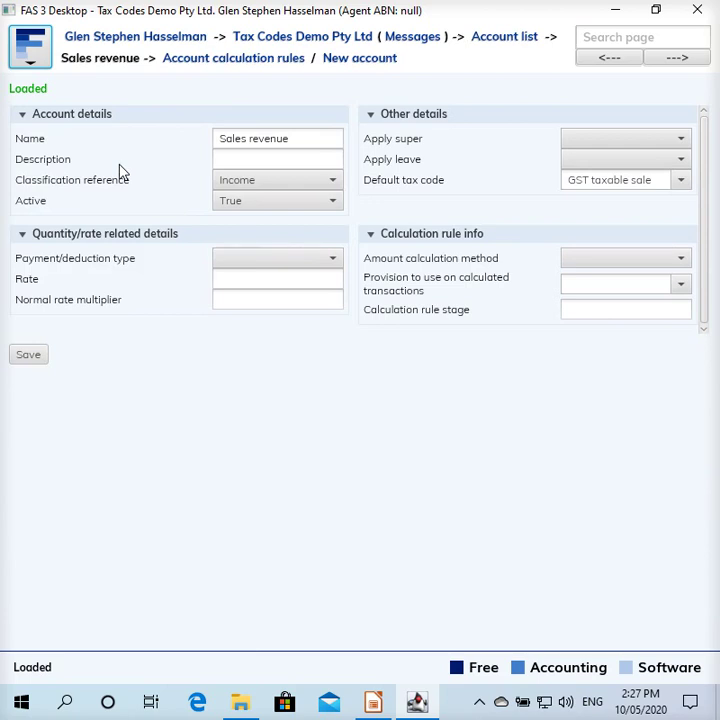
click(257, 180)
click(258, 181)
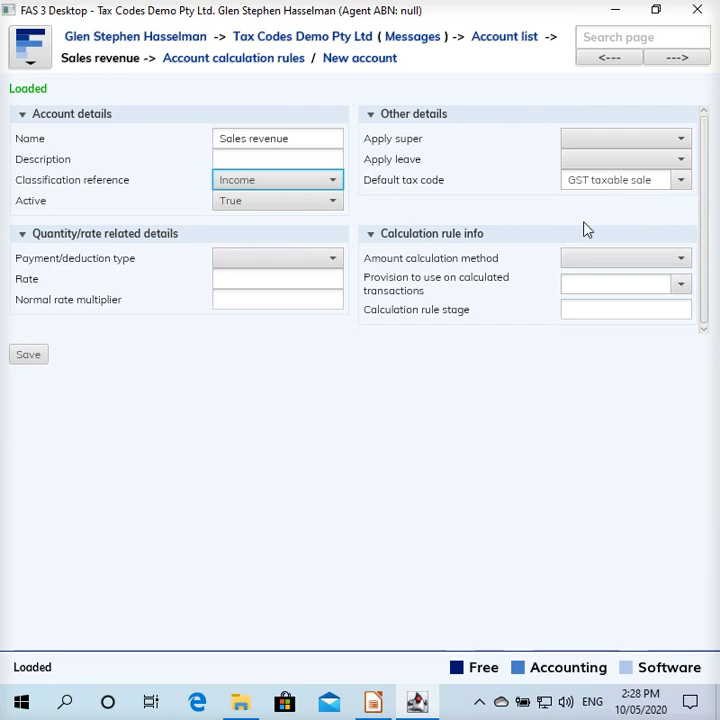
- Open the sales worksheet and review the outstanding sales from 18 Jun 2019 to 31 Mar 2020
click(330, 38)
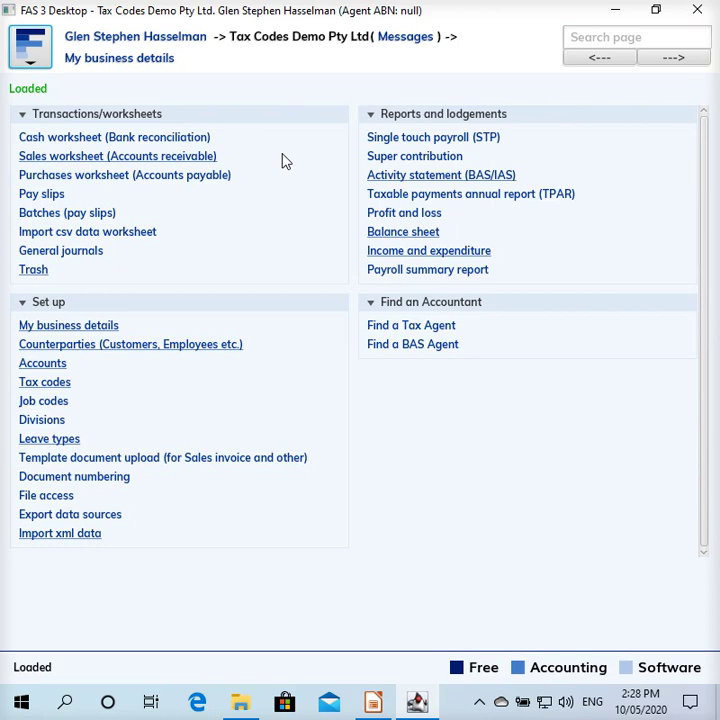
click(196, 160)
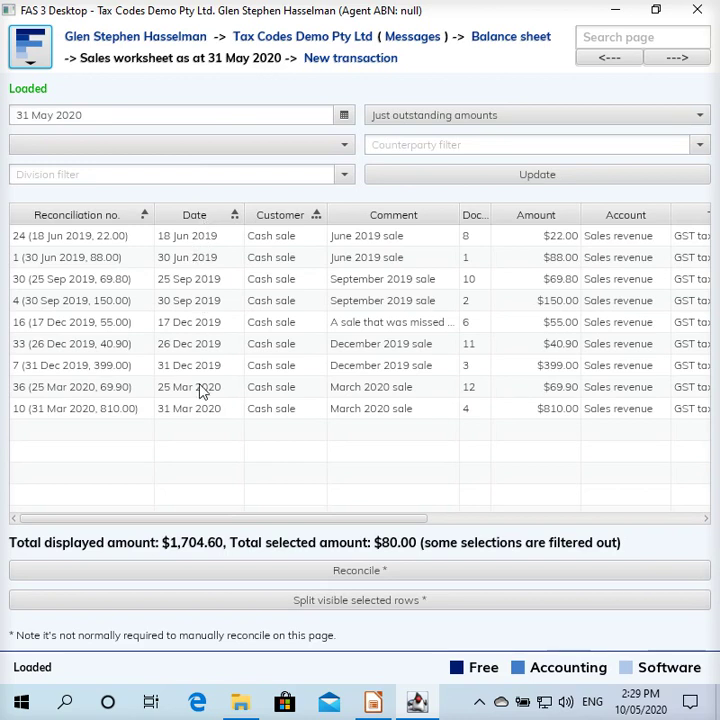
click(221, 240)
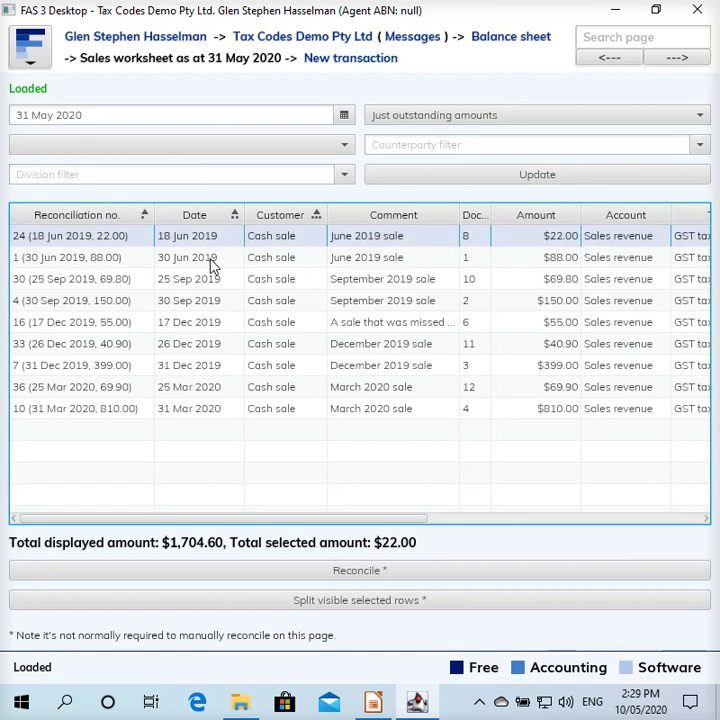
click(181, 415)
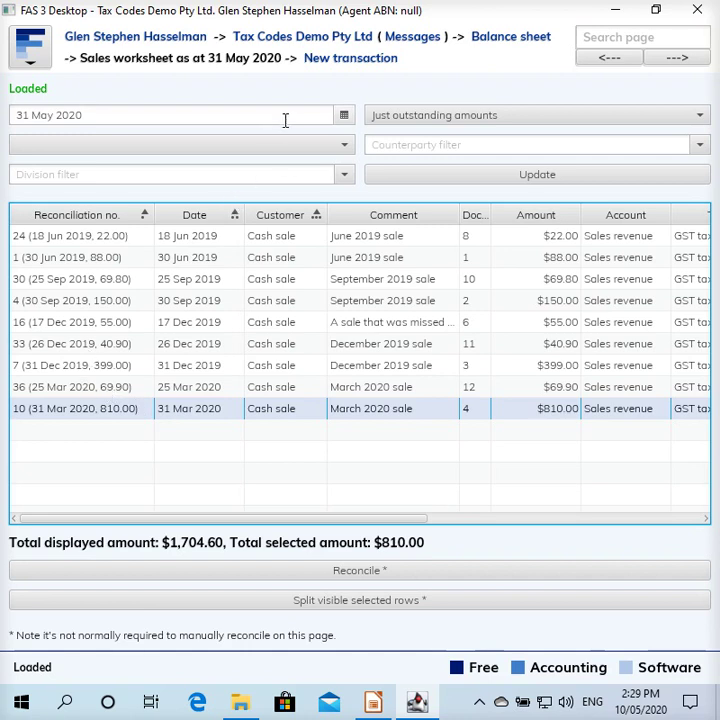
- Open the activity statement list, select the 01 Apr to 30 Jun 2019 statement, and review the business identifiers and selection criteria
click(354, 38)
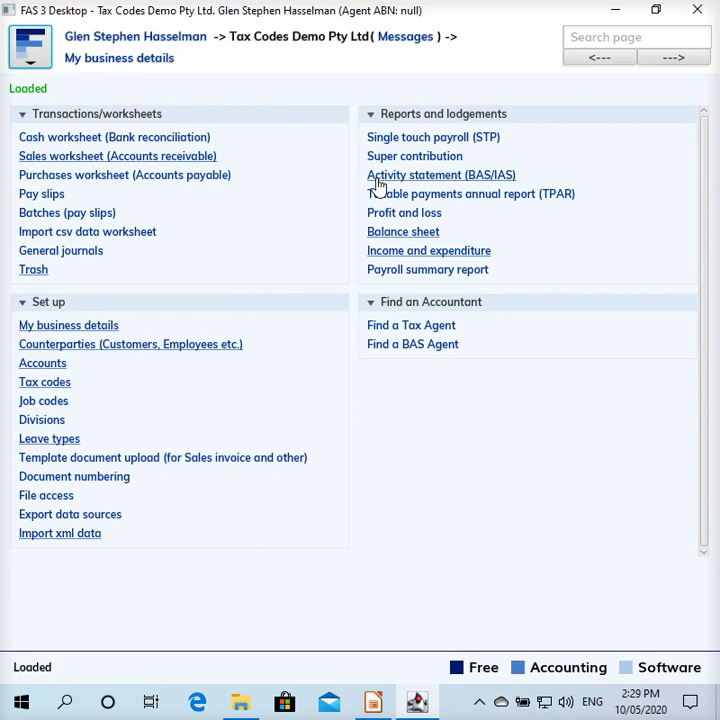
click(379, 185)
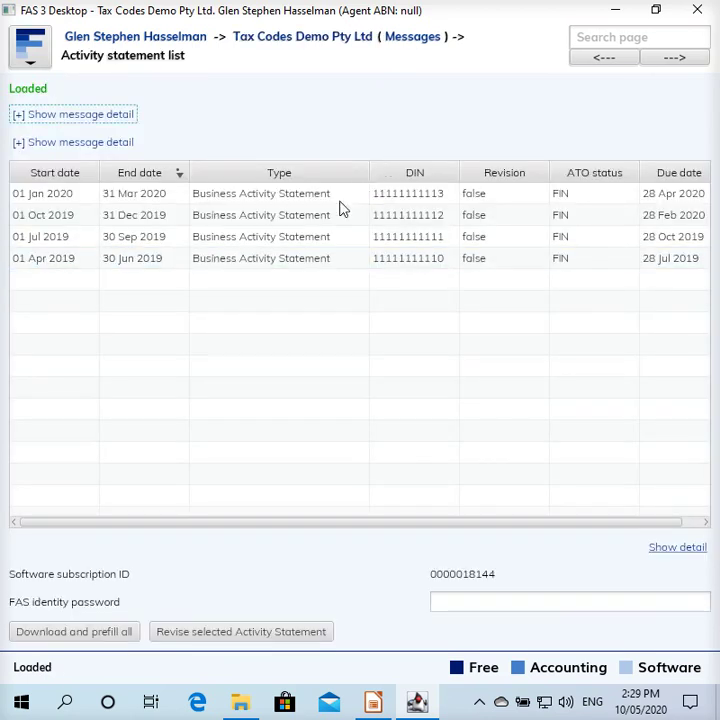
click(266, 262)
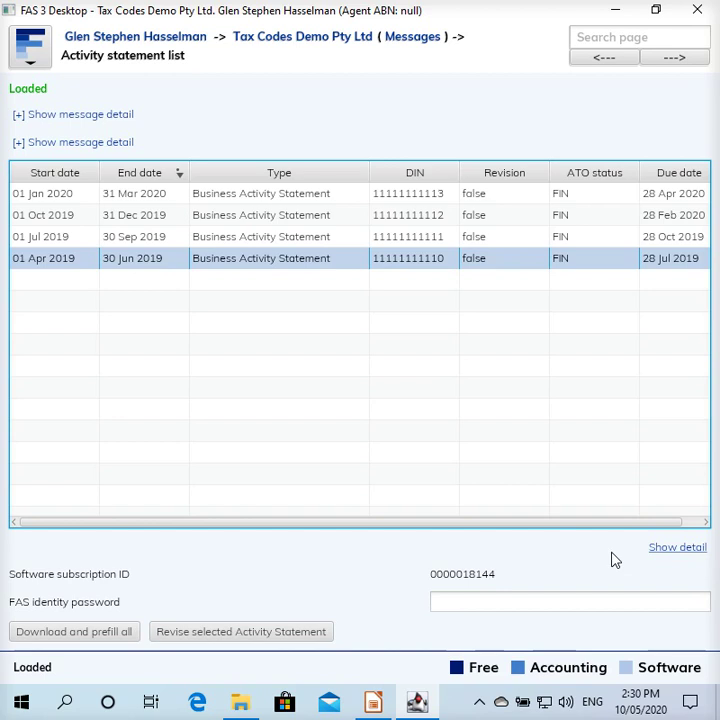
click(686, 562)
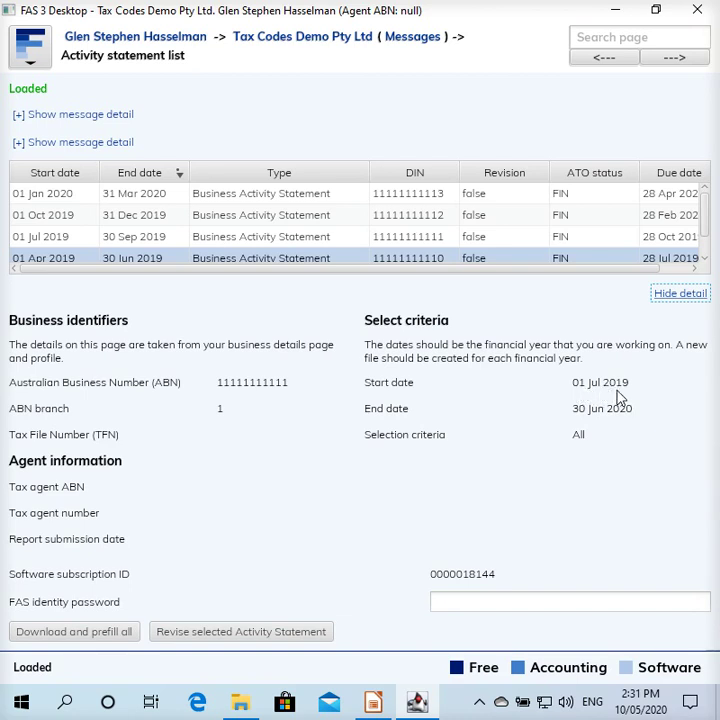
click(672, 300)
click(167, 258)
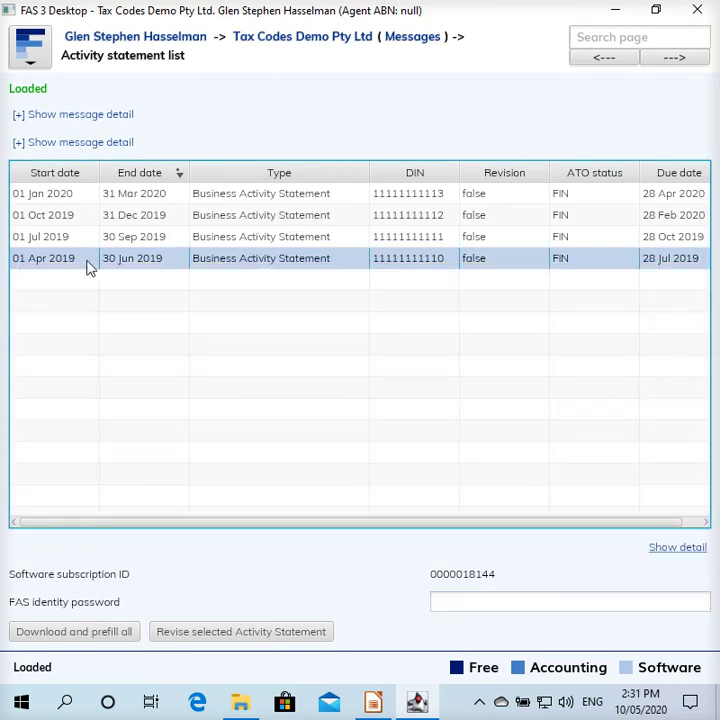
click(677, 548)
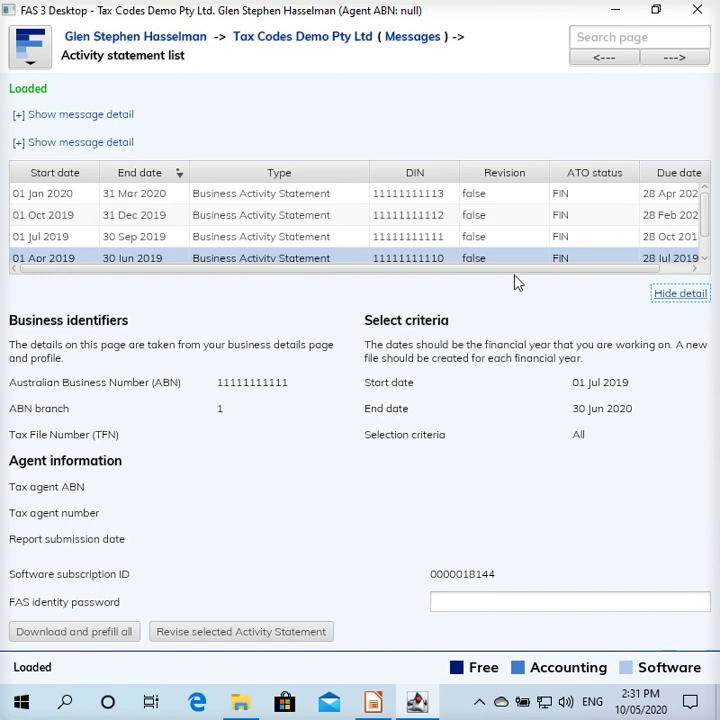
click(672, 300)
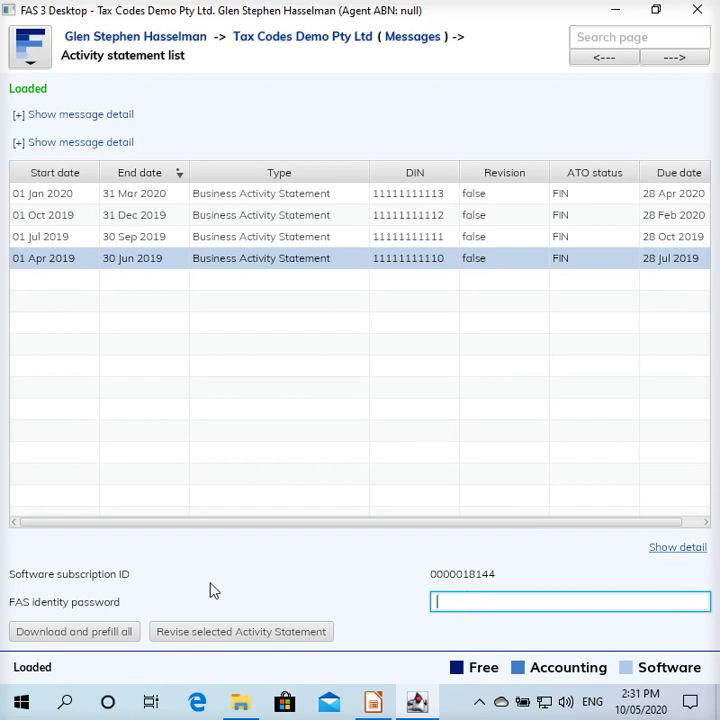
- Enter the FAS identity password and clear the field again
text(***********)
key(BackSpace)
key(BackSpace)
key(BackSpace)
key(BackSpace)
key(BackSpace)
key(BackSpace)
key(BackSpace)
key(BackSpace)
key(BackSpace)
key(BackSpace)
key(BackSpace)
- Open the 01 Apr to 30 Jun 2019 activity statement and generate its transactions with None for additional months of unreported transactions
click(210, 264)
double_click(210, 264)
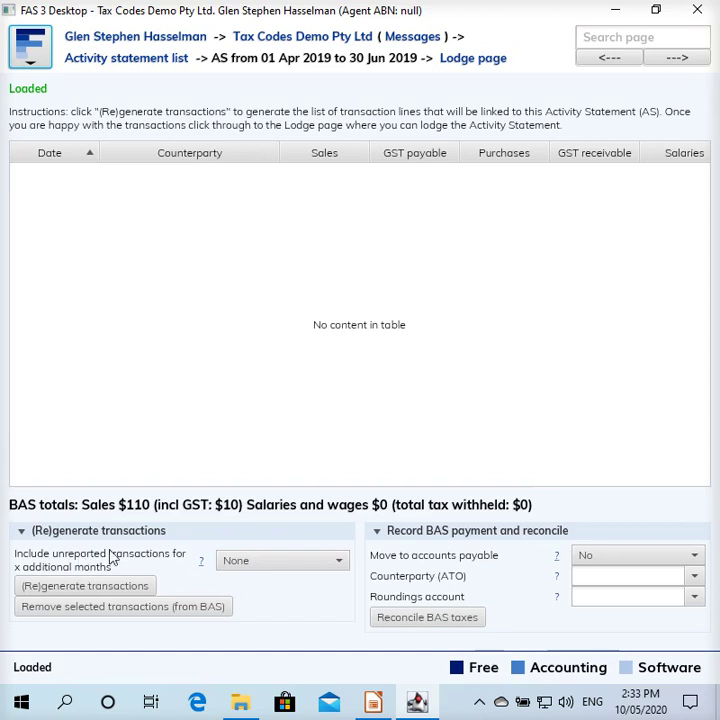
click(244, 564)
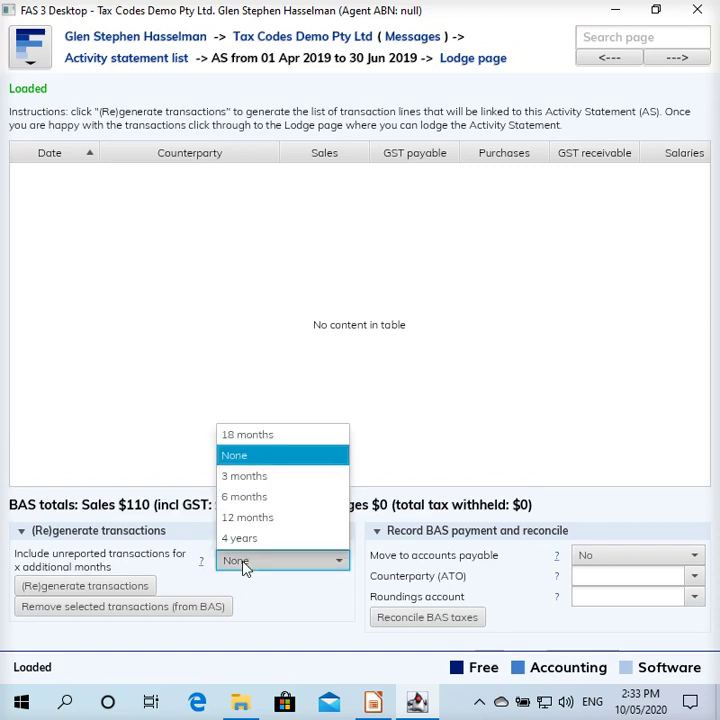
click(240, 465)
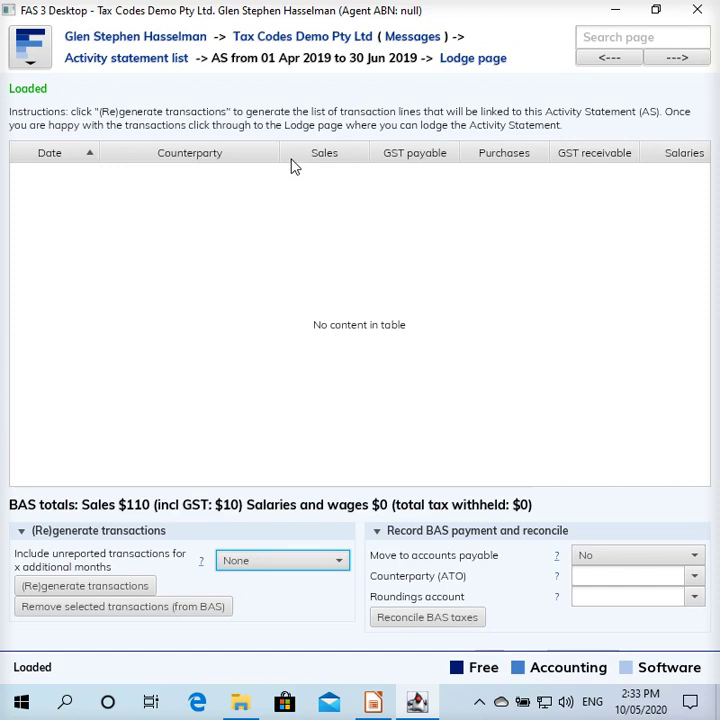
click(254, 571)
click(254, 571)
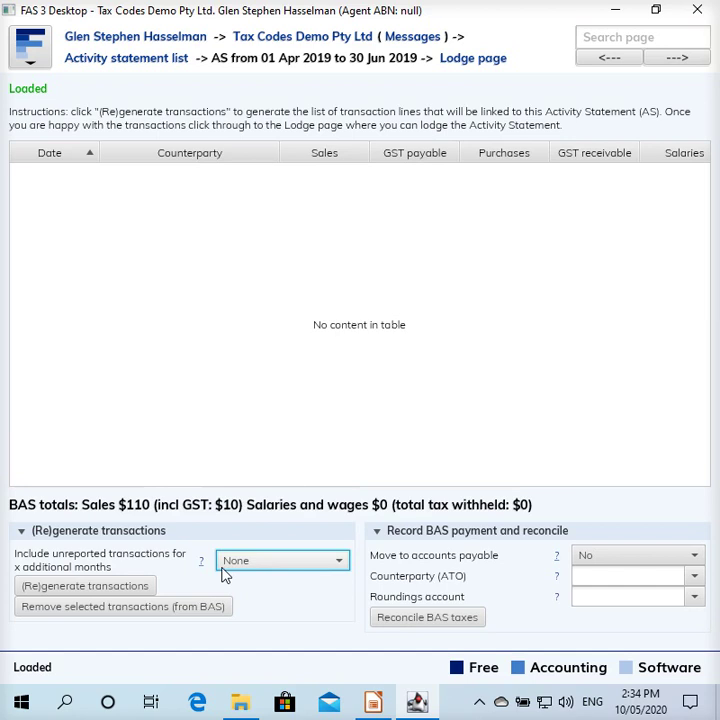
click(106, 590)
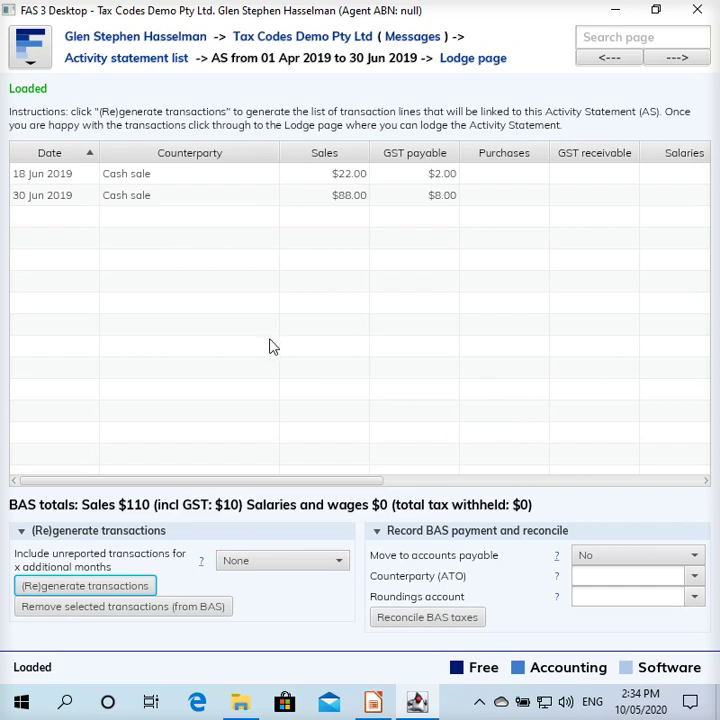
- Open the statement's lodge page and review the GST obligation figures for sales and purchases
click(474, 60)
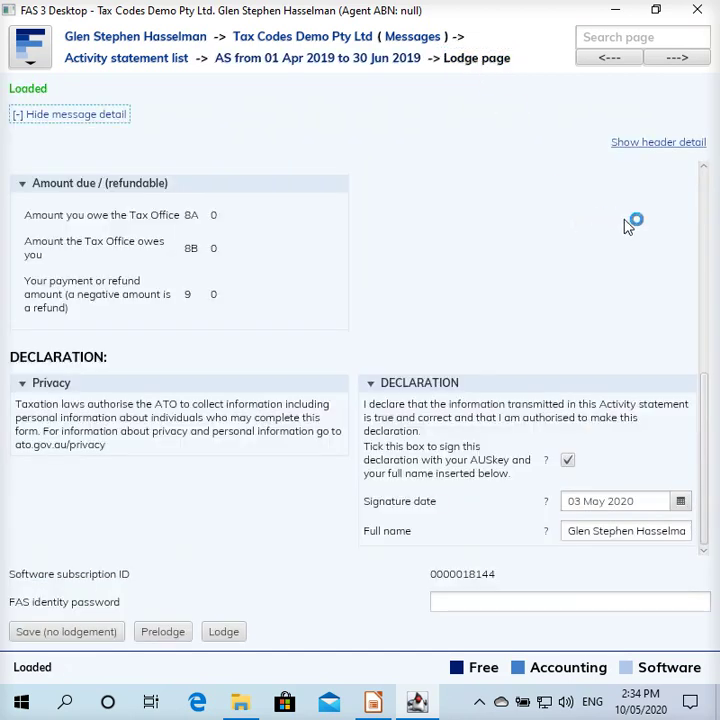
drag(700, 448, 700, 156)
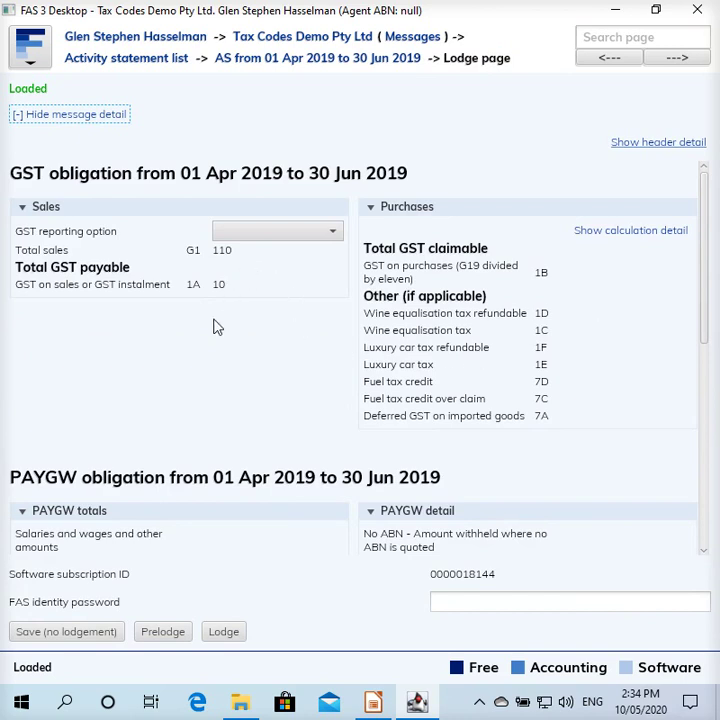
- Review the lodge page's declaration and amount due sections, and enter the FAS identity password
scroll(266, 369, down, 1)
scroll(266, 369, down, 7)
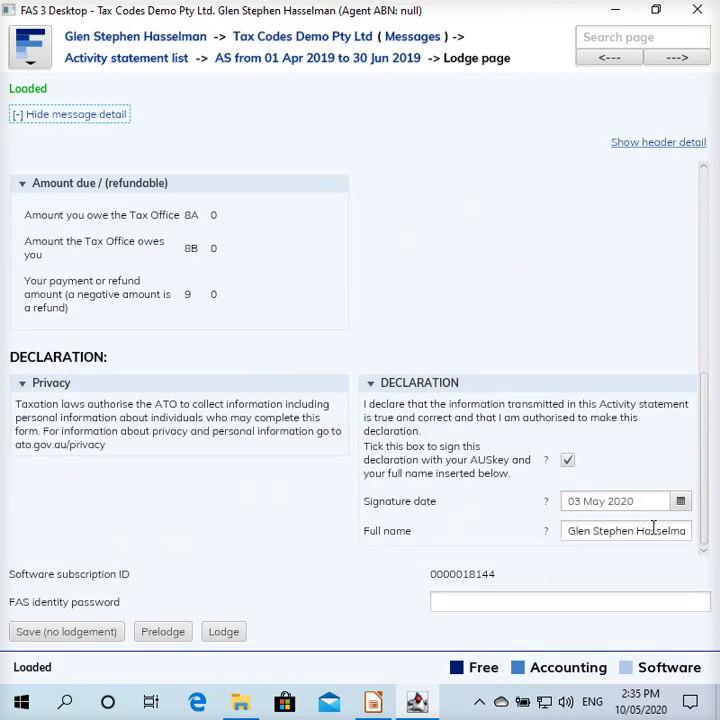
click(455, 600)
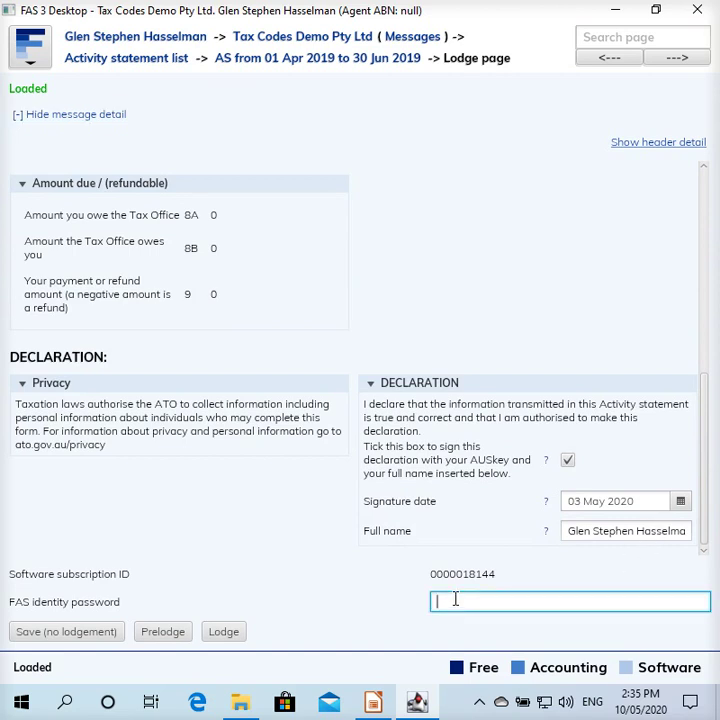
text(**********)
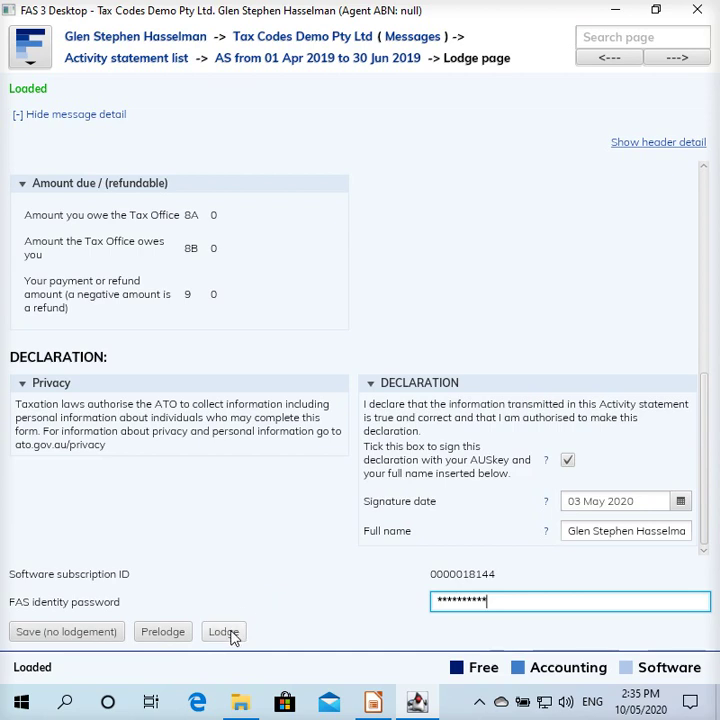
scroll(342, 533, up, 3)
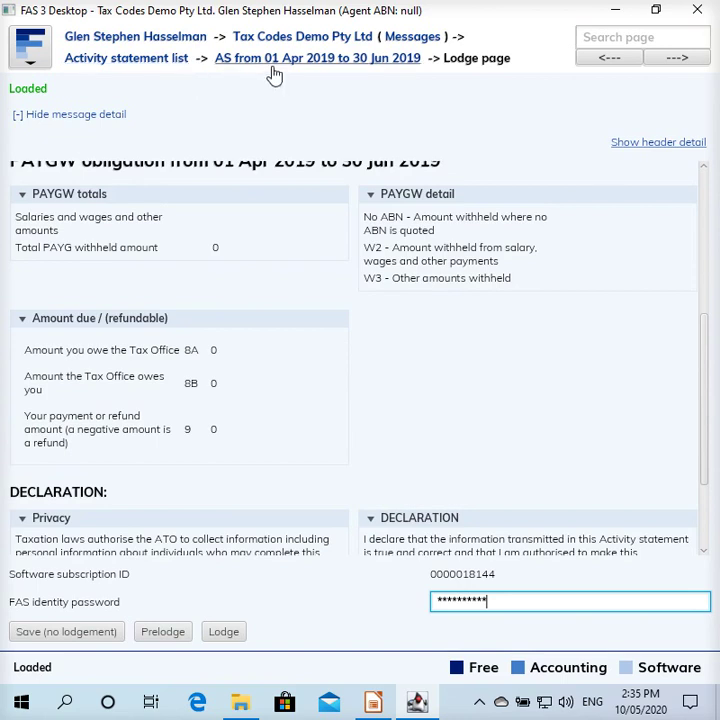
- Switch to the LibreOffice Impress presentation and advance to the Level 2 slide about missed transactions from a prior quarter
click(373, 702)
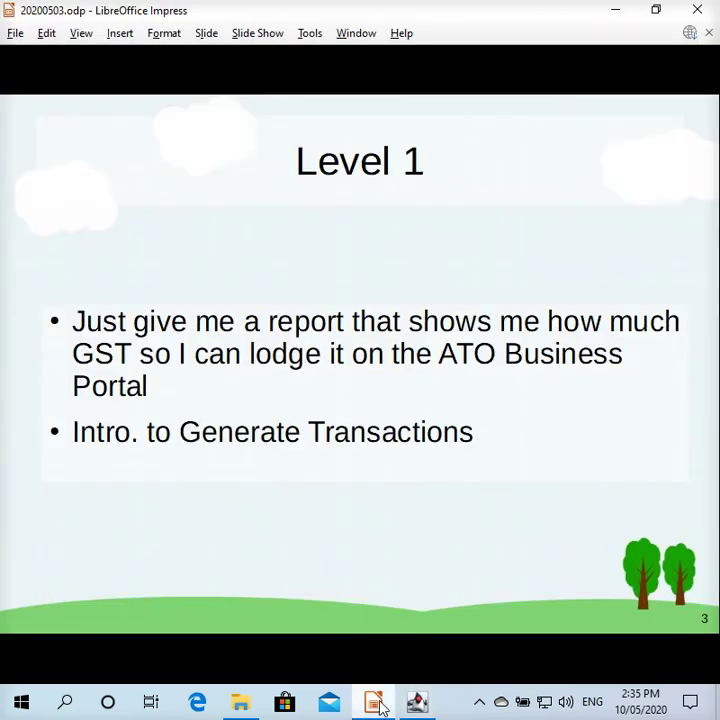
click(437, 557)
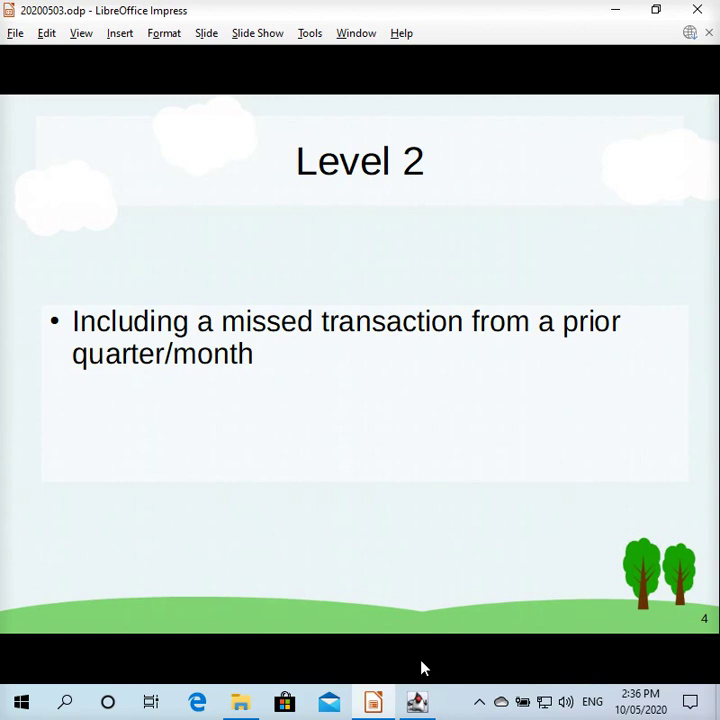
- Switch back to FAS 3 Desktop and clear the FAS identity password on the lodge page
mouse_move(428, 699)
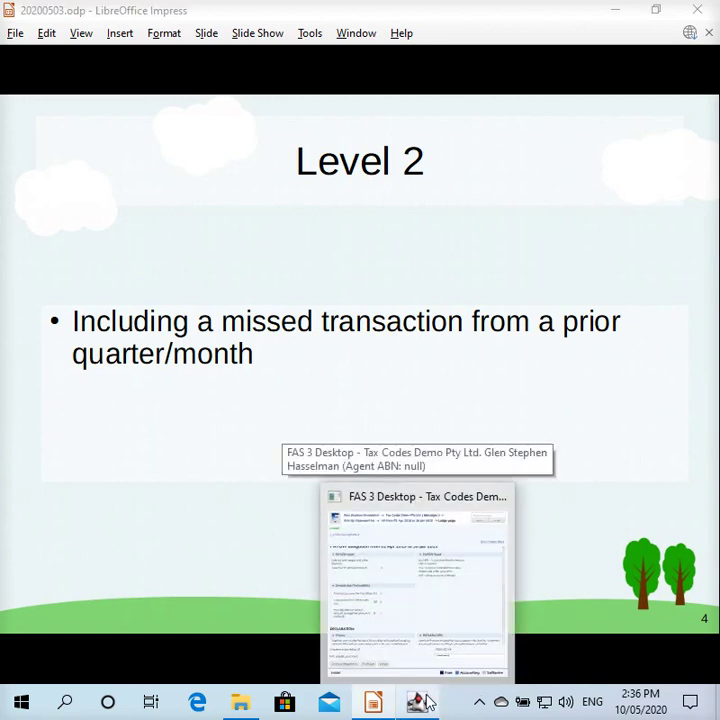
click(428, 699)
drag(500, 600, 334, 569)
key(BackSpace)
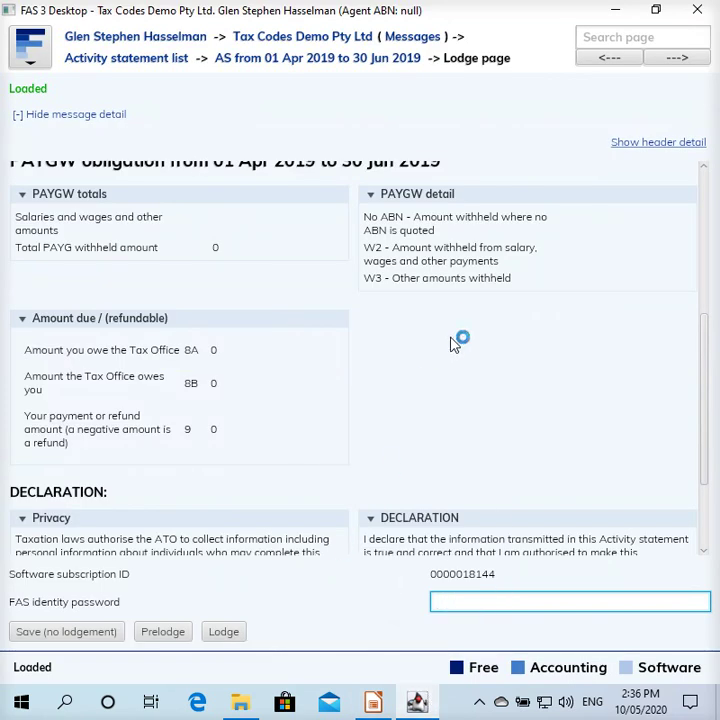
- Open the 01 Jul to 30 Sep 2019 activity statement, generate its transactions with None for additional months, and select the 30 Sep sale
click(167, 60)
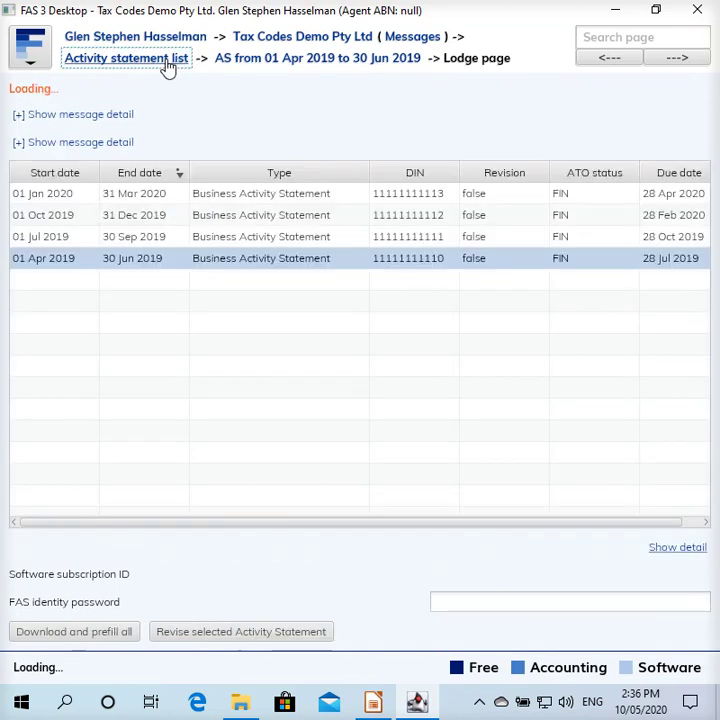
click(201, 239)
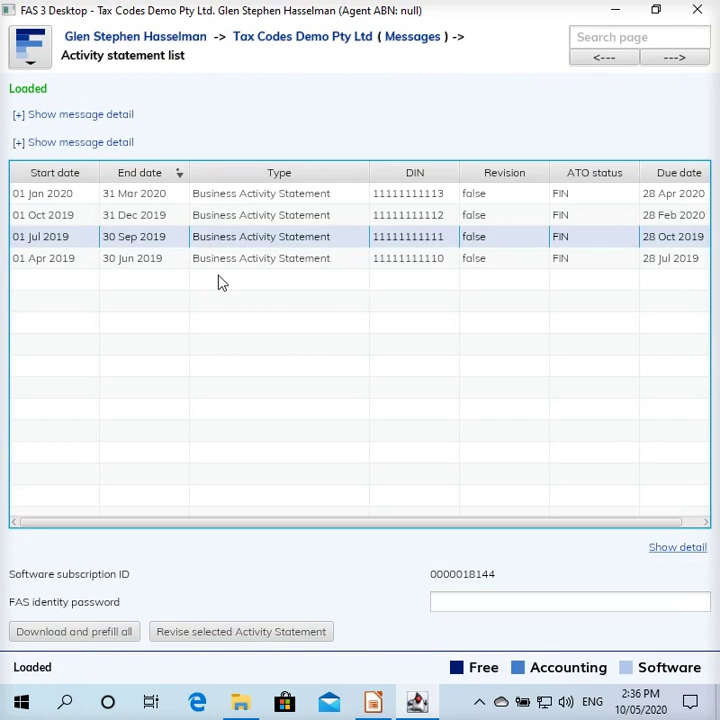
double_click(160, 246)
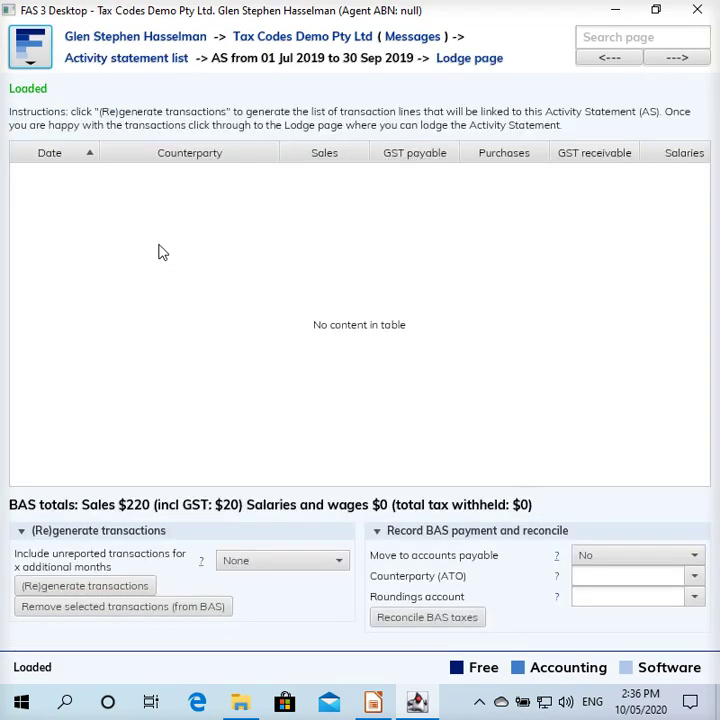
click(112, 592)
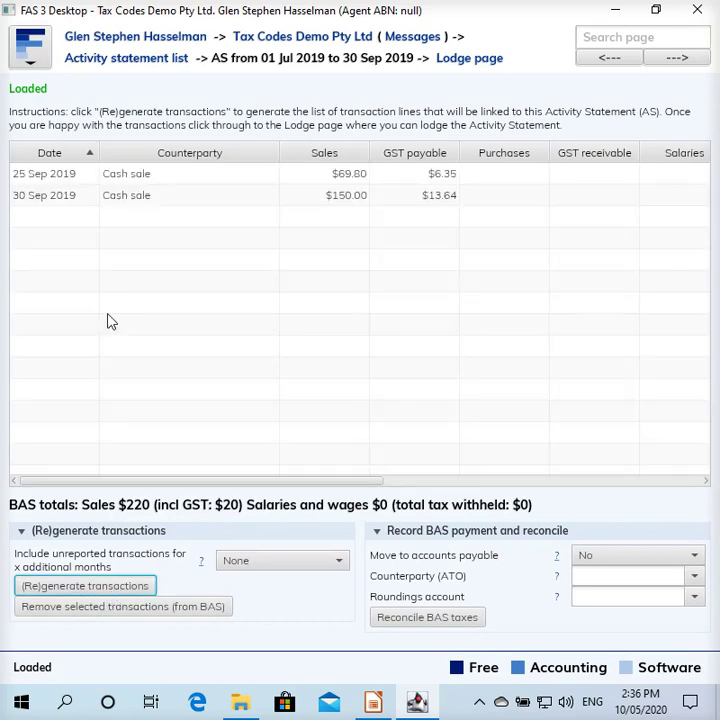
click(358, 195)
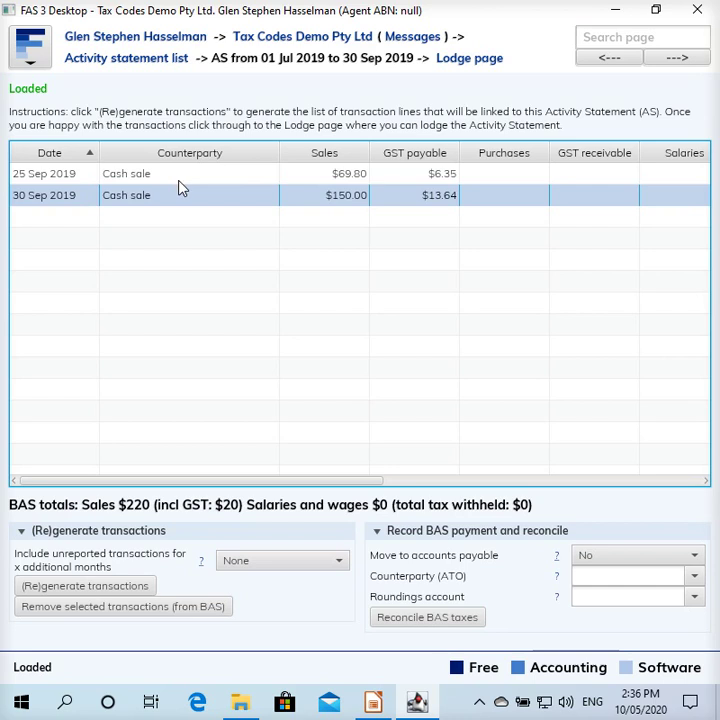
- In the sales worksheet, compare the two September 2019 cash sales and open the 25 Sep 2019 sale for $69.80
click(345, 45)
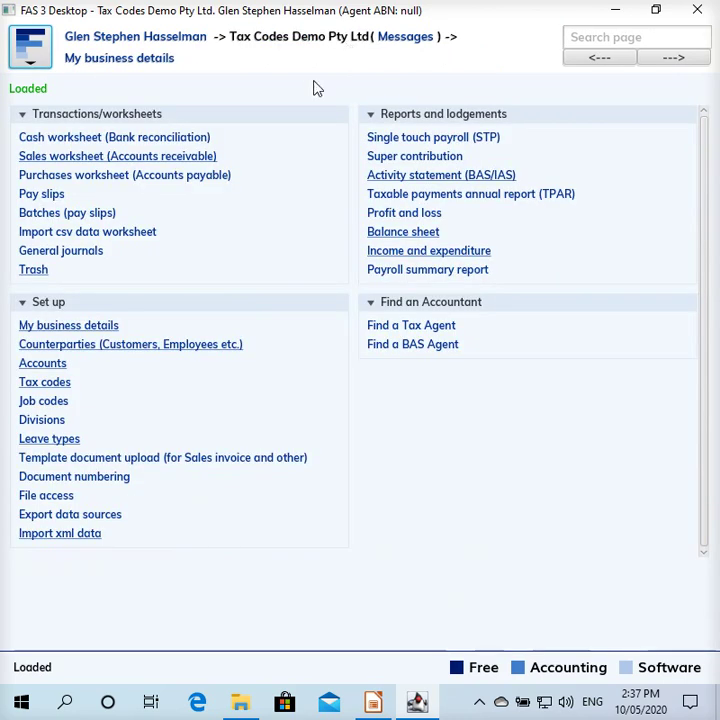
click(198, 163)
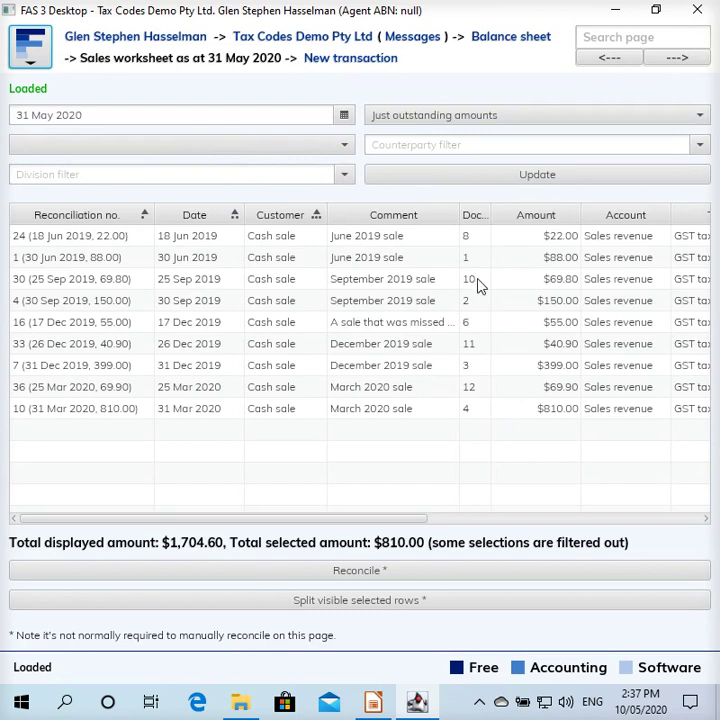
click(400, 281)
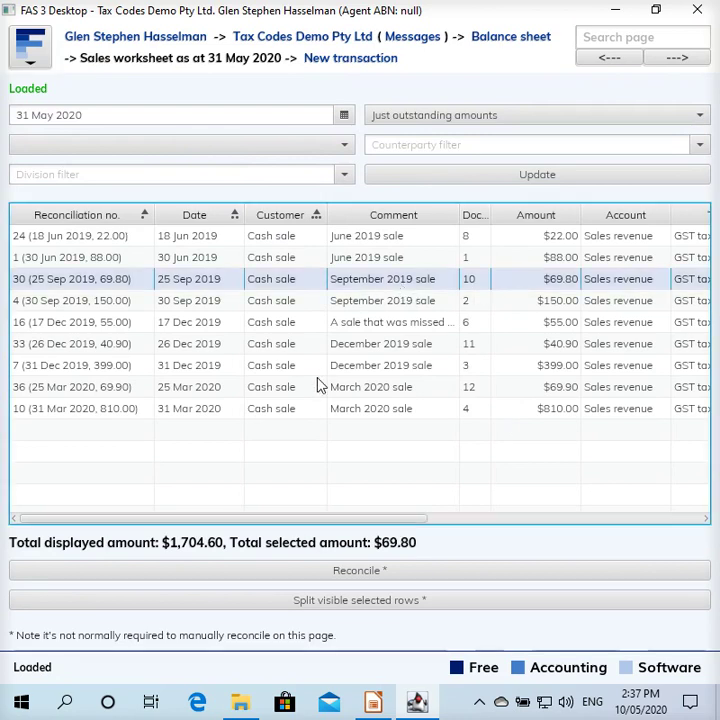
click(238, 303)
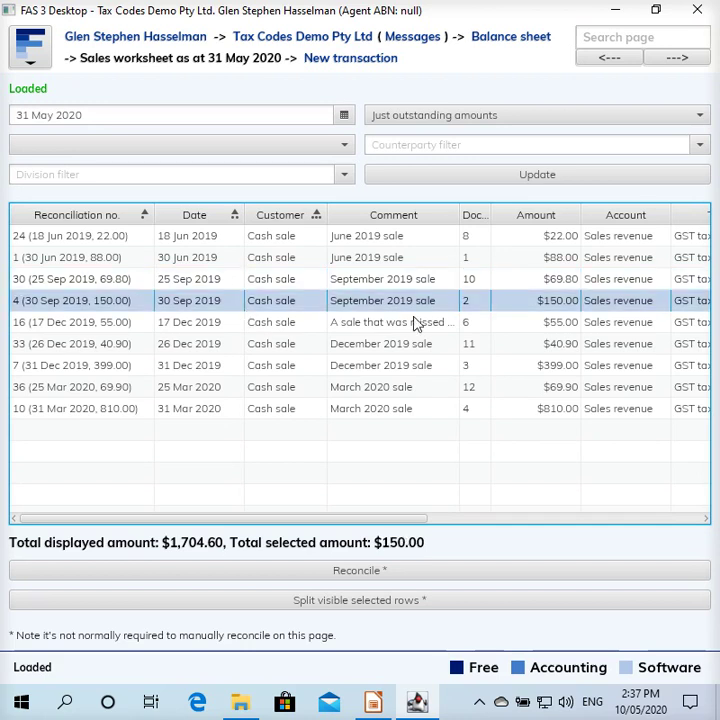
click(106, 281)
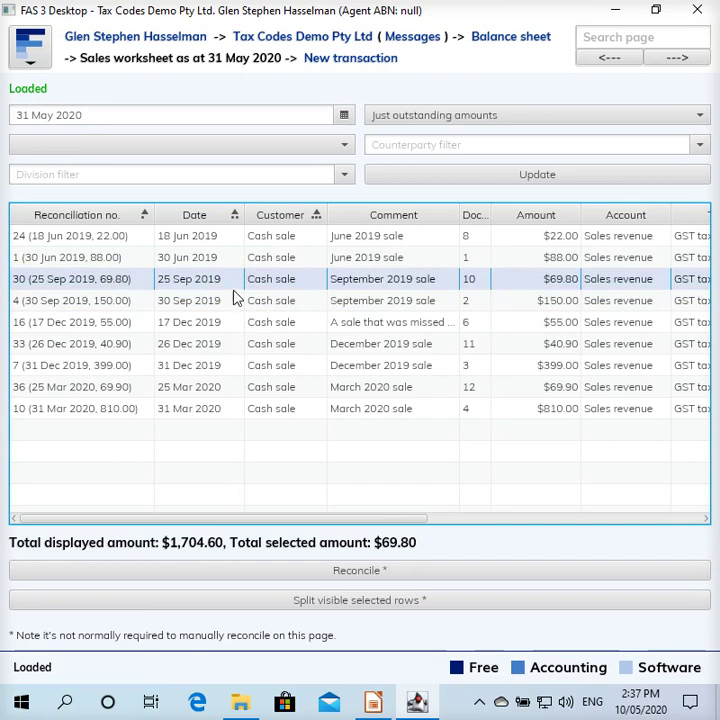
double_click(145, 285)
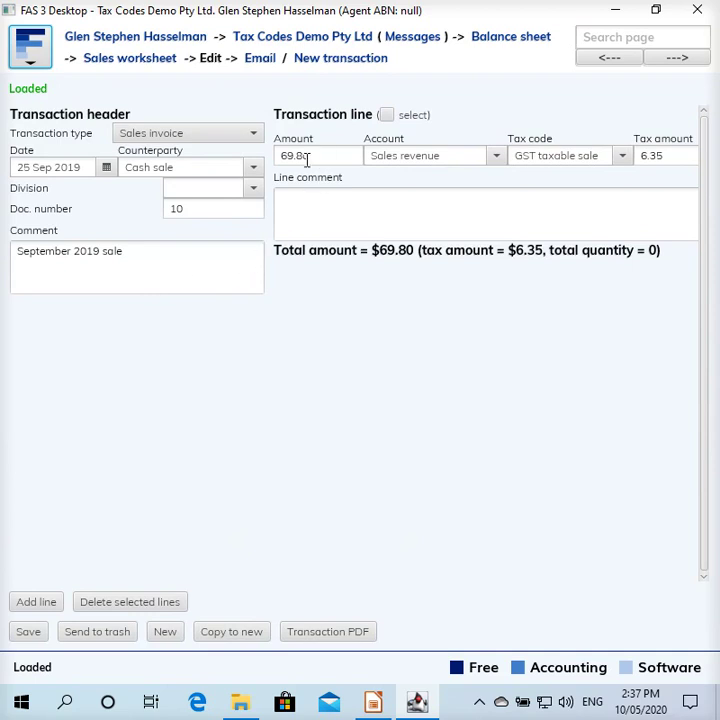
- Change the sales invoice's date to 12 Jun 2019
click(106, 167)
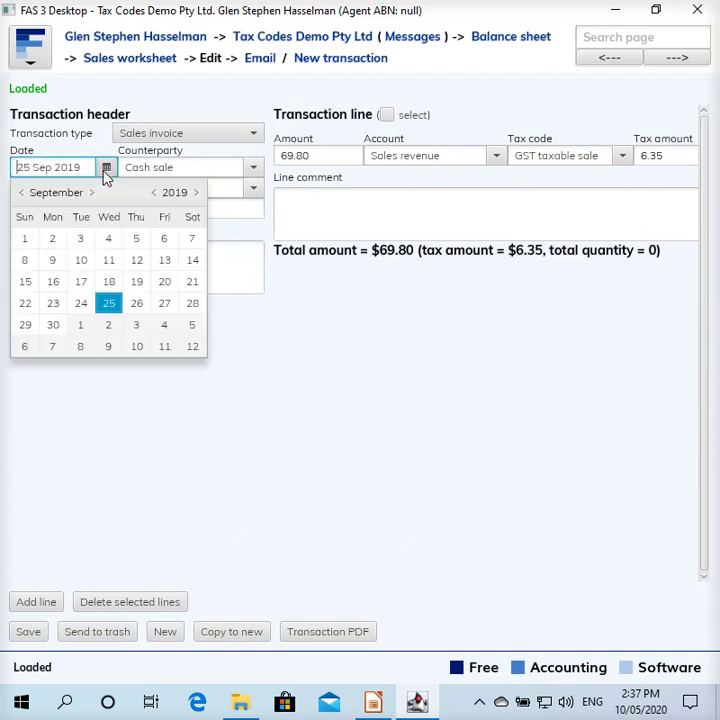
click(21, 192)
click(21, 192)
click(21, 192)
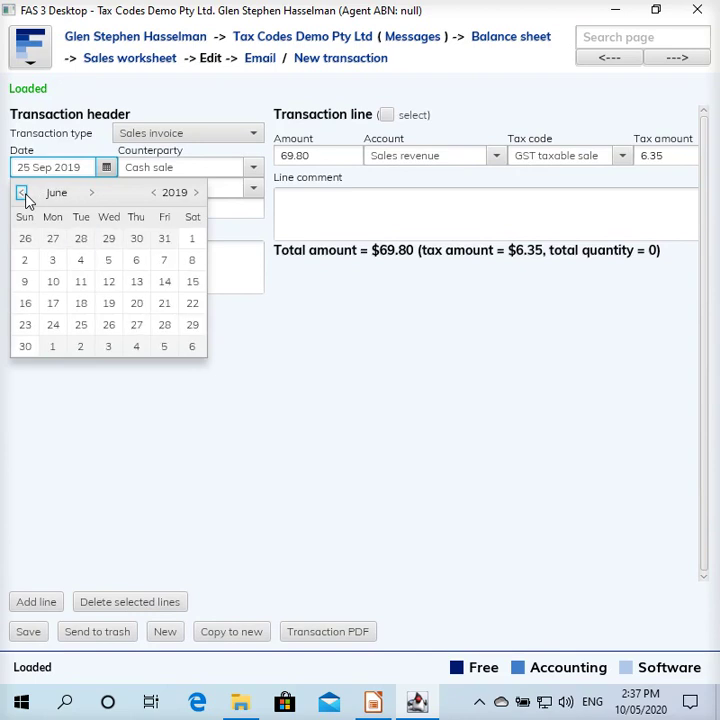
click(108, 281)
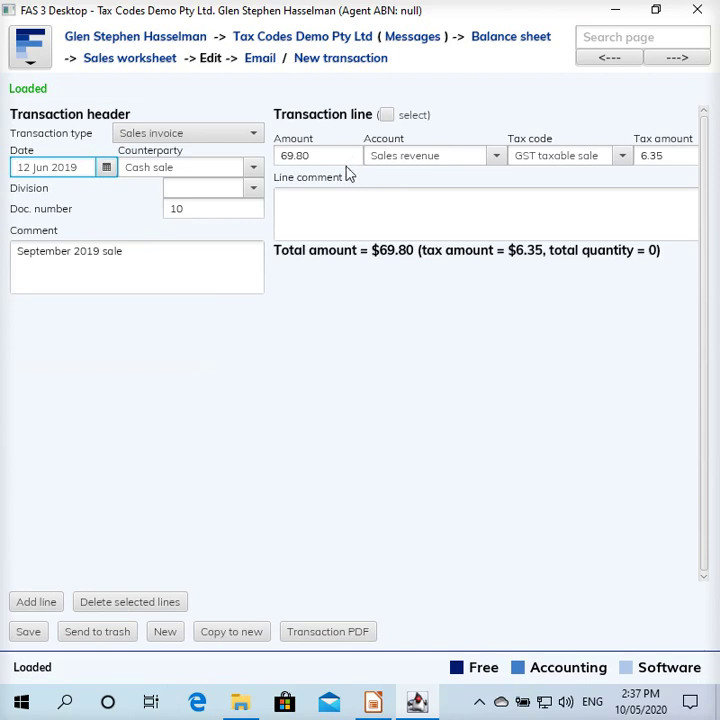
- Replace the invoice's header comment with "June 2019 sale that was missed" and save the transaction
click(158, 255)
drag(158, 255, 3, 229)
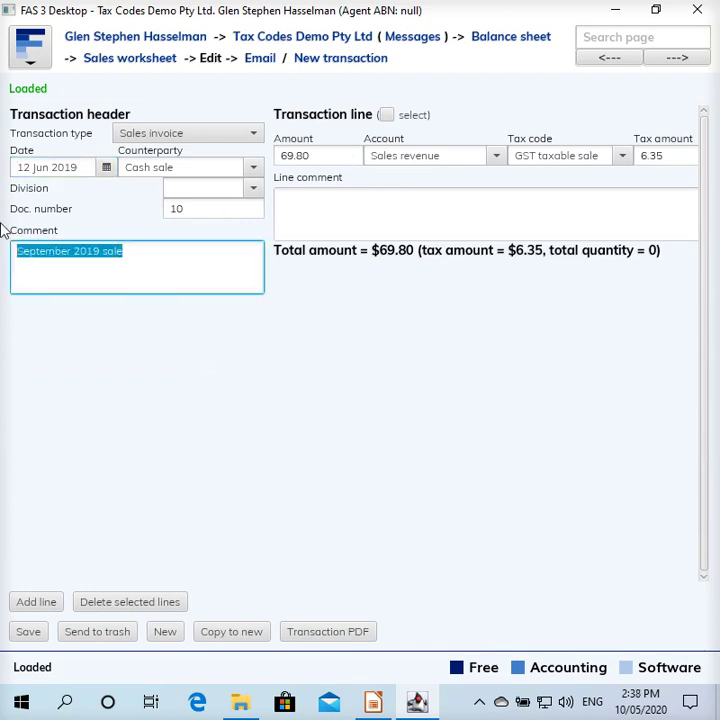
text(Ju)
key(BackSpace)
text(n)
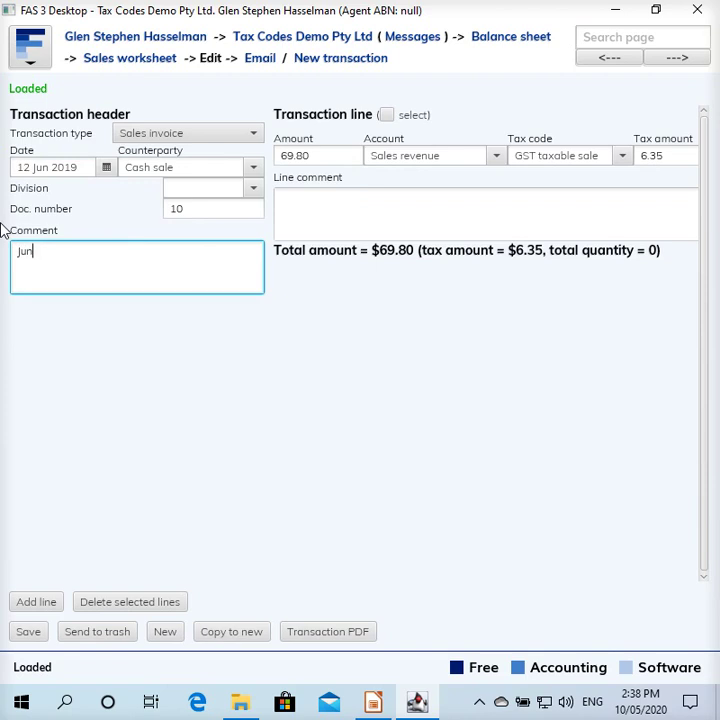
text(e 2019 sale that )
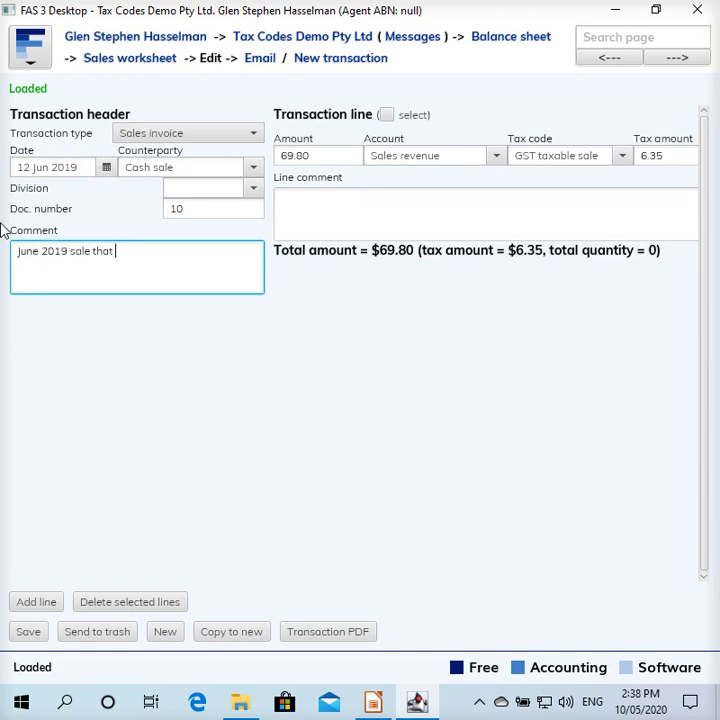
text(was forgotot)
key(BackSpace)
key(BackSpace)
key(BackSpace)
key(BackSpace)
key(BackSpace)
key(BackSpace)
key(BackSpace)
key(BackSpace)
text(missed)
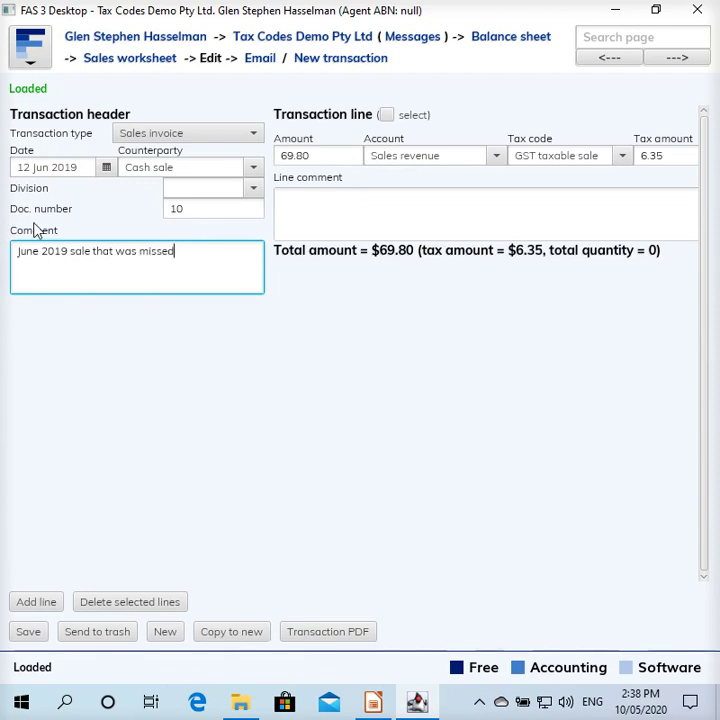
click(19, 632)
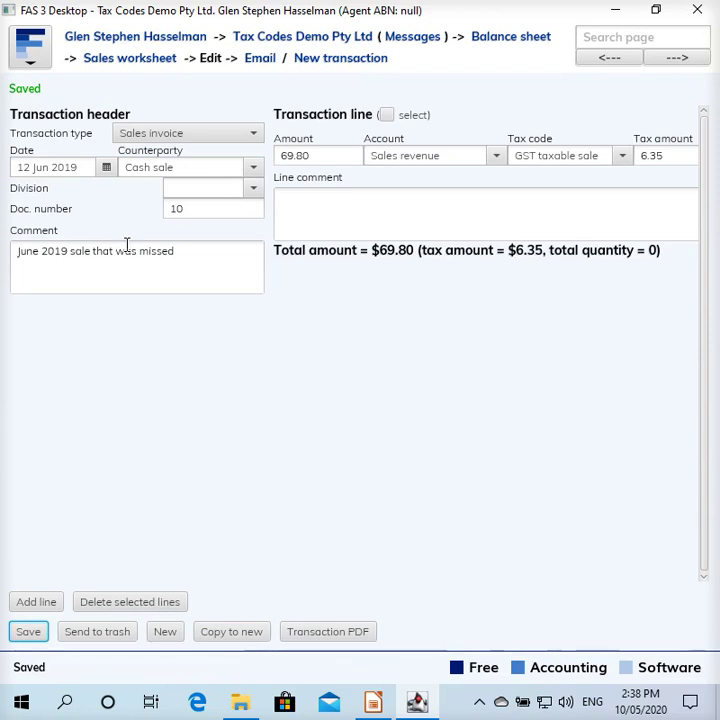
- Return to the activity statement list and reopen the 01 Jul to 30 Sep 2019 statement to check its transactions
click(285, 38)
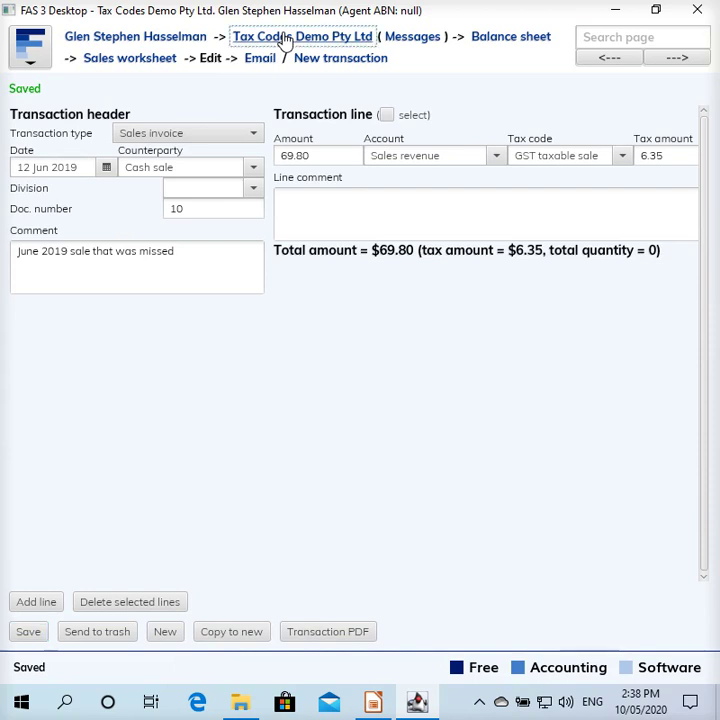
click(415, 177)
click(158, 240)
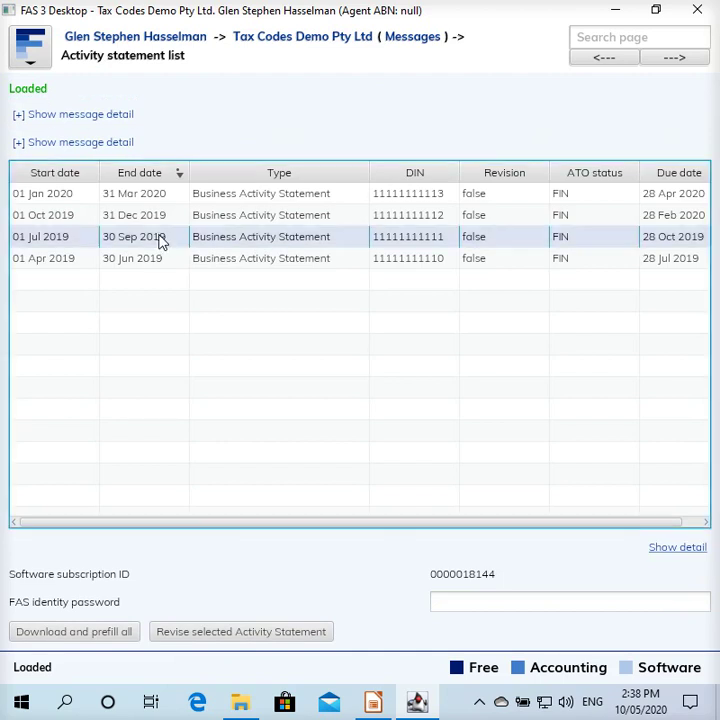
double_click(160, 242)
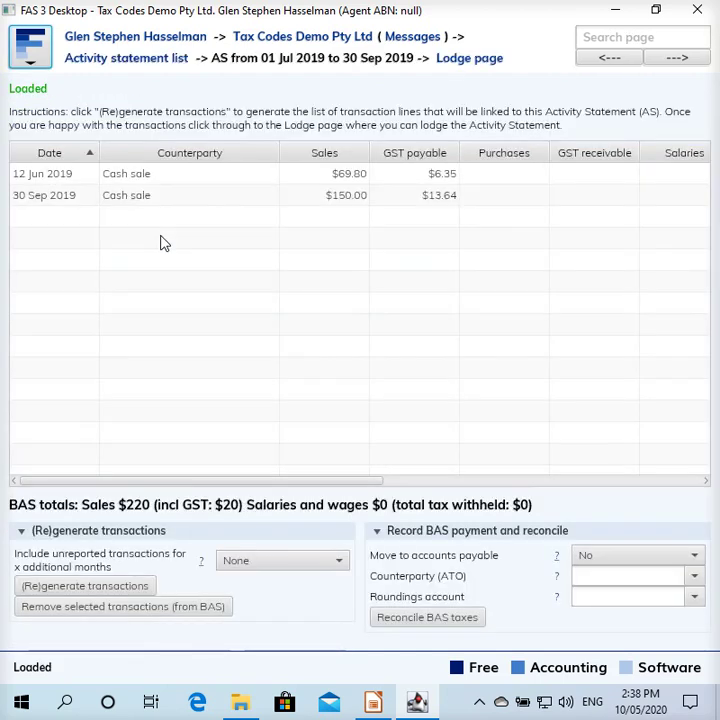
- Select the 12 Jun and 30 Sep 2019 cash sales together, and leave only the 12 Jun sale selected
click(237, 179)
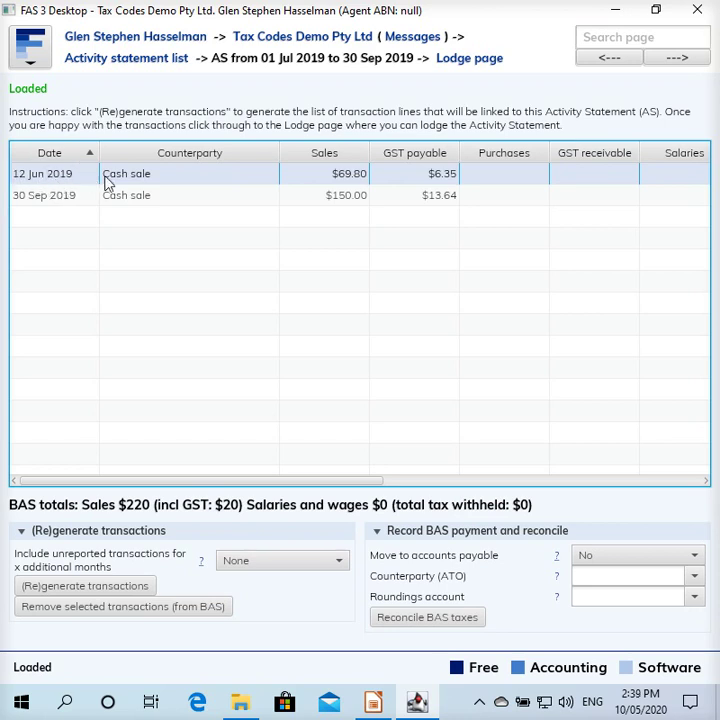
shift+click(140, 202)
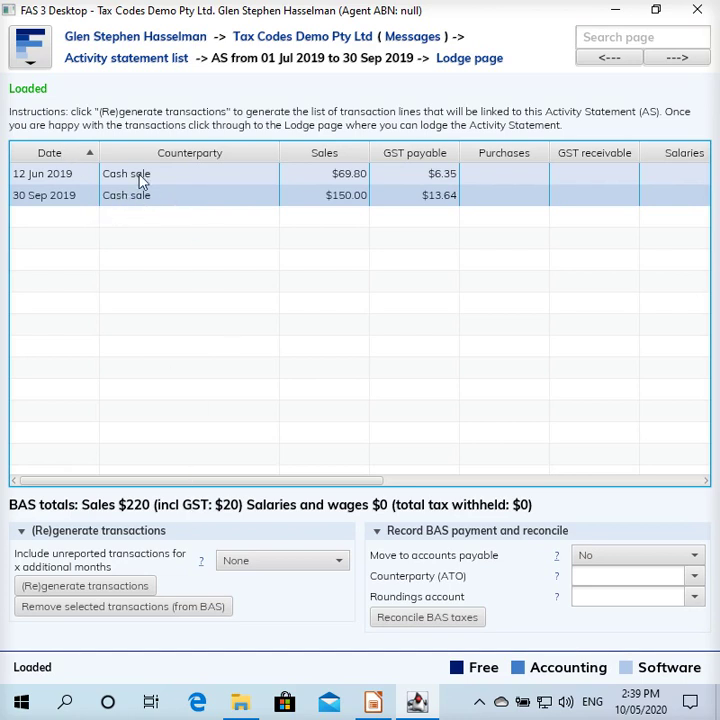
ctrl+click(141, 203)
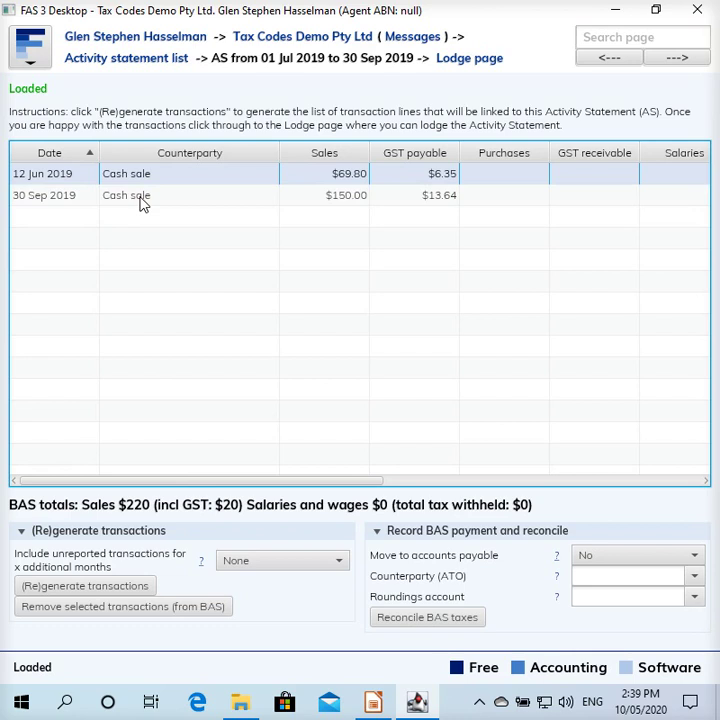
ctrl+click(141, 203)
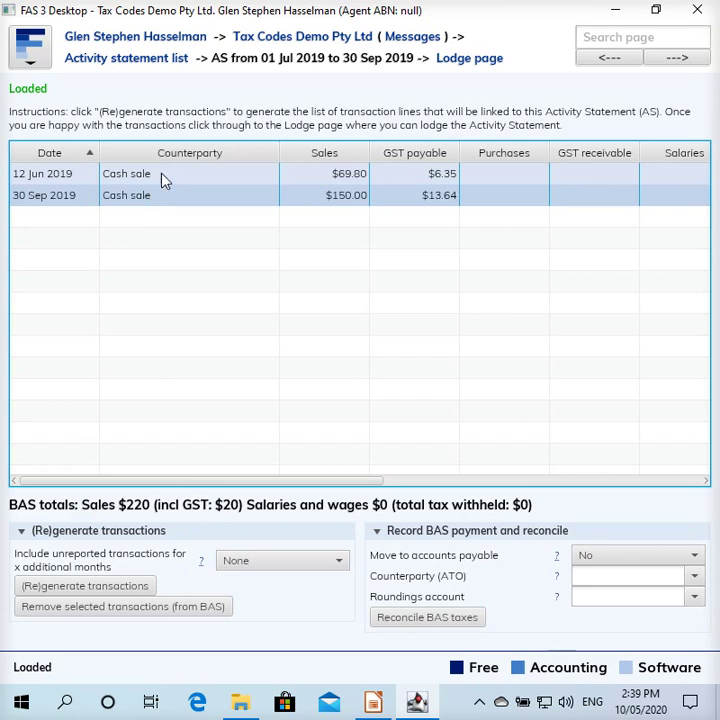
click(164, 178)
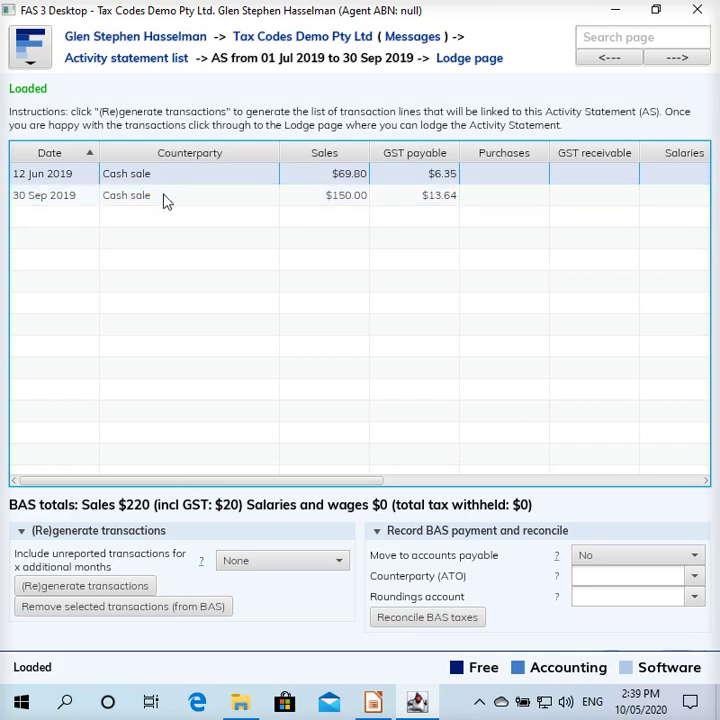
- Remove both cash sales from the September 2019 quarter statement and regenerate its transactions without any additional months
shift+click(165, 199)
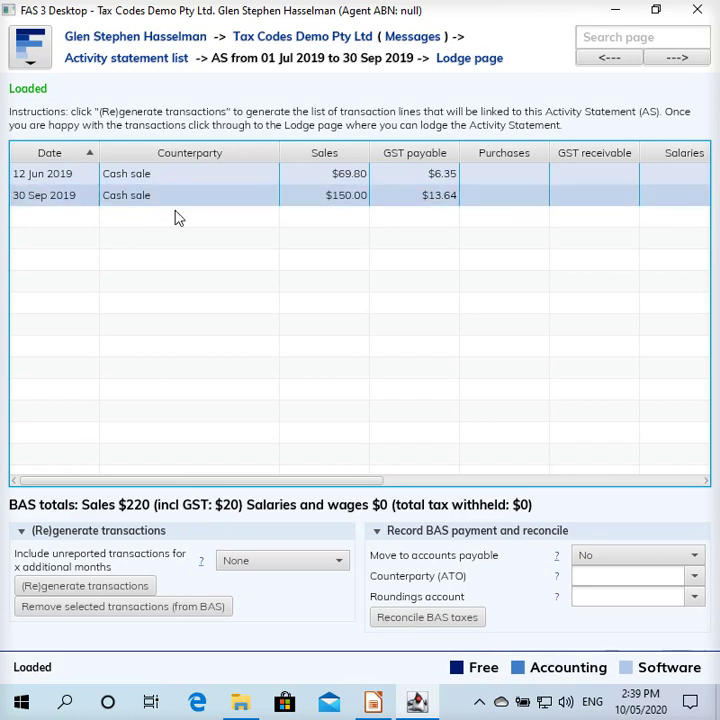
click(78, 618)
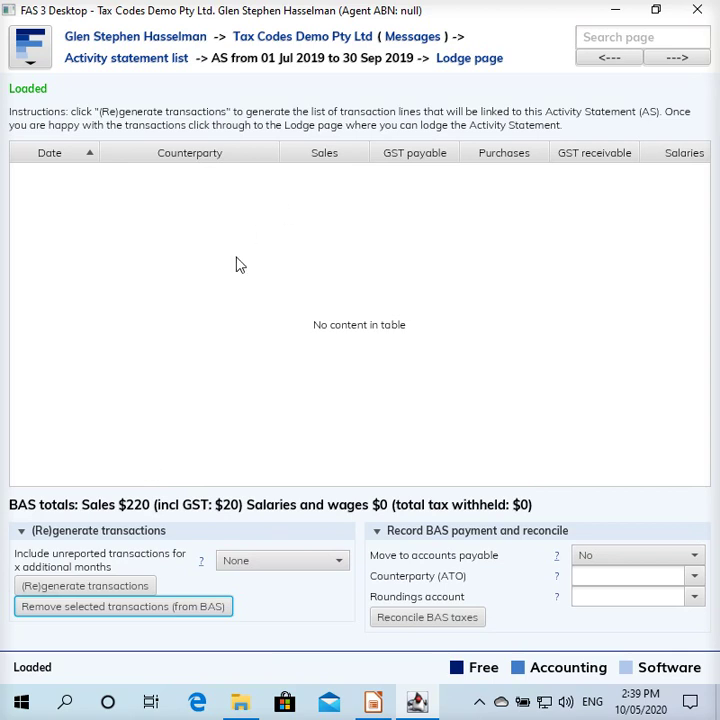
click(110, 556)
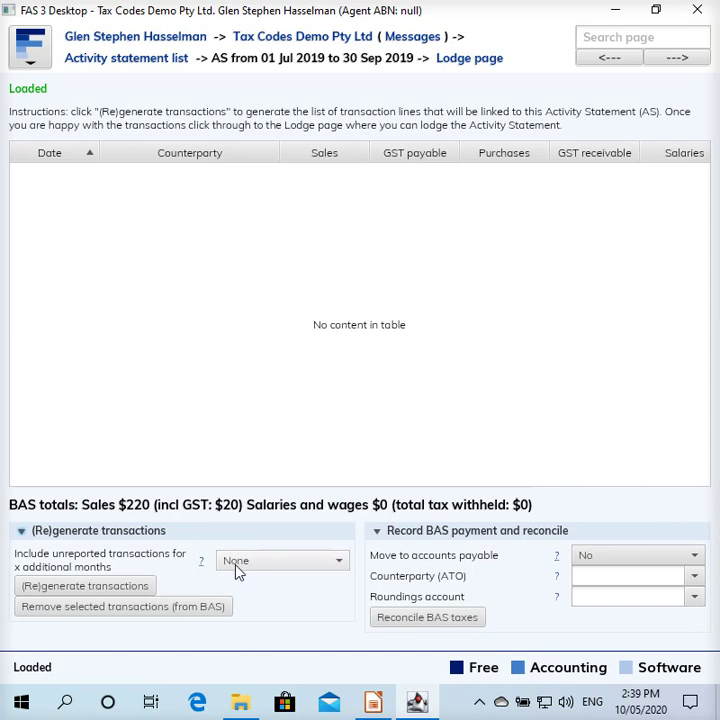
click(117, 590)
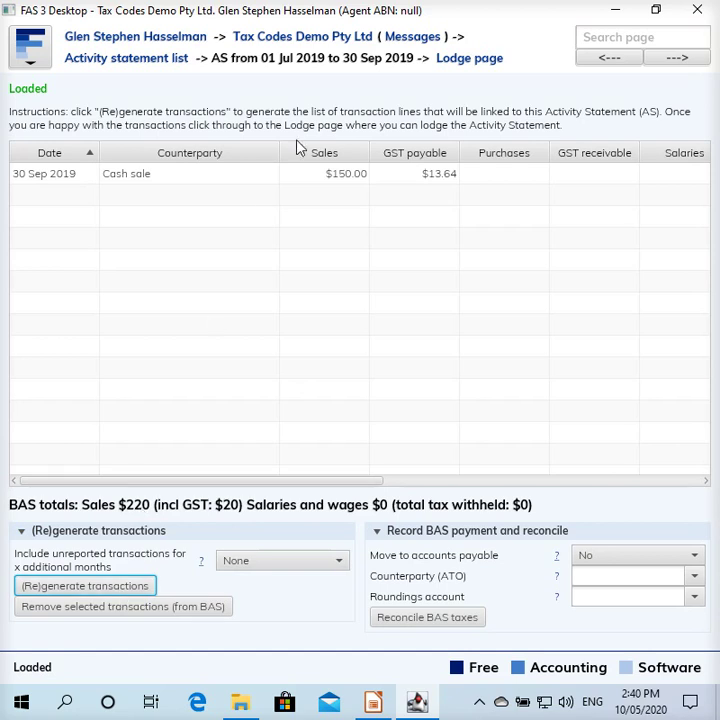
- Include unreported transactions for 3 additional months and regenerate the statement's transactions
click(279, 183)
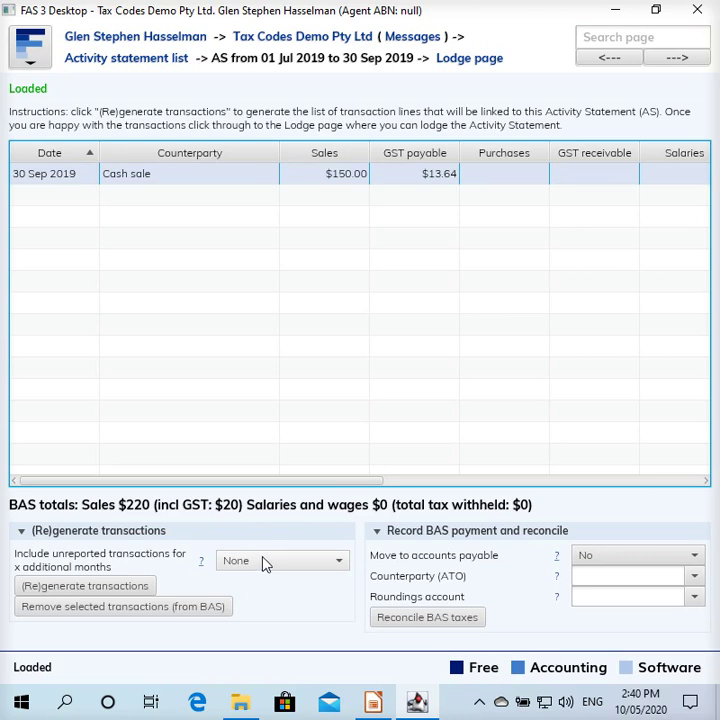
click(263, 562)
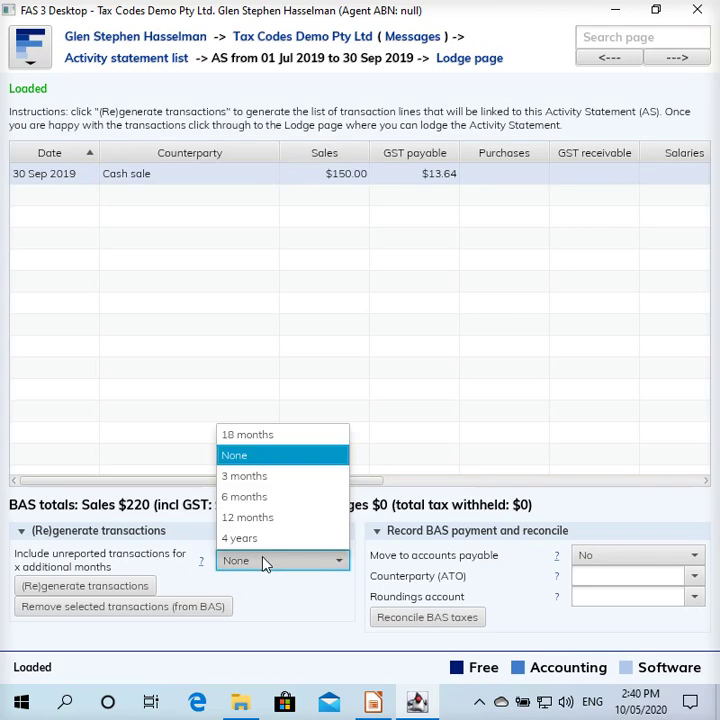
click(283, 488)
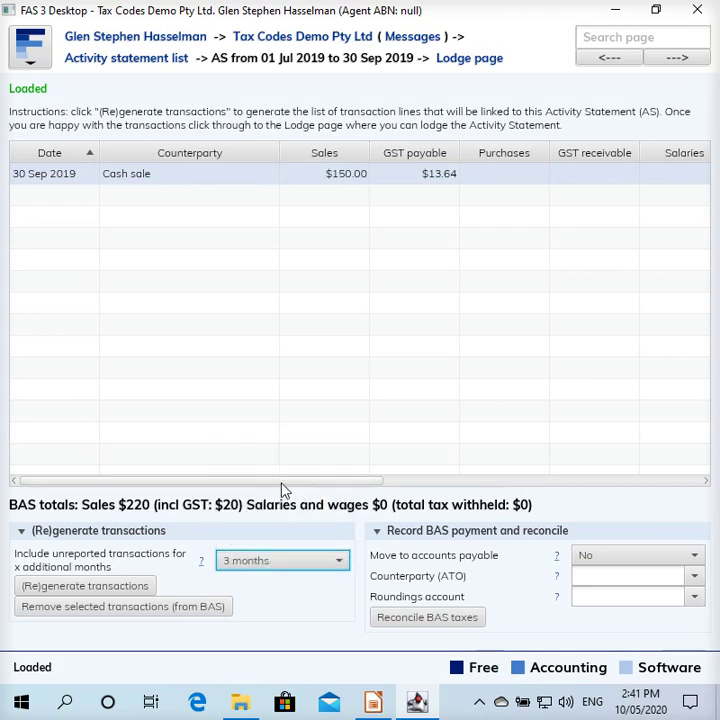
click(247, 568)
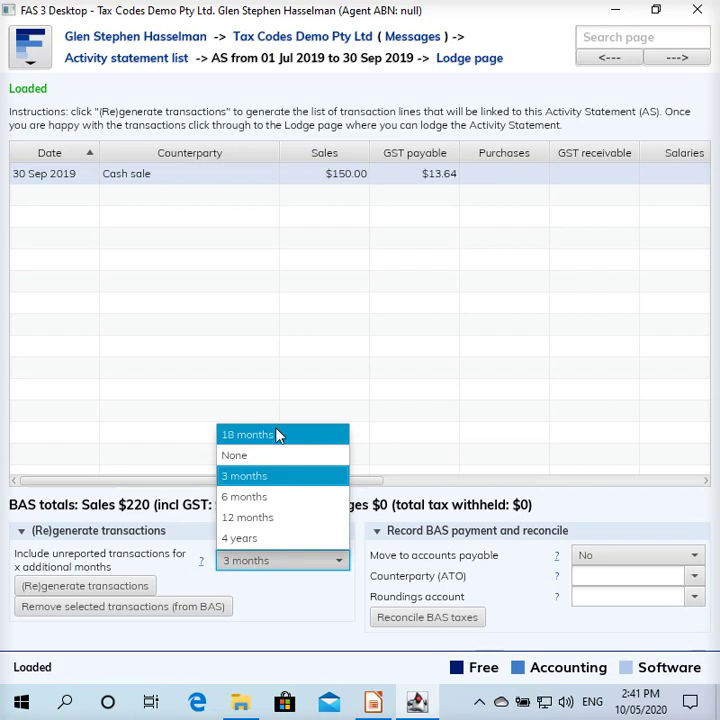
click(267, 477)
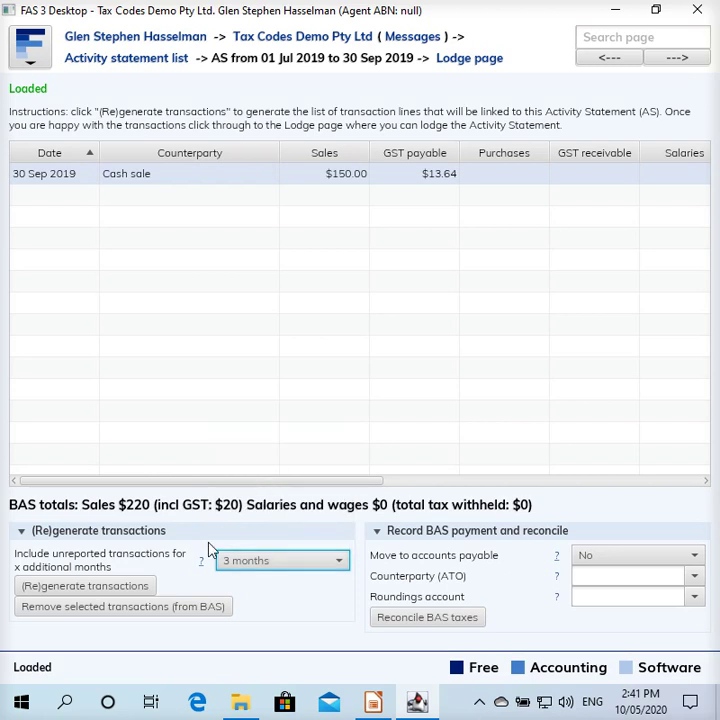
click(96, 586)
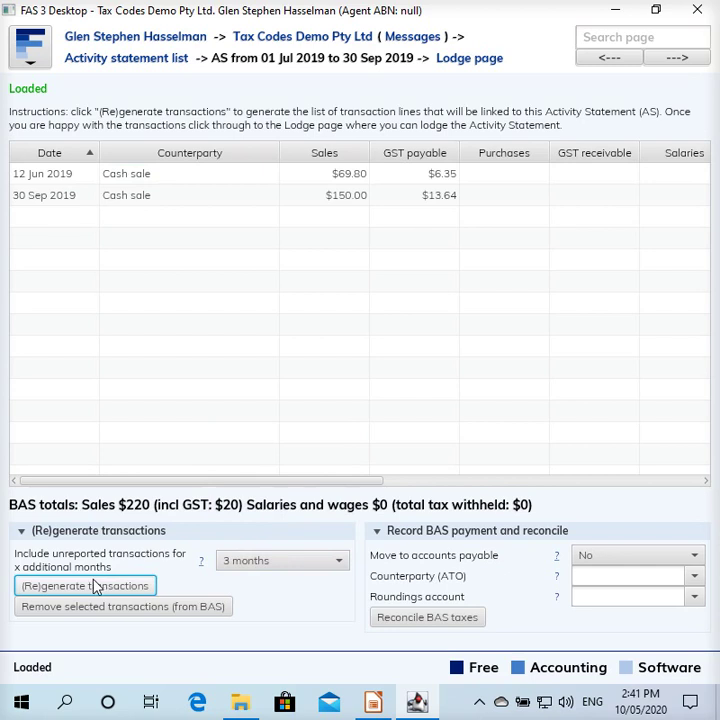
- Check the 12 Jun and 30 Sep 2019 cash sales in the regenerated transaction list
click(166, 181)
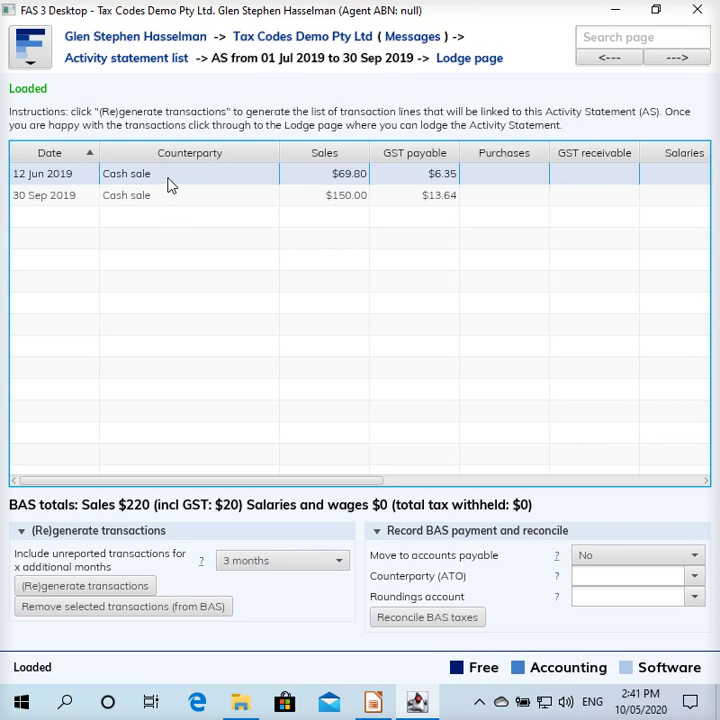
click(171, 199)
click(173, 183)
click(167, 198)
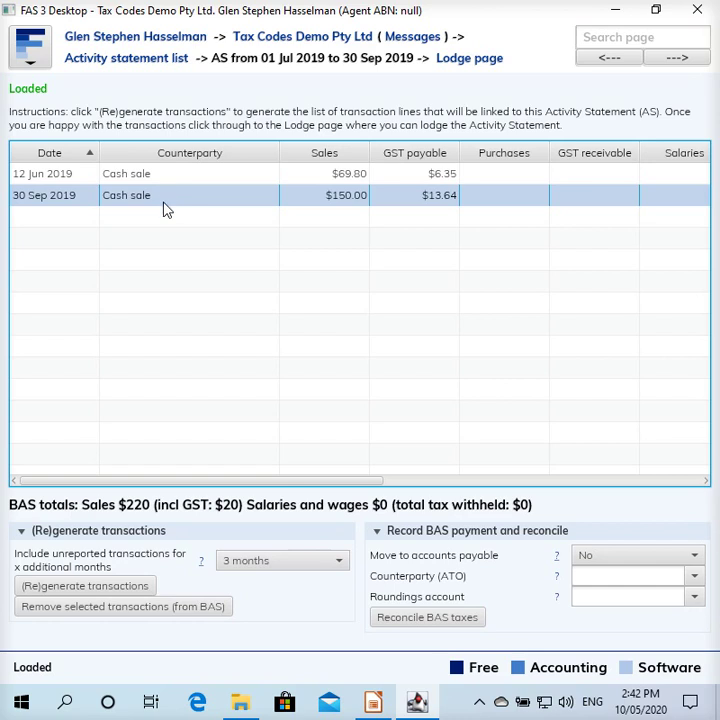
- Review the GST and declaration sections on the September quarter statement's lodge page, and switch to the LibreOffice Impress presentation
click(477, 62)
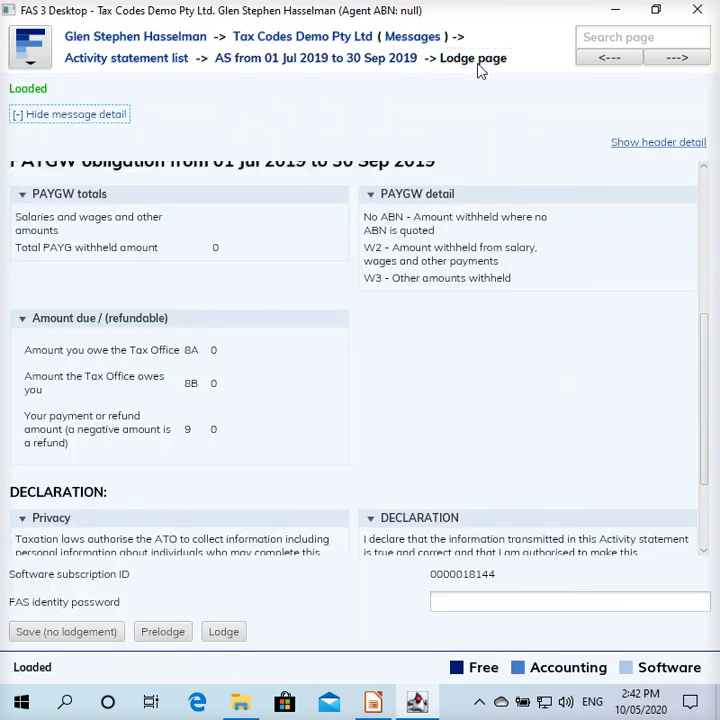
scroll(709, 204, up, 5)
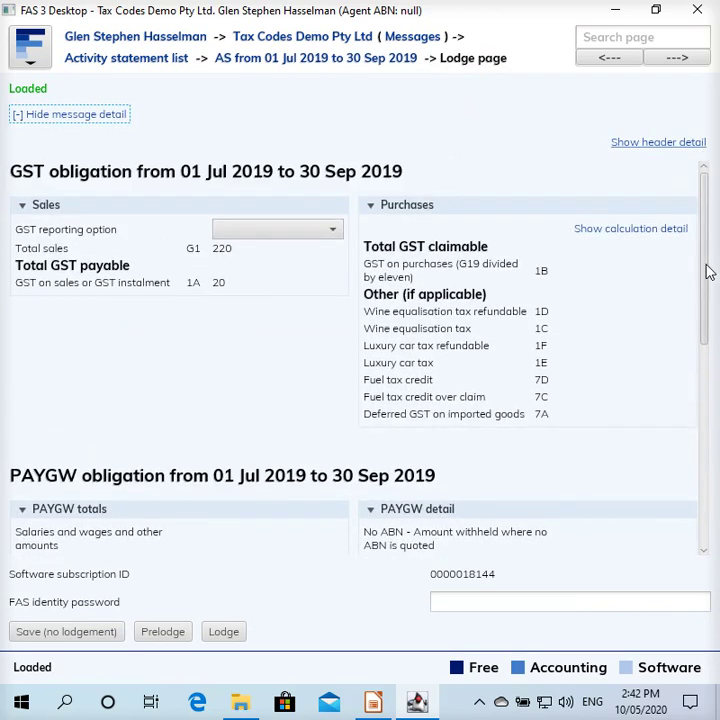
drag(707, 270, 672, 574)
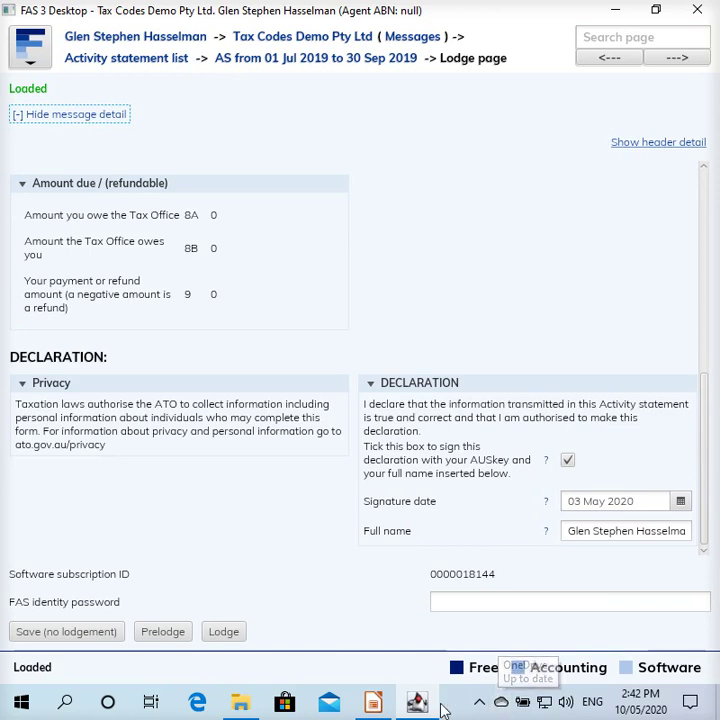
click(374, 704)
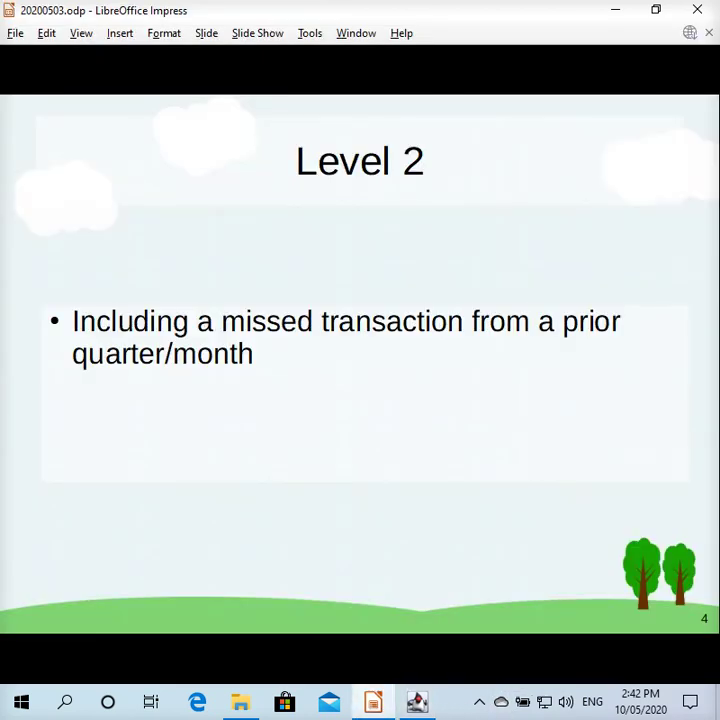
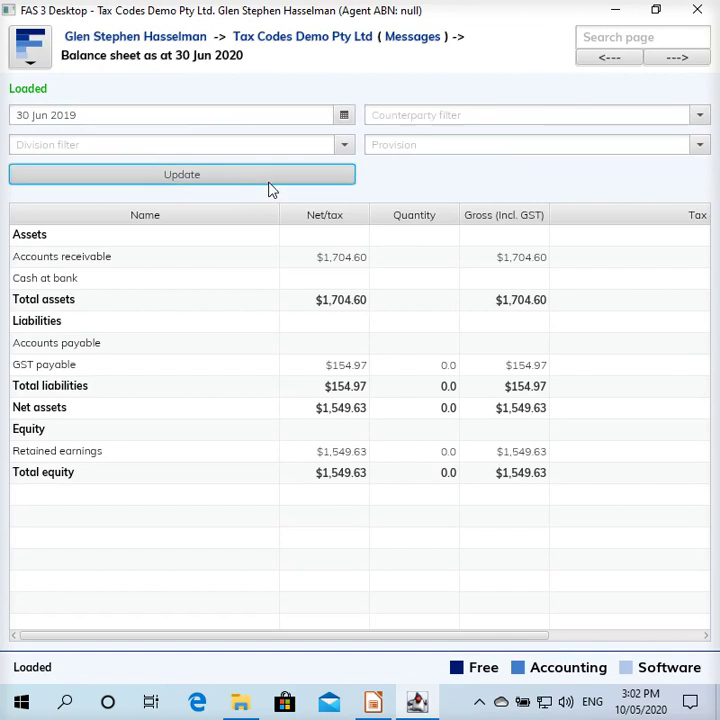
- Highlight GST payable on the balance sheet, and open the 01 Apr to 30 Jun 2019 activity statement to check its sales' GST amounts
click(113, 372)
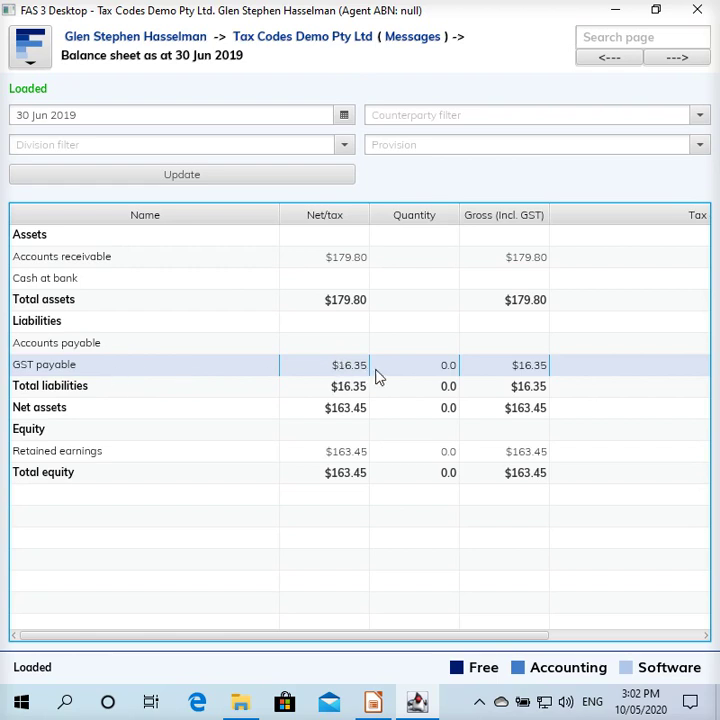
click(336, 40)
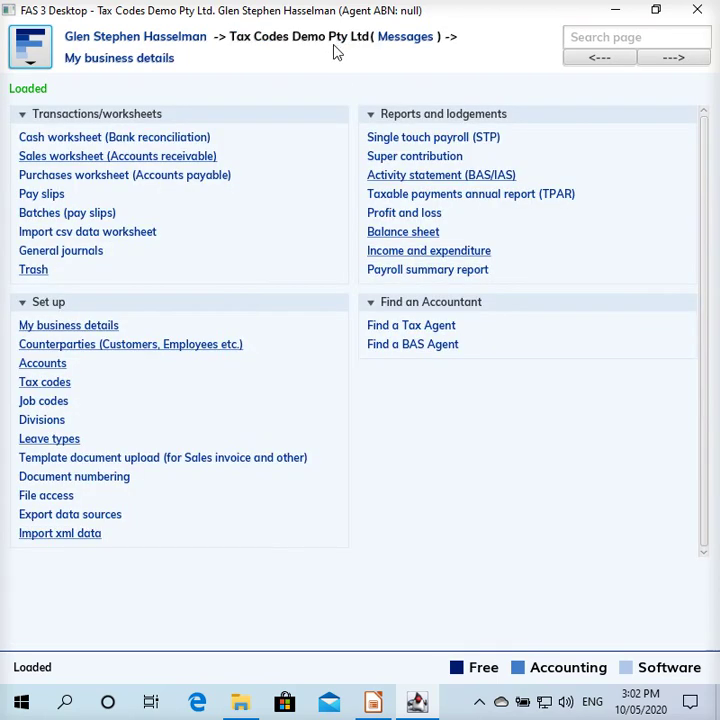
click(450, 179)
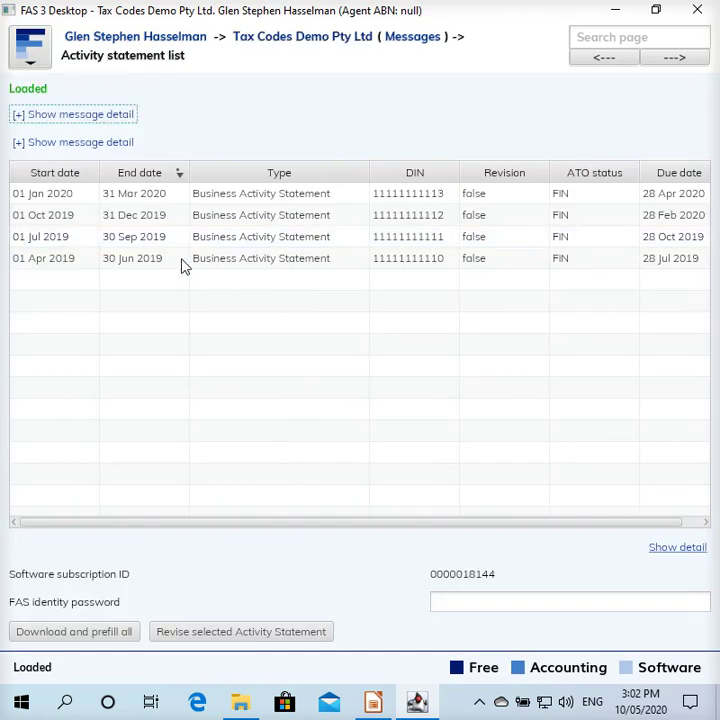
click(182, 258)
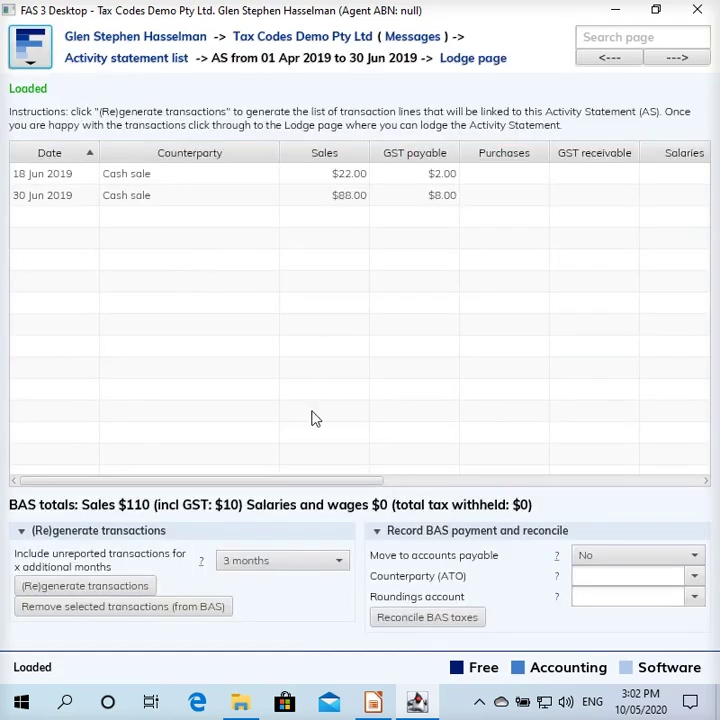
click(452, 199)
click(455, 178)
click(455, 200)
- Review total sales and GST on sales on the June 2019 quarter statement's lodge page
click(476, 59)
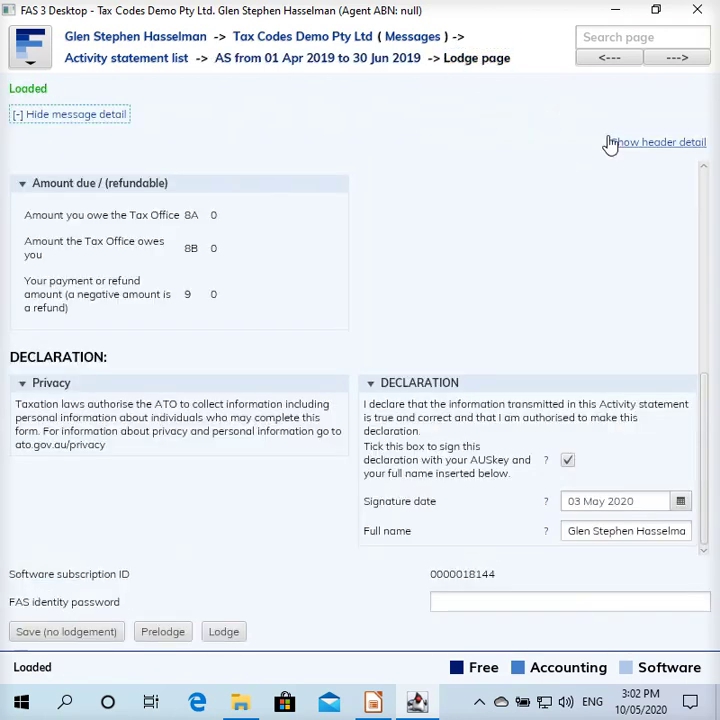
scroll(711, 195, up, 3)
scroll(709, 194, up, 3)
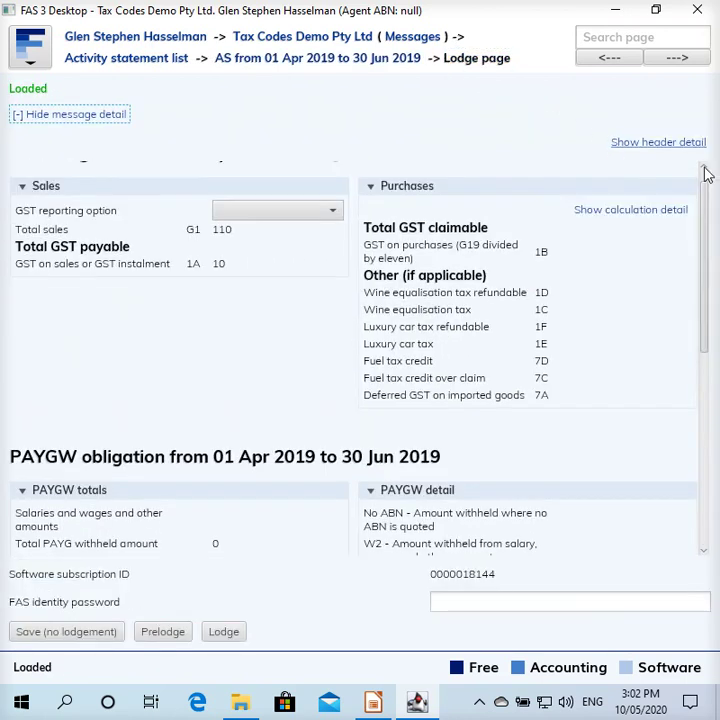
scroll(709, 194, up, 1)
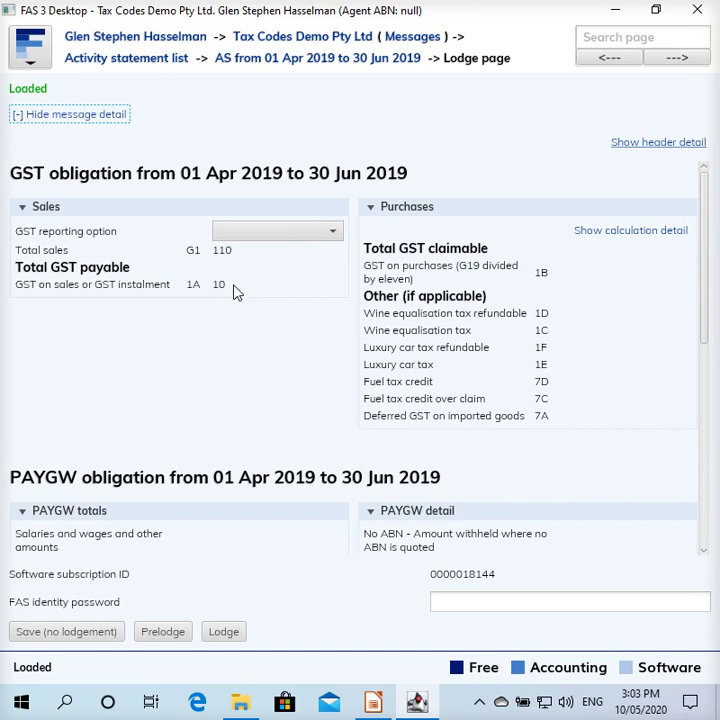
- Reopen the company's balance sheet and update it to show balances as at 30 Jun 2019
click(270, 44)
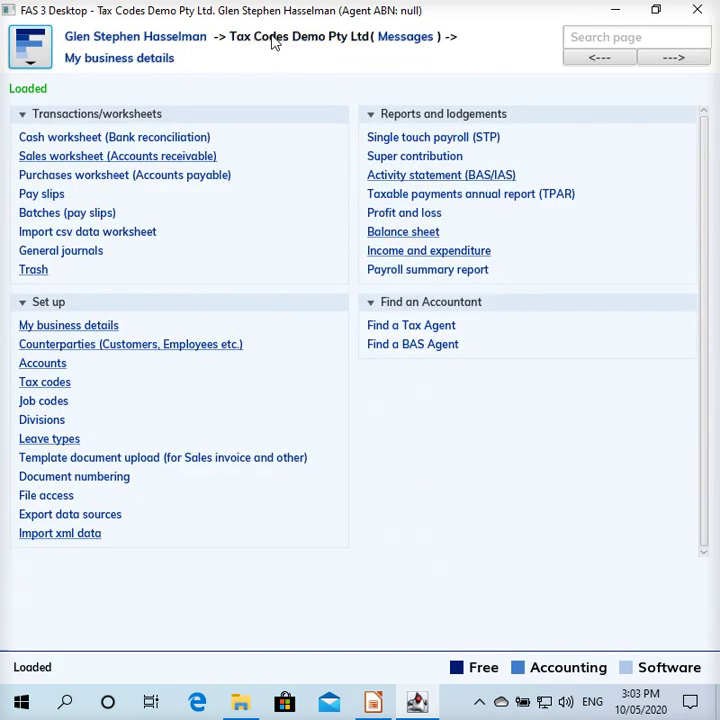
click(388, 238)
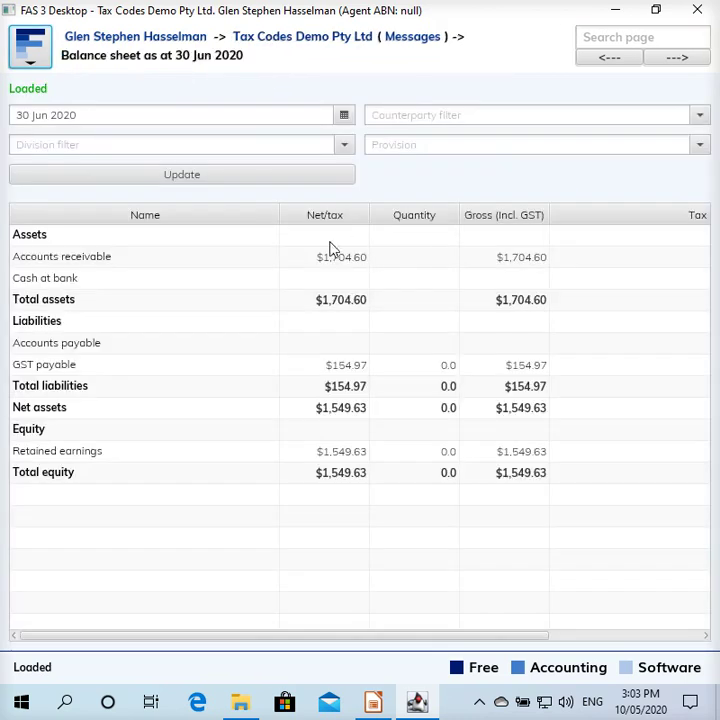
click(117, 371)
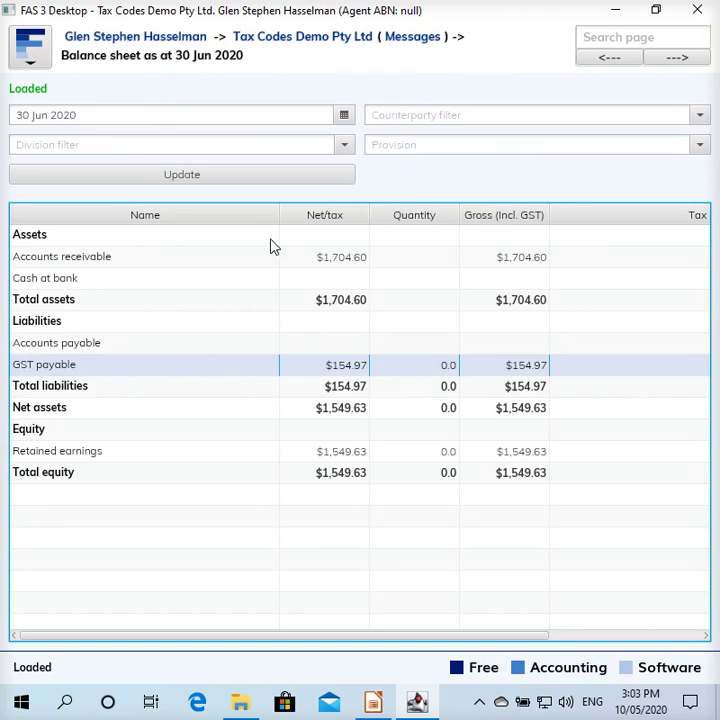
click(154, 114)
key(BackSpace)
key(BackSpace)
text(19)
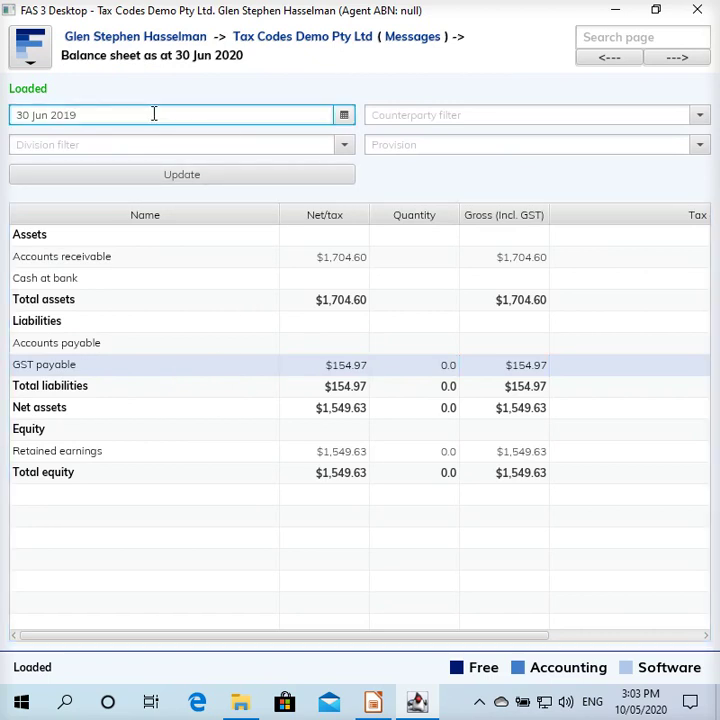
key(Tab)
click(128, 182)
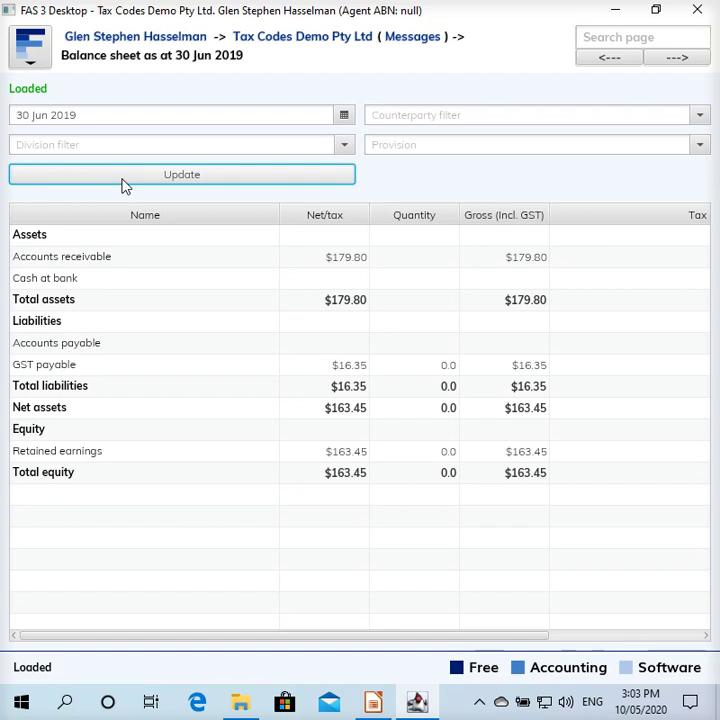
- Open the GST payable breakdown, compare the two reported June sales with the missed 12 Jun sale, and return to the balance sheet
click(246, 369)
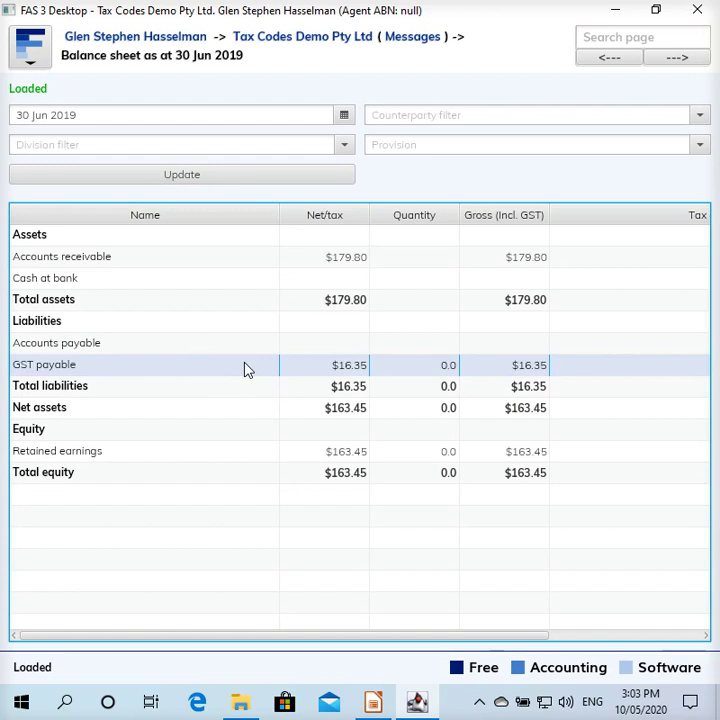
double_click(247, 369)
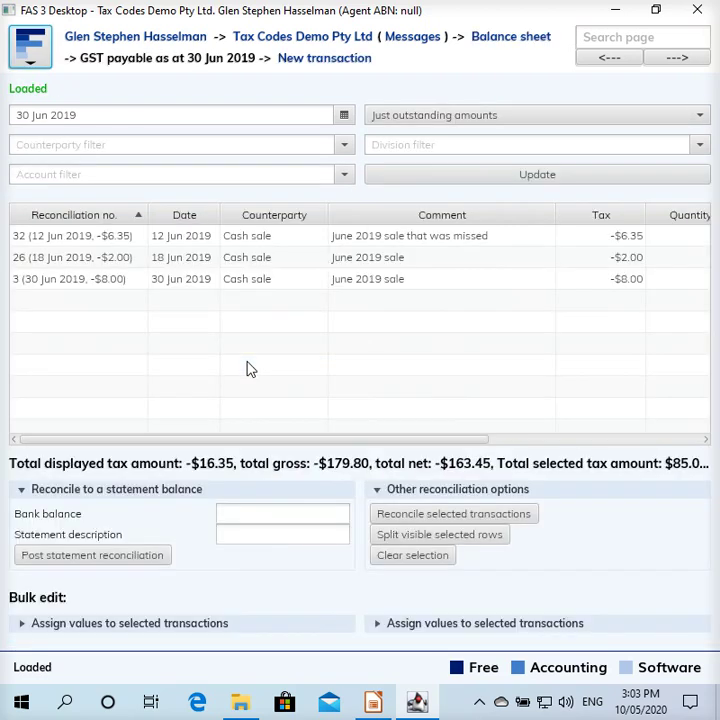
click(553, 260)
click(641, 282)
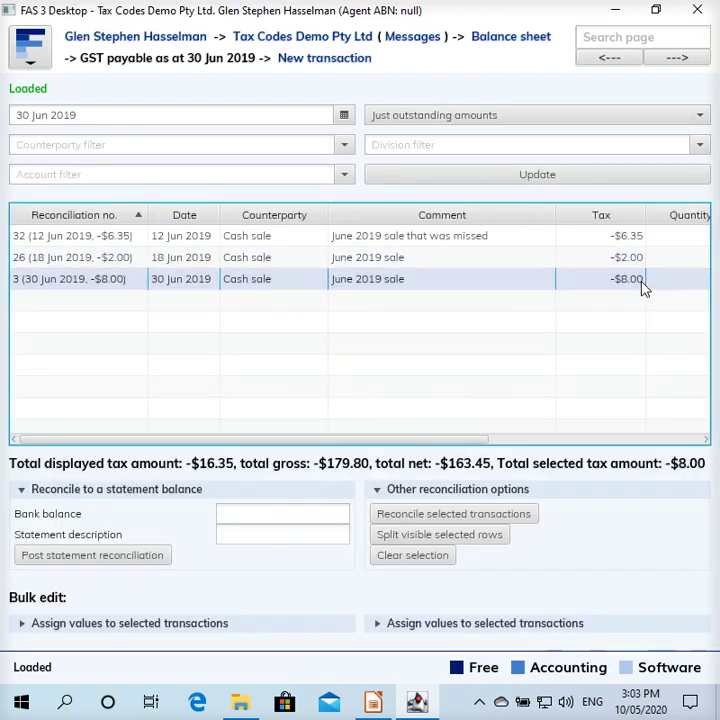
ctrl+click(645, 262)
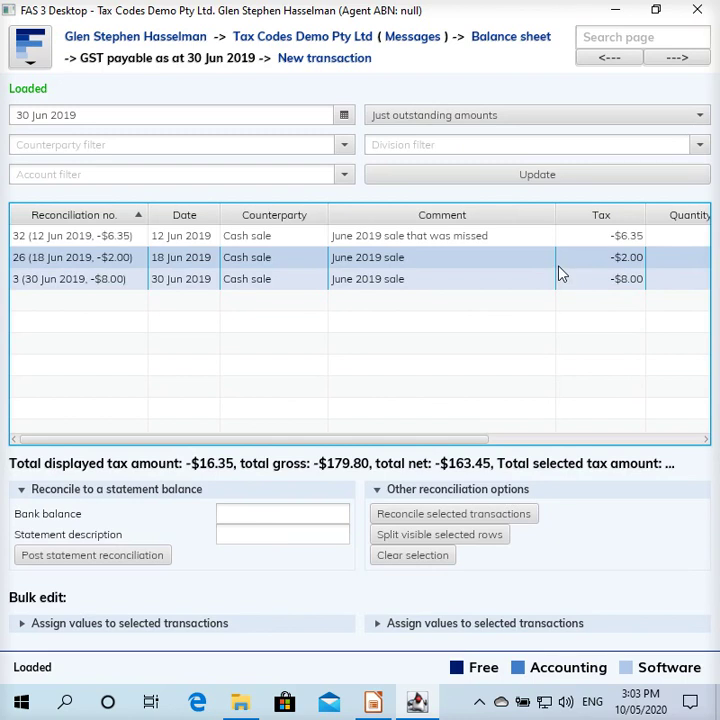
click(585, 241)
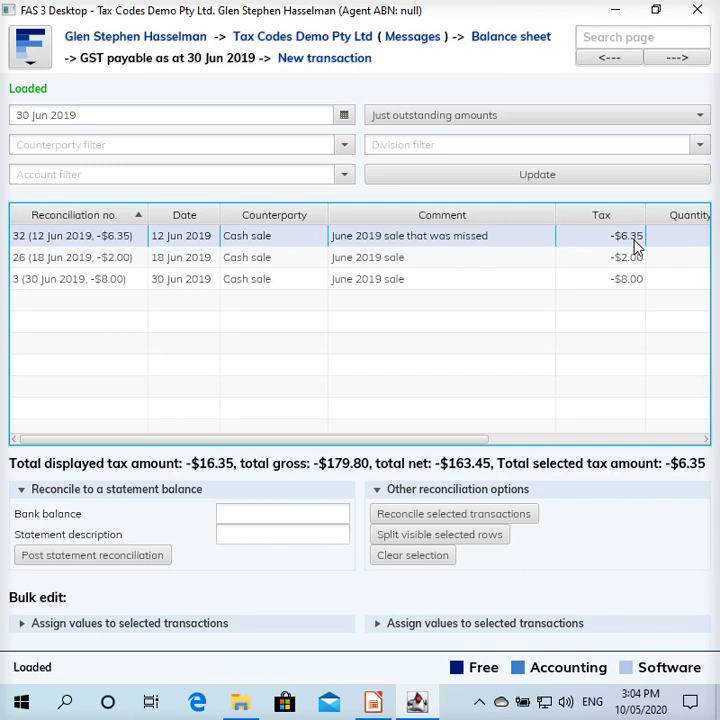
click(486, 44)
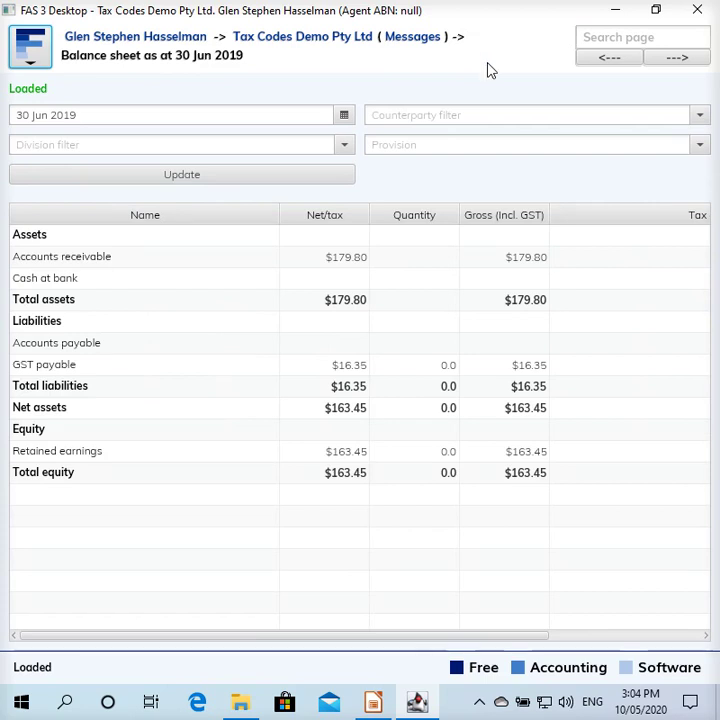
- Compare the accounts receivable and GST payable rows on the balance sheet as at 30 Jun 2019
click(272, 372)
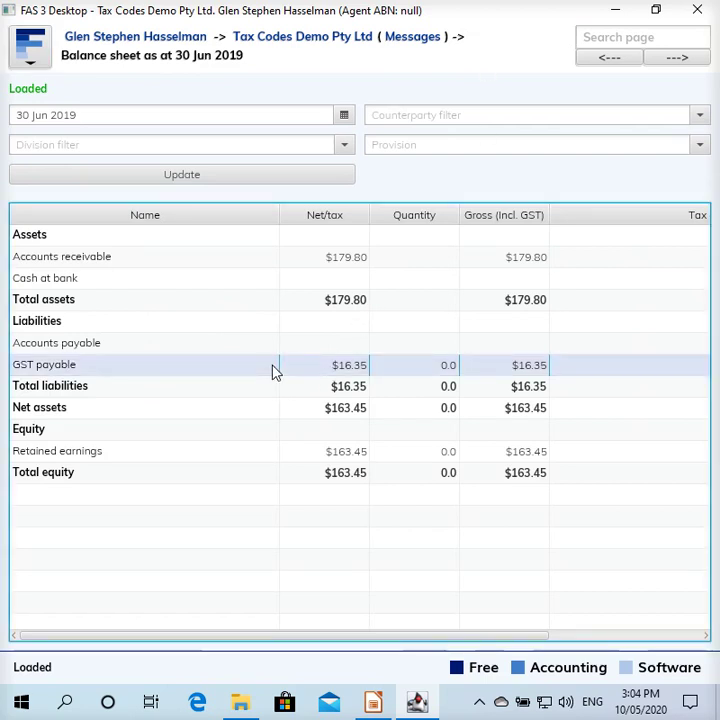
click(359, 258)
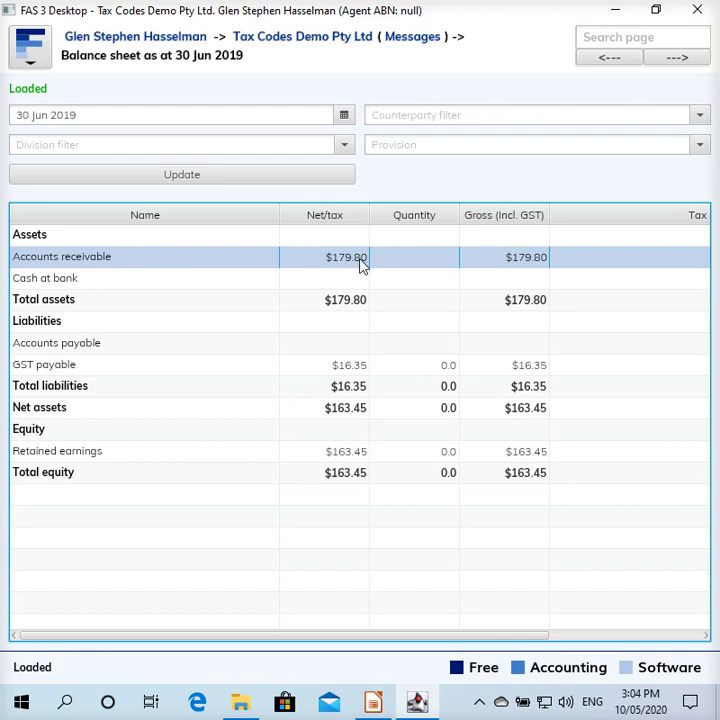
click(343, 368)
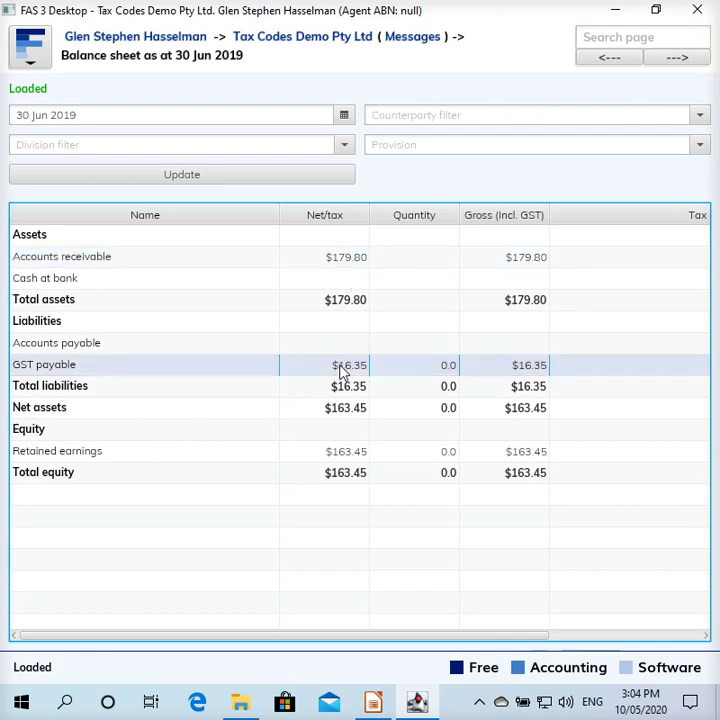
click(366, 260)
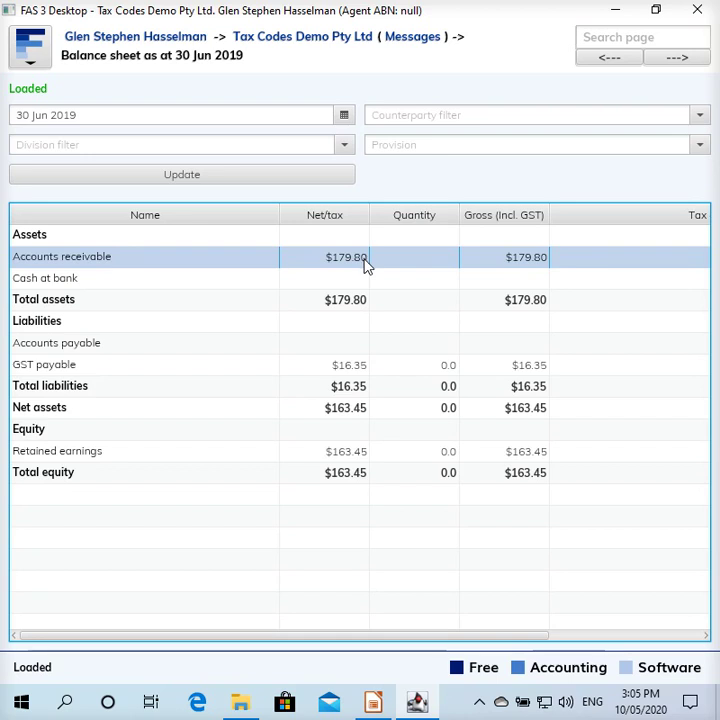
click(350, 367)
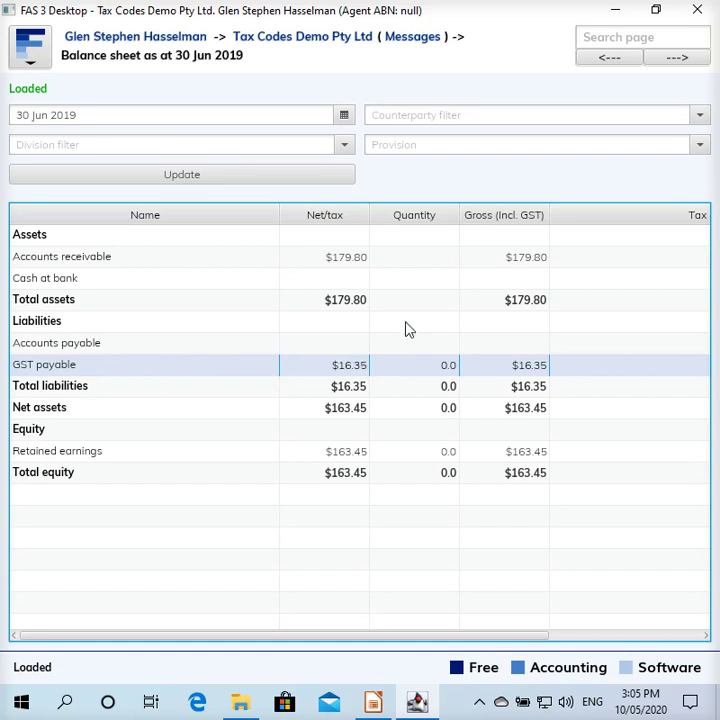
- Start a new transaction in the company's cash worksheet and make it a Cash payment
click(326, 40)
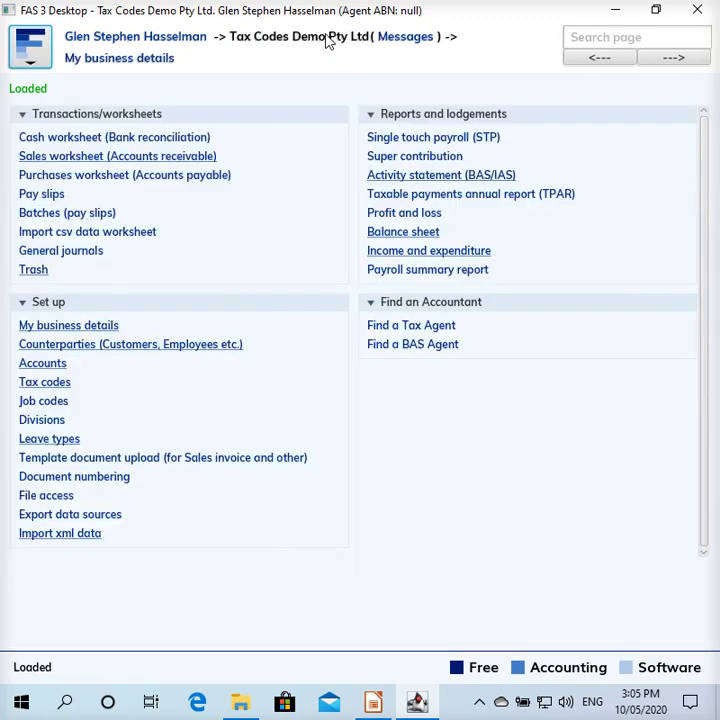
click(125, 142)
click(336, 62)
click(226, 135)
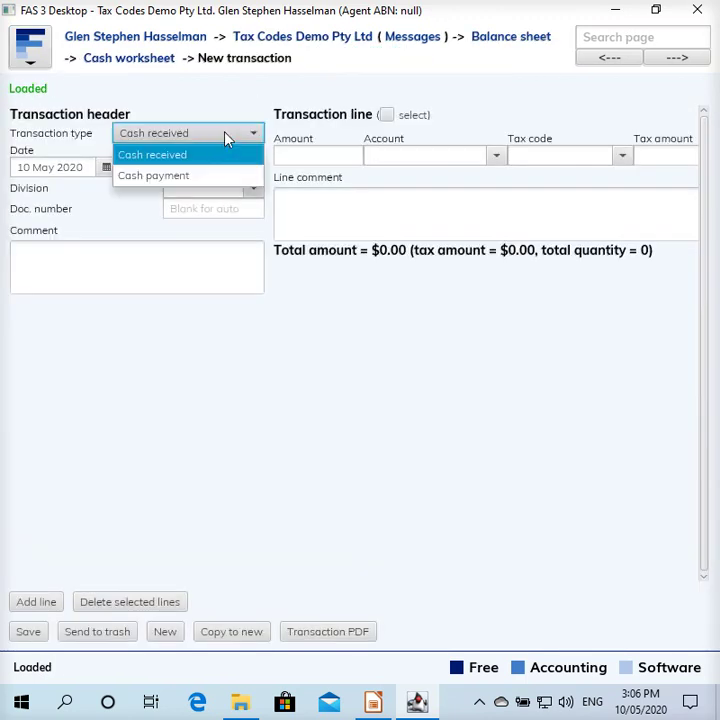
click(193, 176)
- Date the cash payment 29 Jul 2019
click(106, 168)
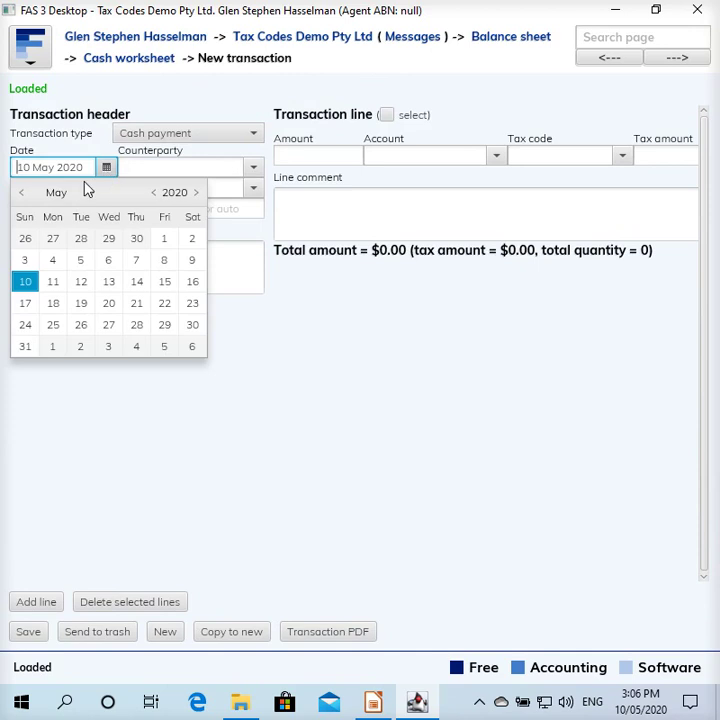
click(21, 192)
click(21, 192)
click(21, 192)
click(21, 192)
click(21, 192)
click(21, 192)
click(21, 192)
click(21, 192)
click(21, 192)
click(21, 192)
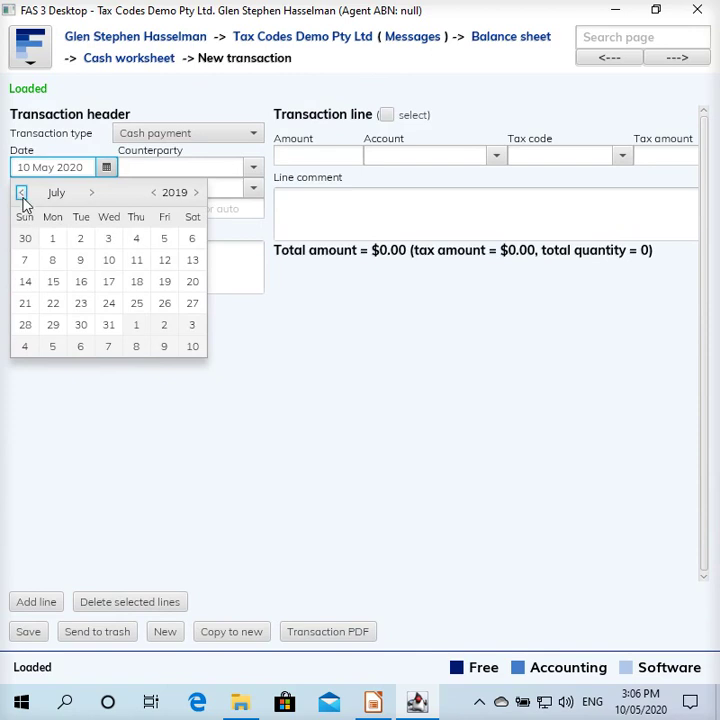
click(52, 328)
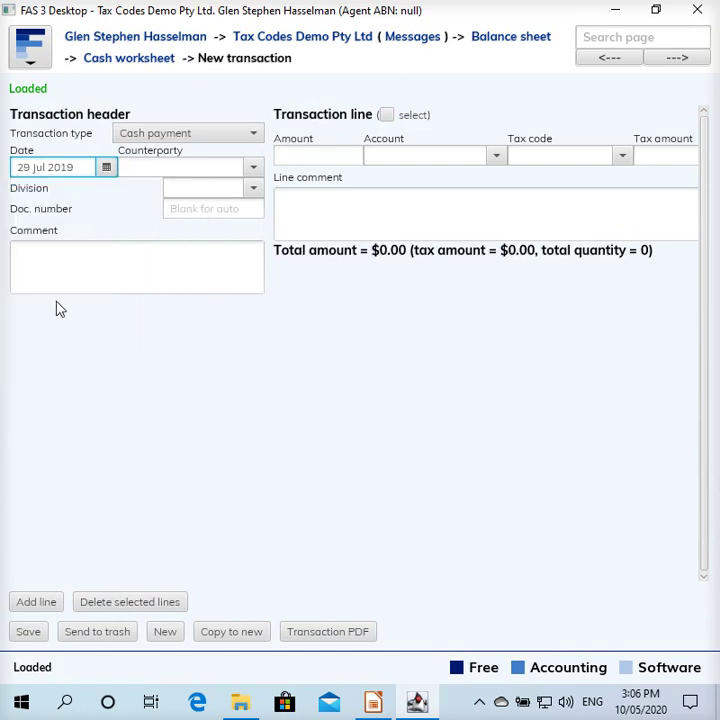
- Set the payment's counterparty to Australian Taxation Office (ATO) and enter the comment "Payment of June 2019 BAS"
click(149, 166)
text(at)
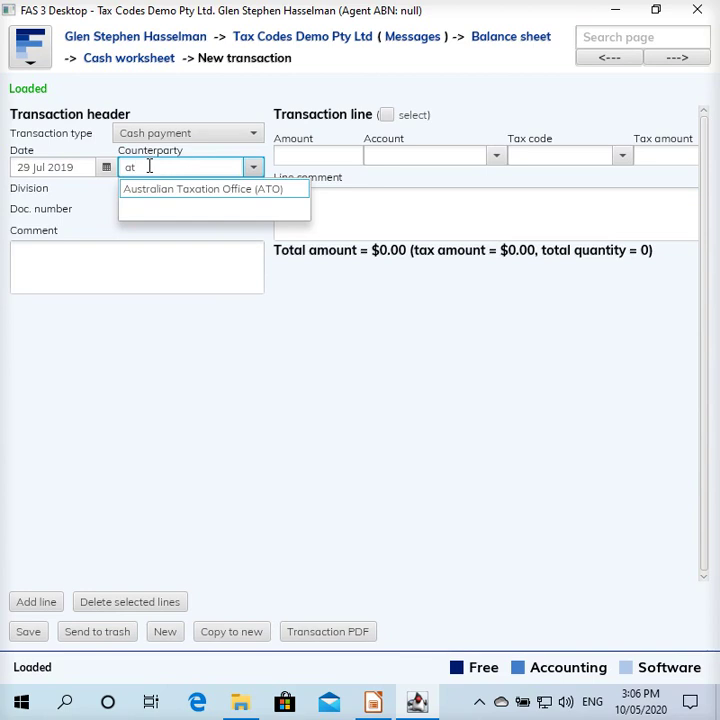
click(176, 191)
click(142, 247)
text(Pa)
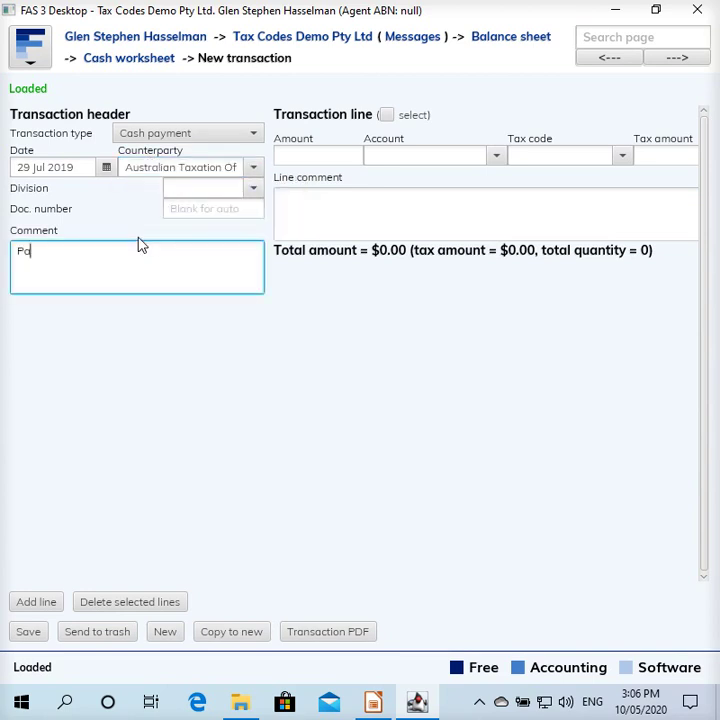
text(yment of June 2019 BAS)
- Enter an amount of 10 on the transaction line and assign it to the BAS roundings account
click(332, 159)
text(10)
key(Tab)
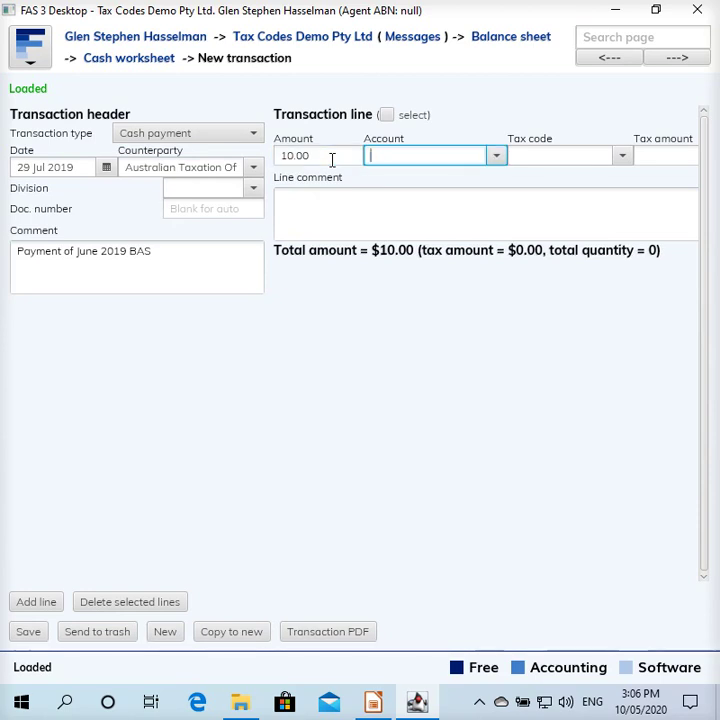
text(paid)
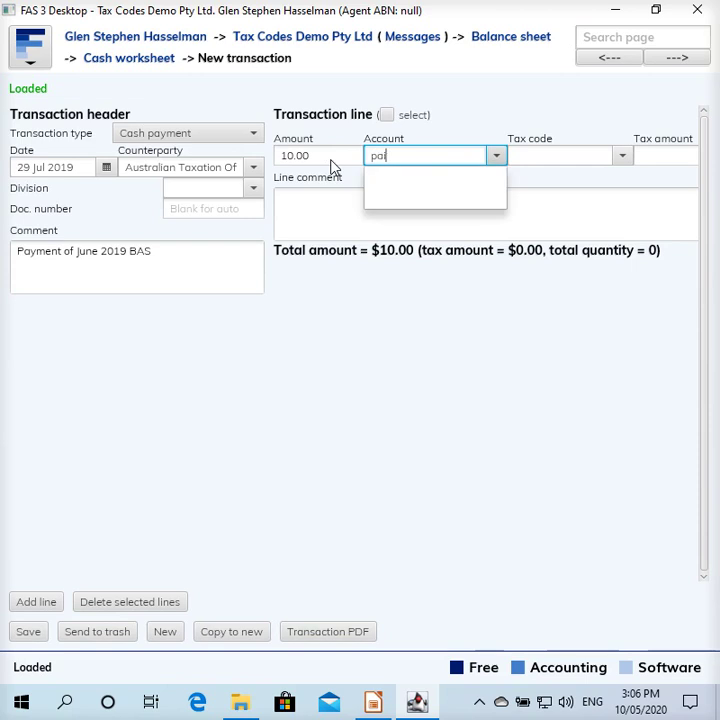
key(BackSpace)
key(BackSpace)
key(BackSpace)
key(BackSpace)
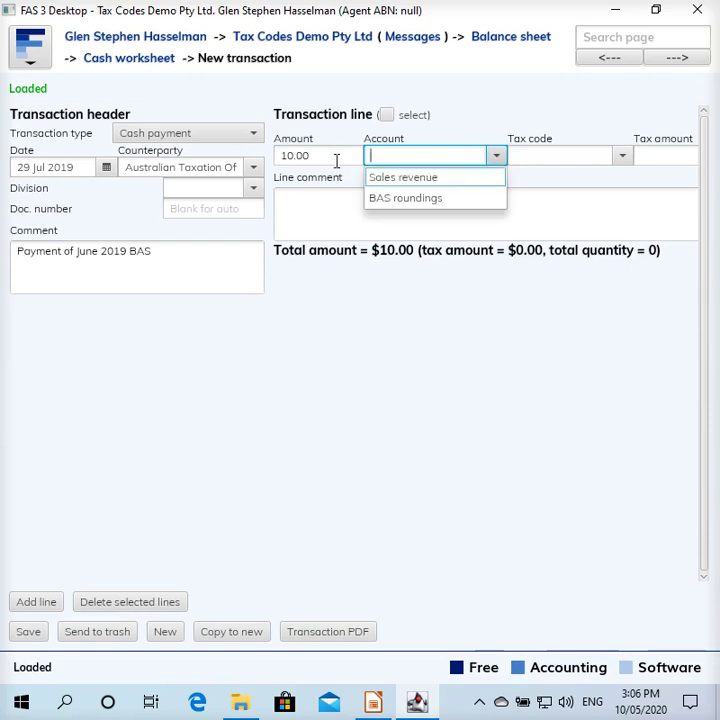
click(397, 206)
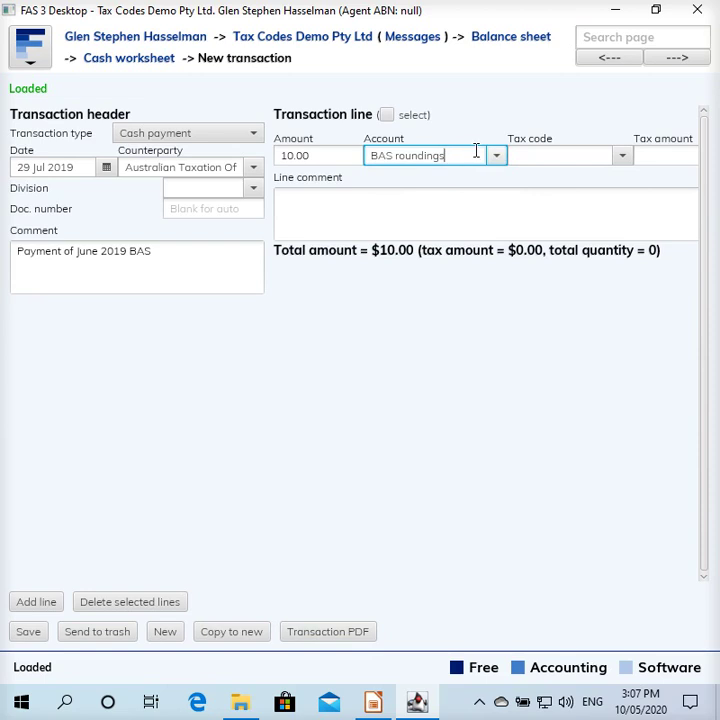
- Apply the GST Paid to ATO tax code to the transaction line
click(546, 151)
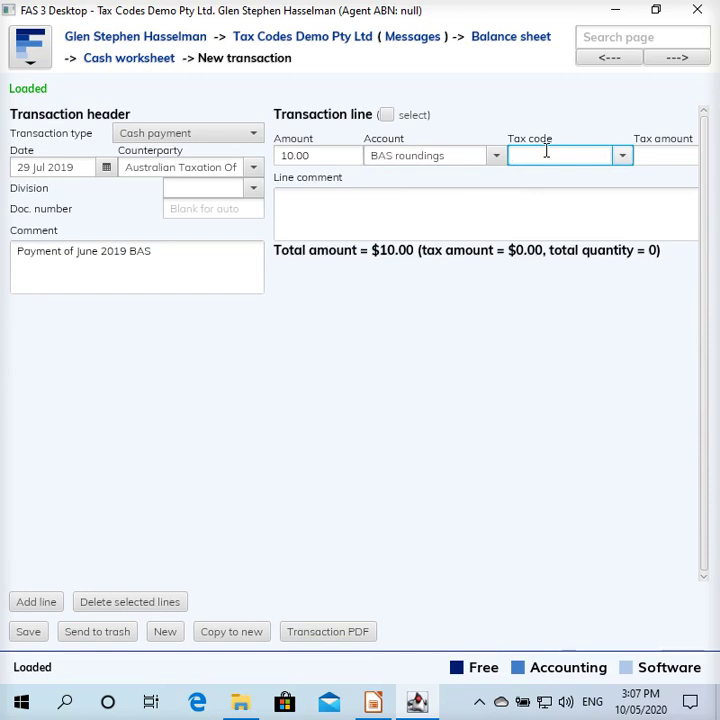
text(paid)
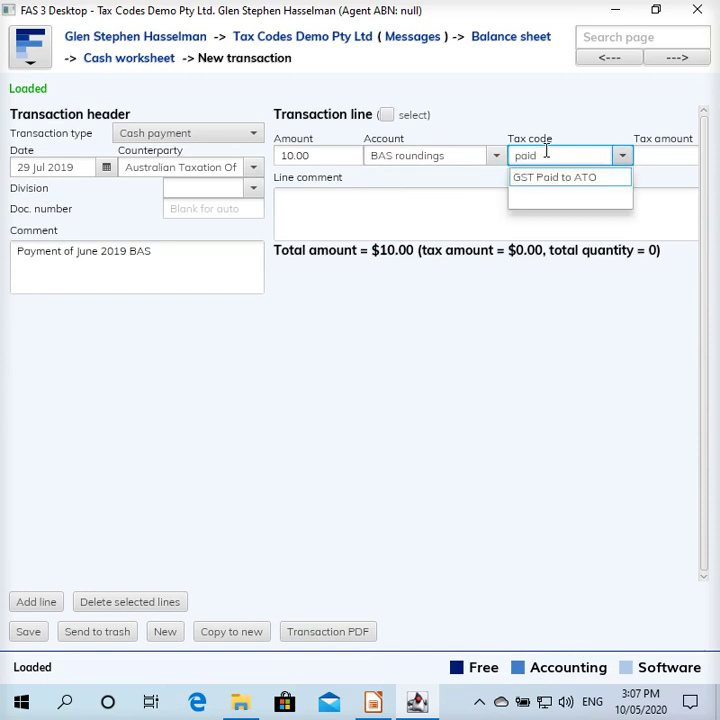
click(550, 178)
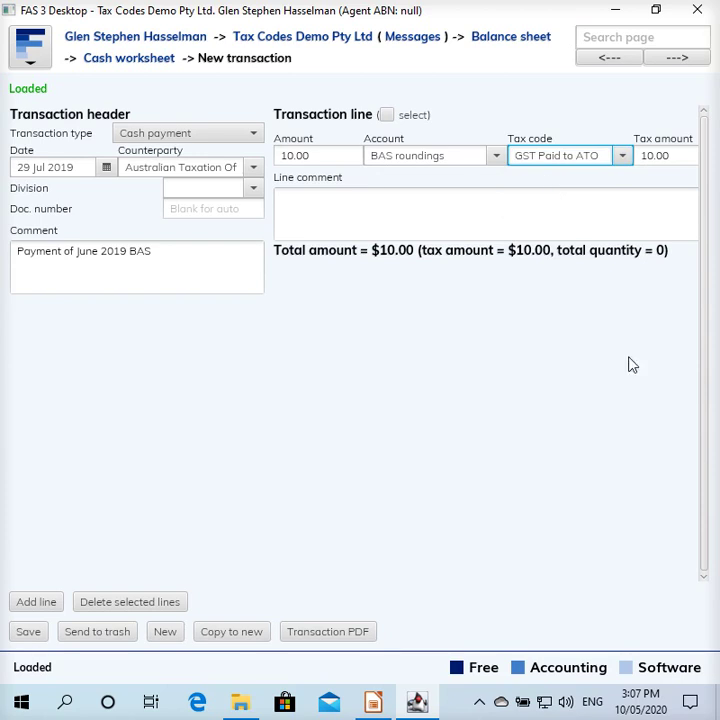
- Compare the transaction line's amount with its tax amount, and check the account it is assigned to
click(681, 156)
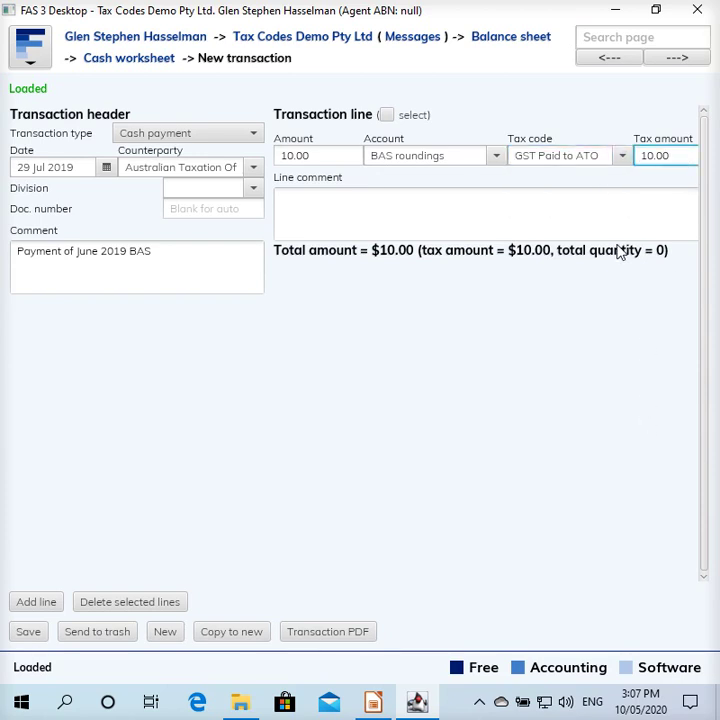
click(447, 156)
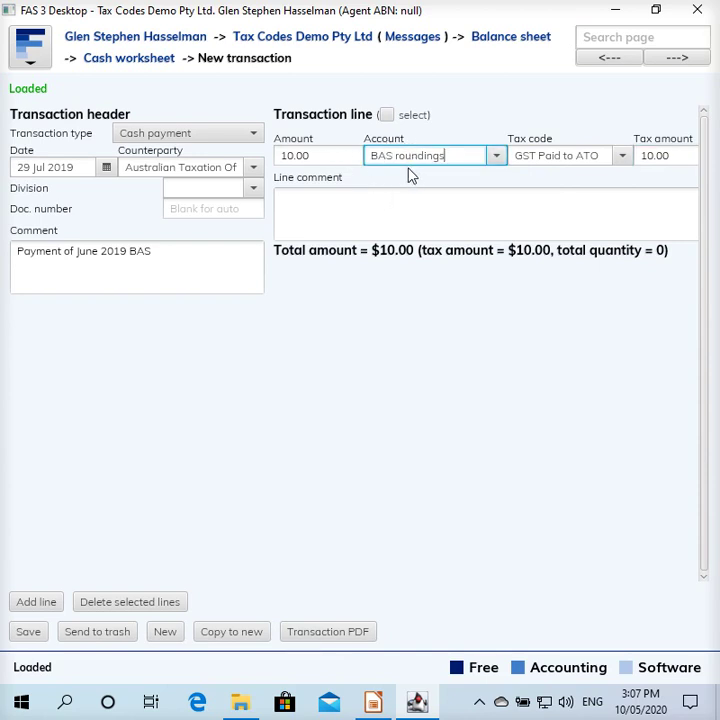
click(325, 155)
click(670, 155)
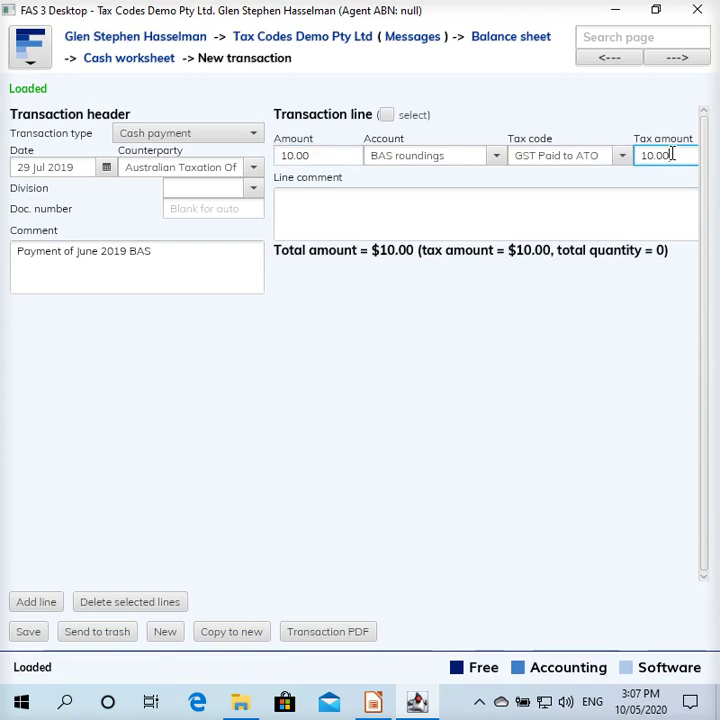
click(337, 154)
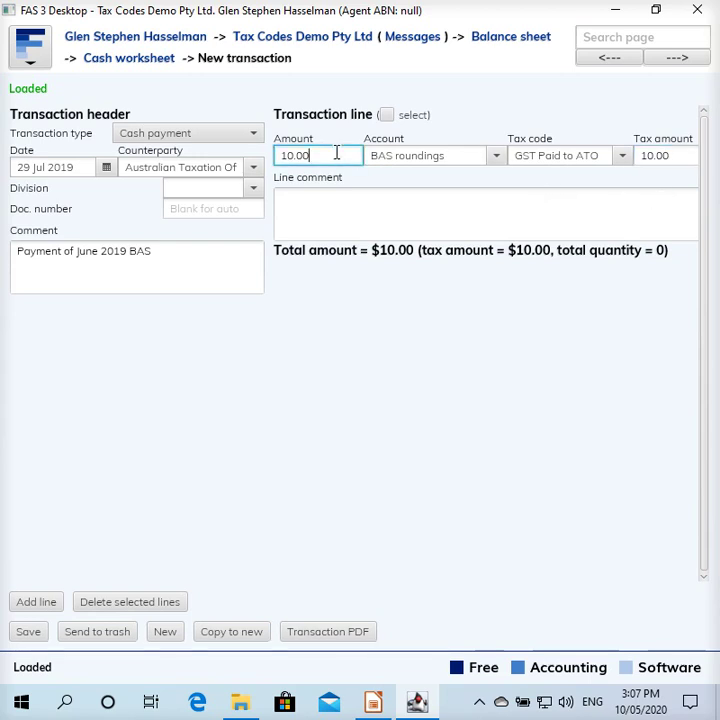
click(689, 153)
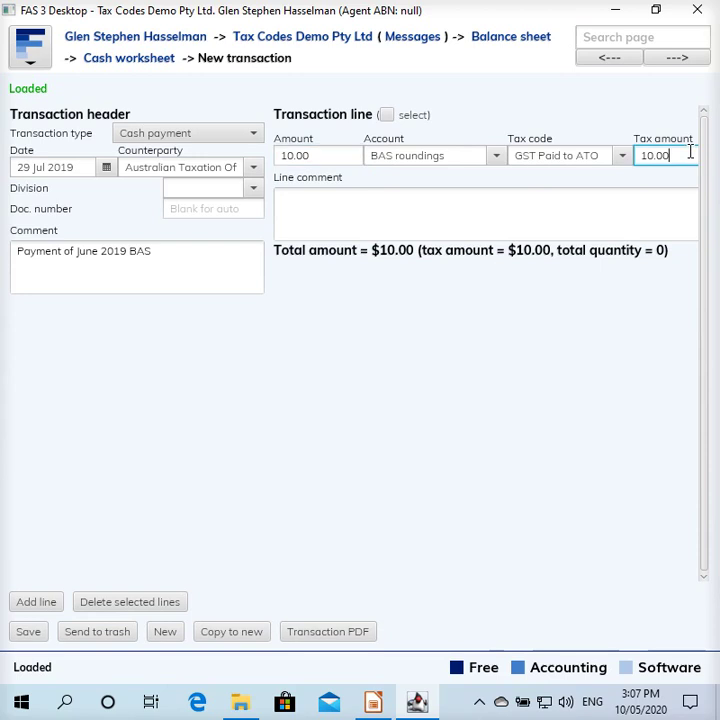
click(390, 158)
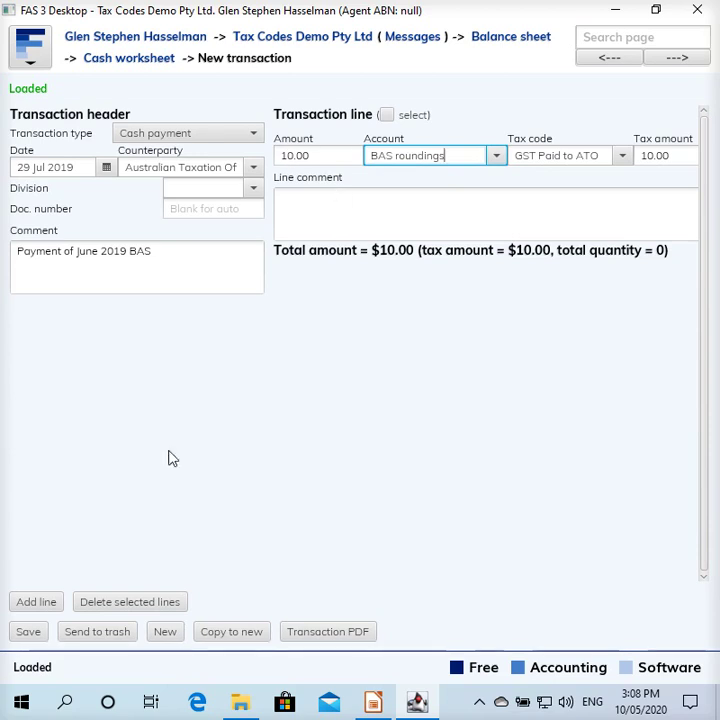
click(46, 604)
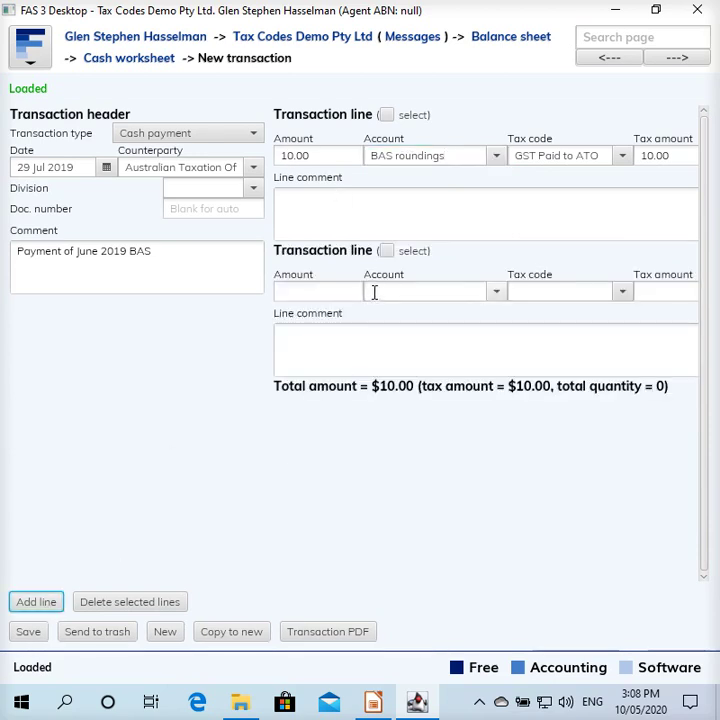
click(327, 290)
text(-8)
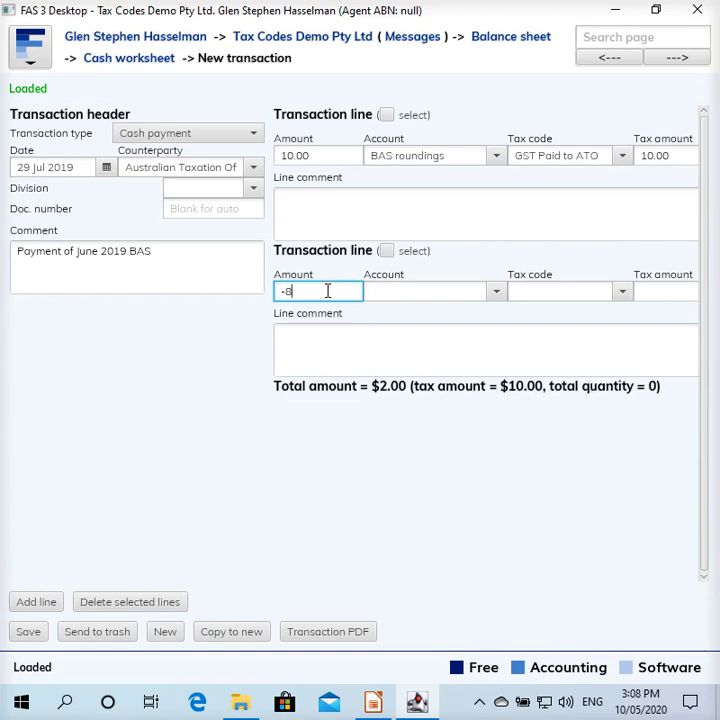
key(BackSpace)
key(BackSpace)
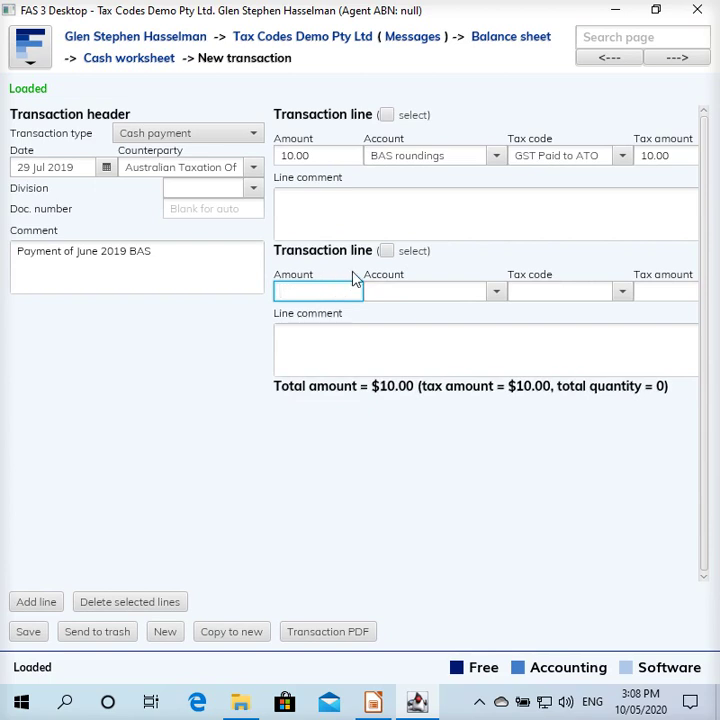
click(385, 252)
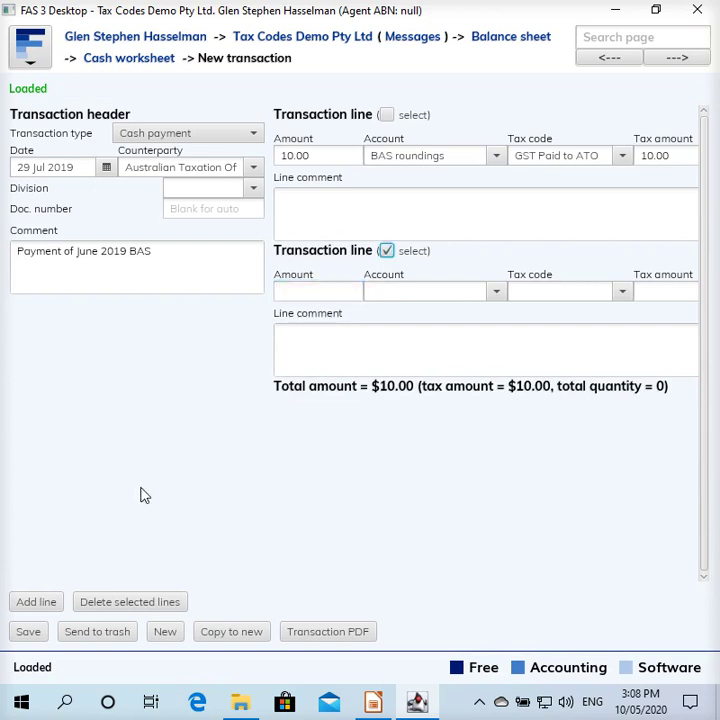
click(99, 600)
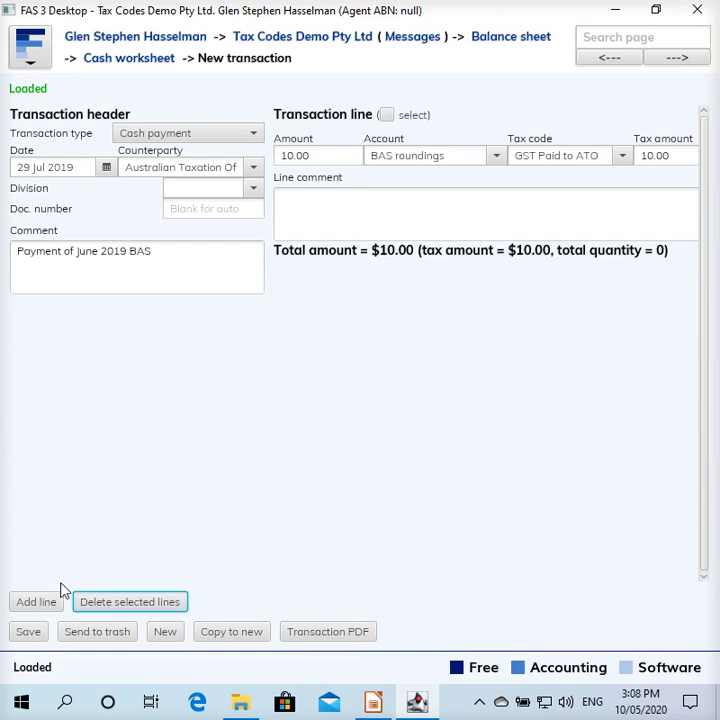
- Save the BAS cash payment and return to the company's balance sheet
click(26, 631)
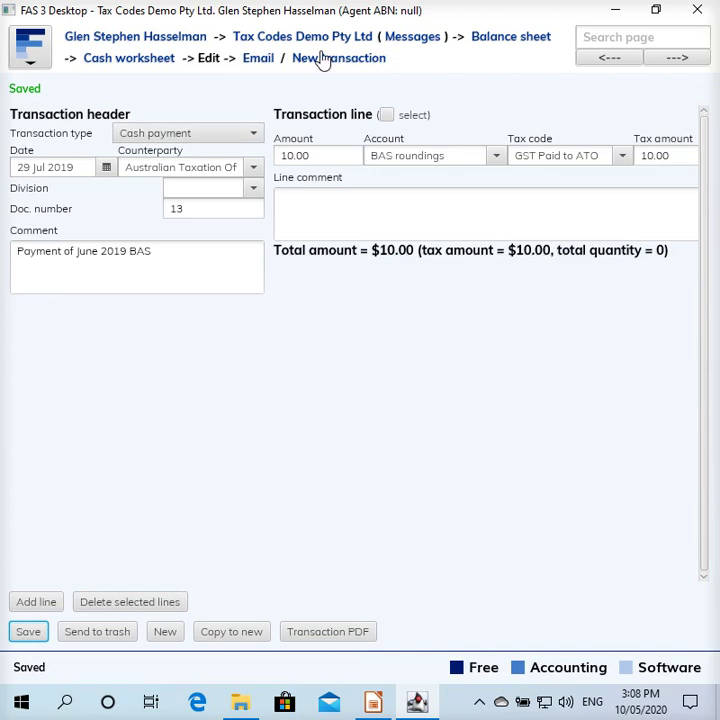
click(527, 42)
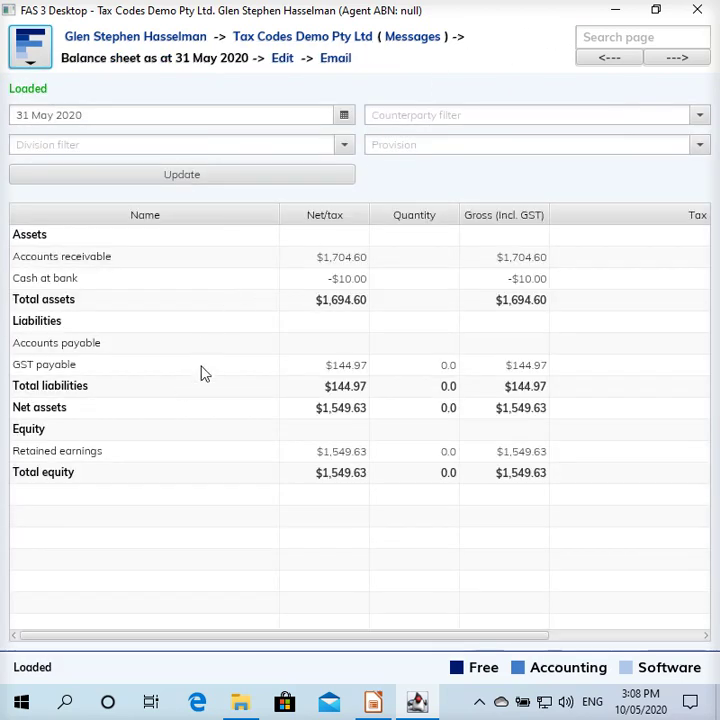
- Update the balance sheet to show figures as at 30 Jun 2019
click(343, 116)
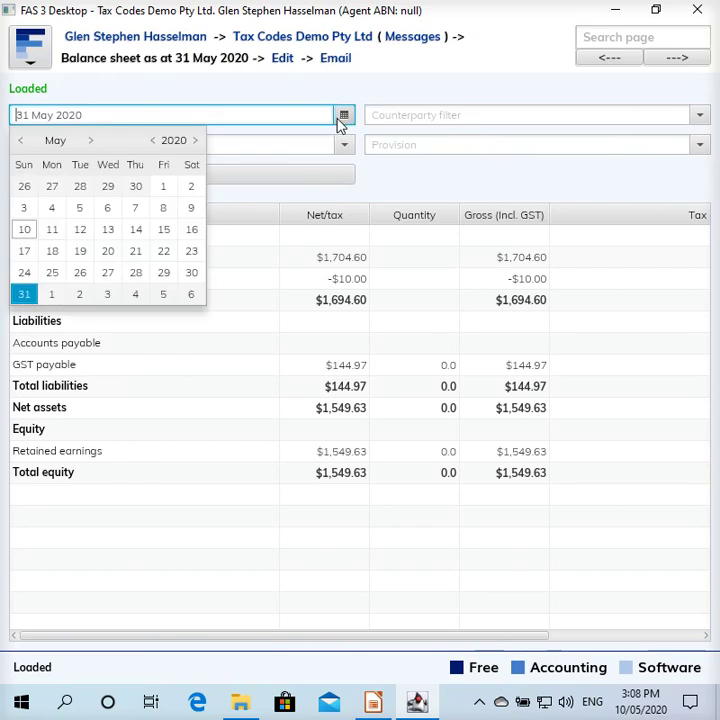
click(152, 140)
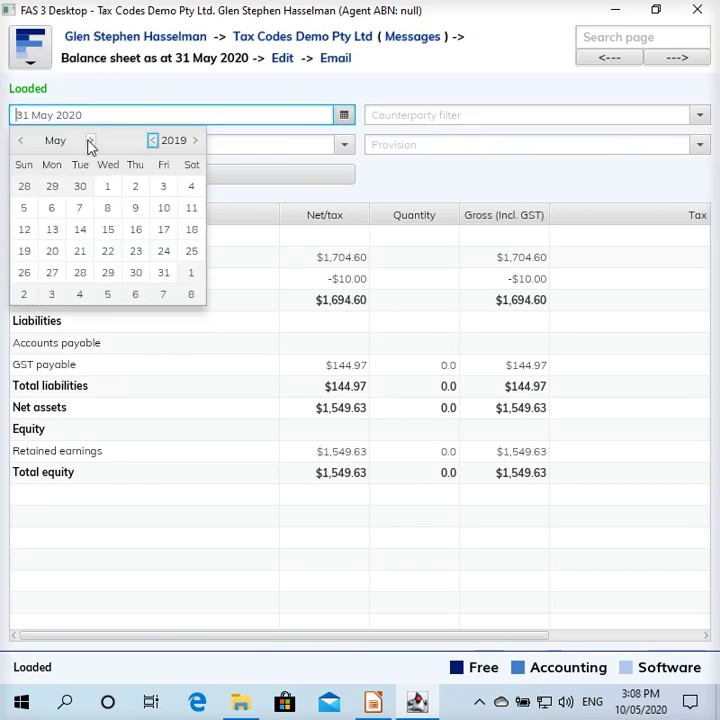
click(90, 141)
click(24, 293)
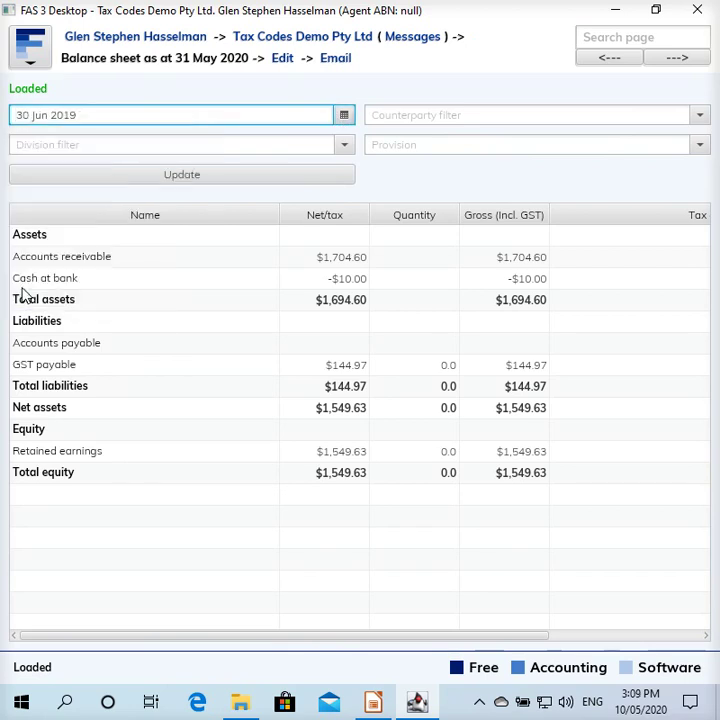
click(320, 180)
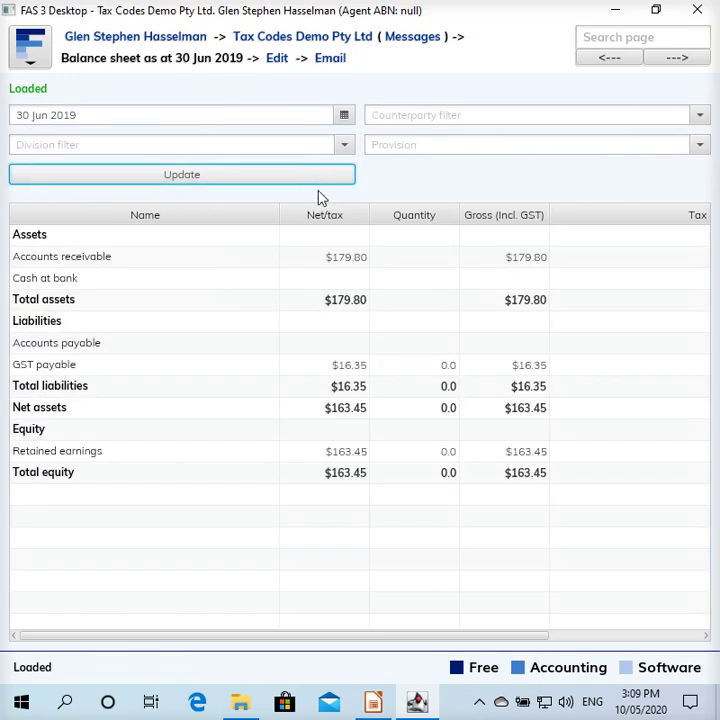
- Open the GST payable transactions from the balance sheet and update the list to 31 Jul 2019
click(346, 368)
double_click(346, 376)
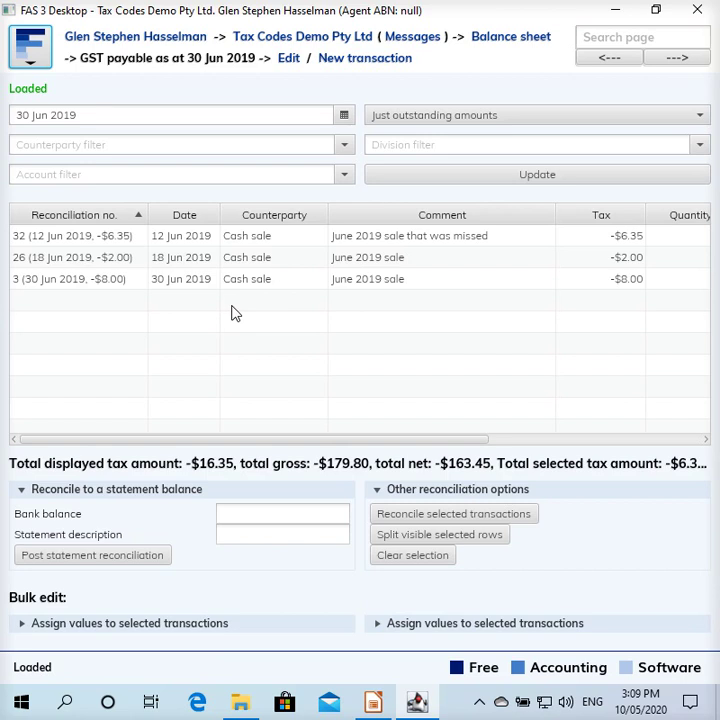
click(344, 116)
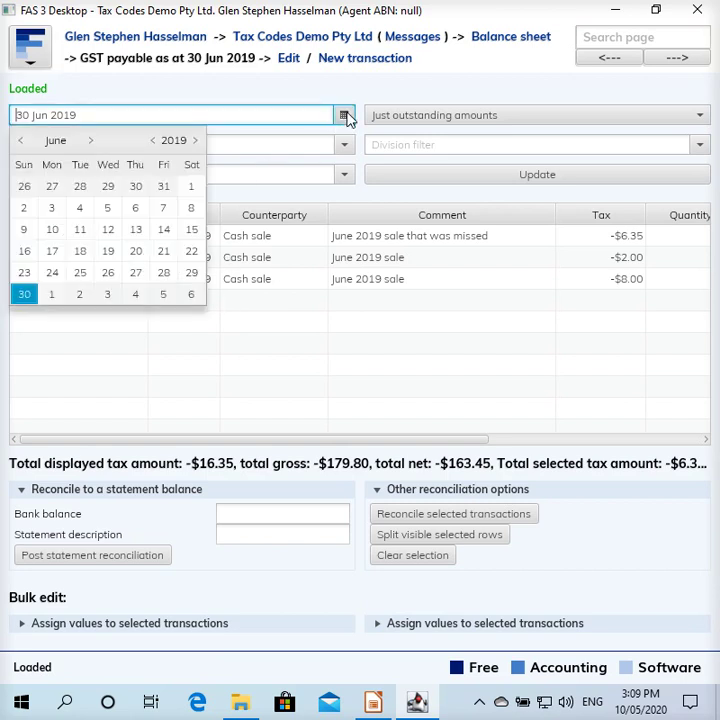
click(90, 140)
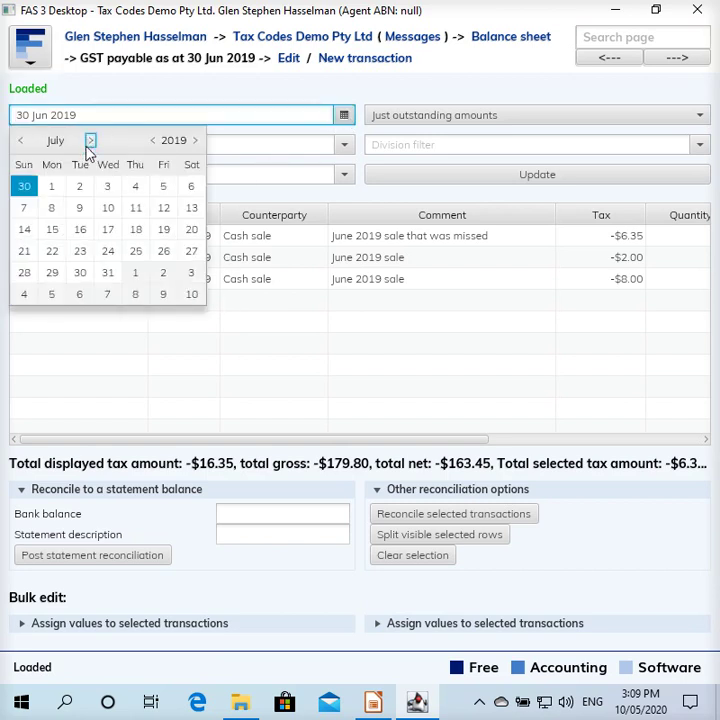
click(106, 272)
click(388, 181)
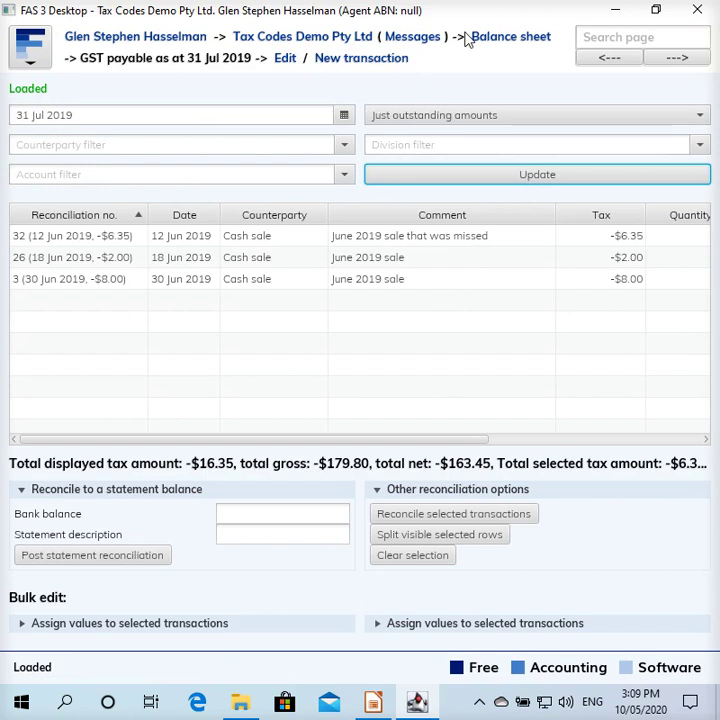
- Return to the balance sheet and open the GST payable transactions as at 31 Jul 2019
click(494, 40)
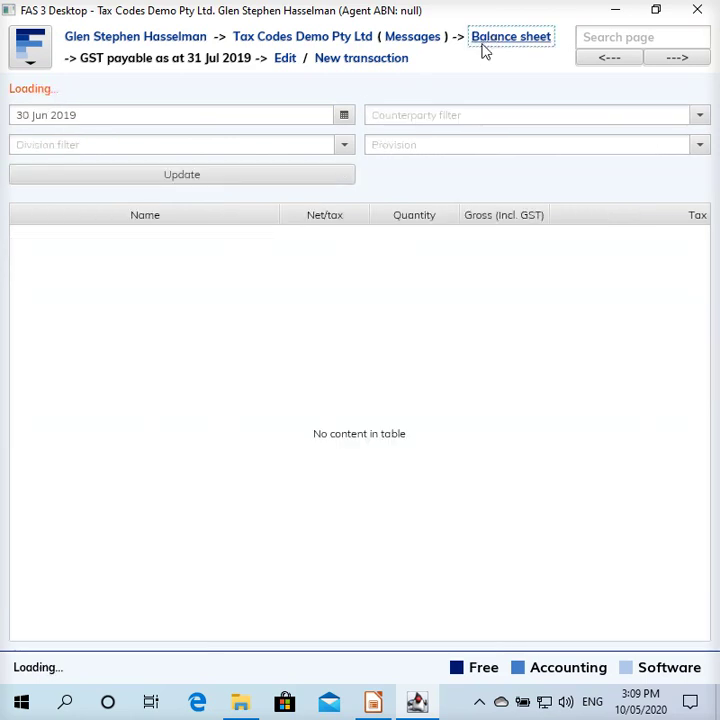
click(135, 364)
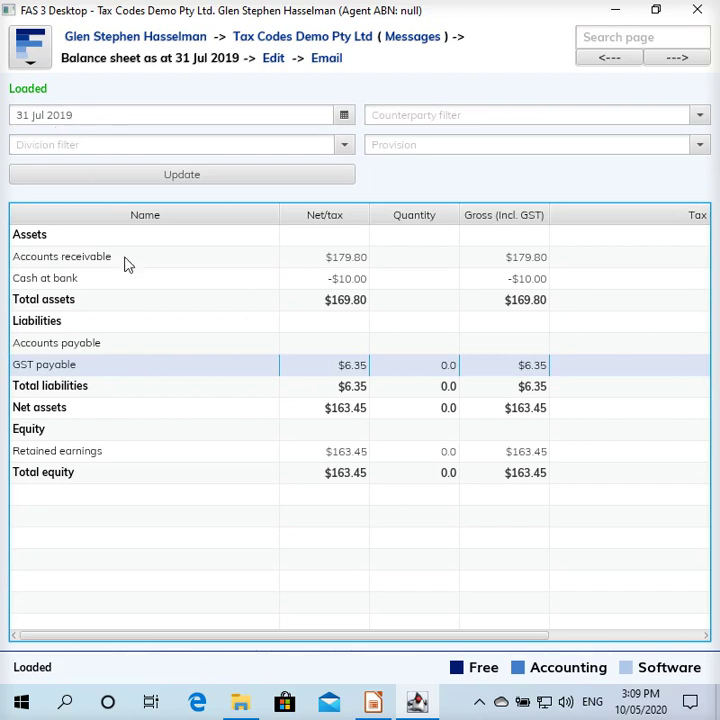
double_click(100, 370)
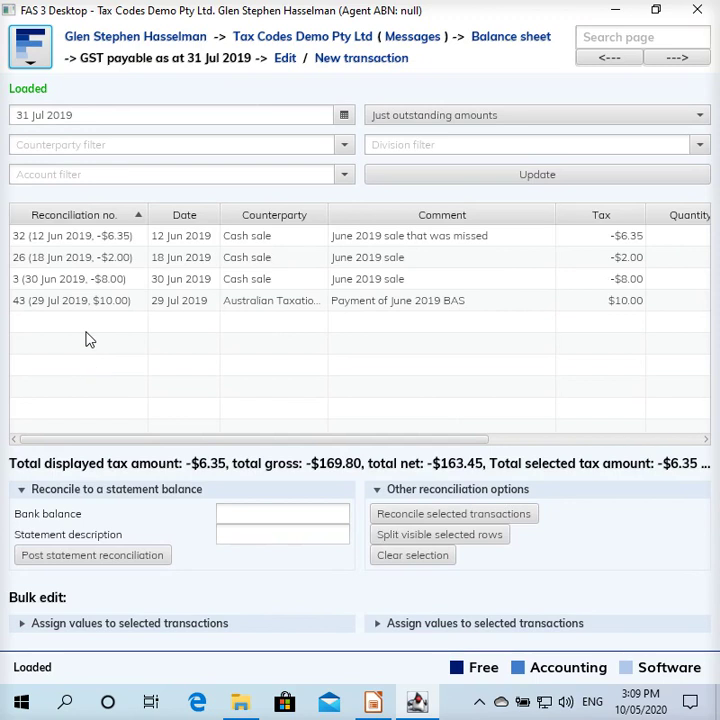
- Reconcile the June 2019 BAS payment against the 18 Jun and 30 Jun 2019 sales, leaving out the missed sale
click(305, 300)
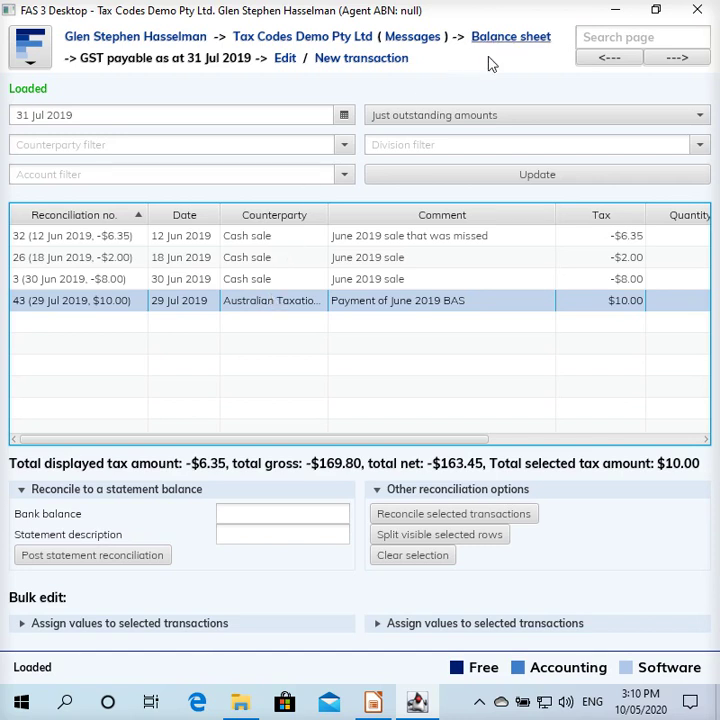
click(428, 262)
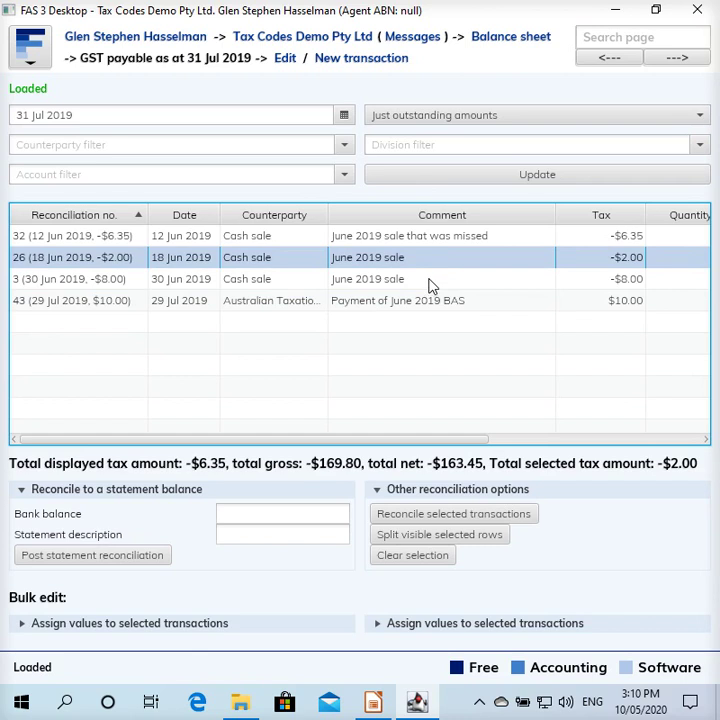
ctrl+click(625, 283)
ctrl+click(620, 301)
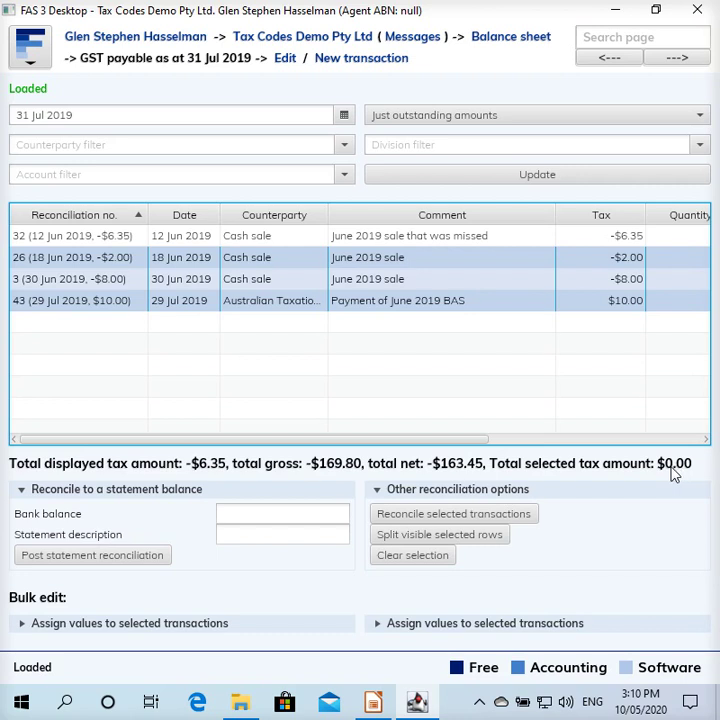
click(478, 514)
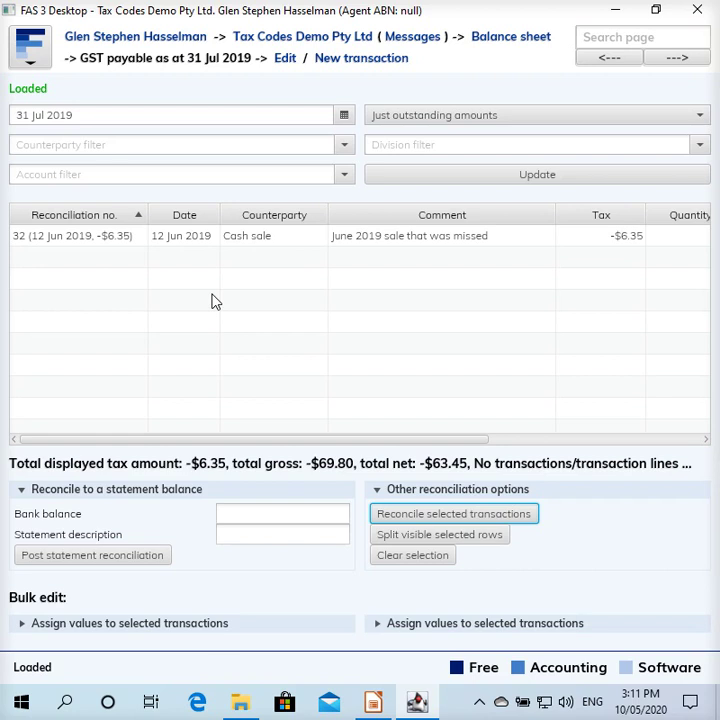
- Update the GST payable list to 30 Jun 2019 to check the outstanding sales before the BAS payment
click(369, 244)
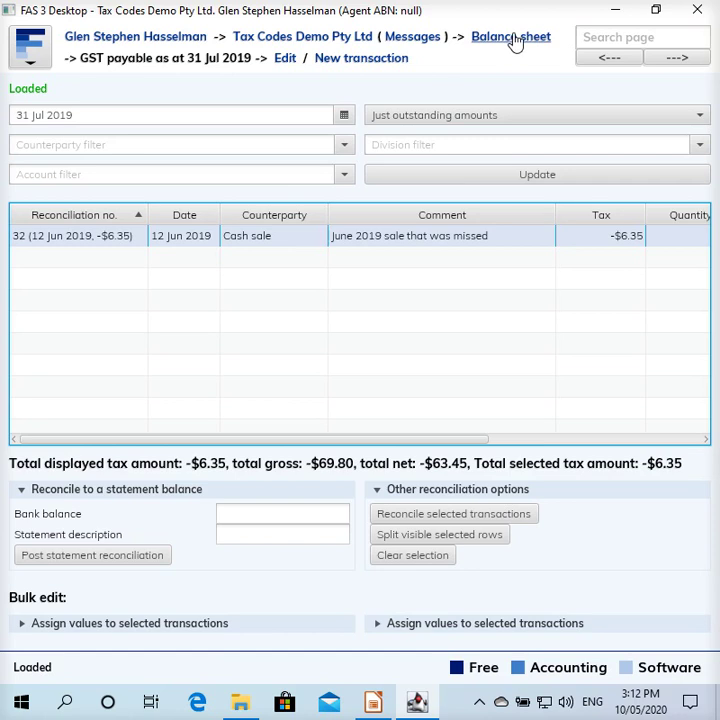
click(344, 115)
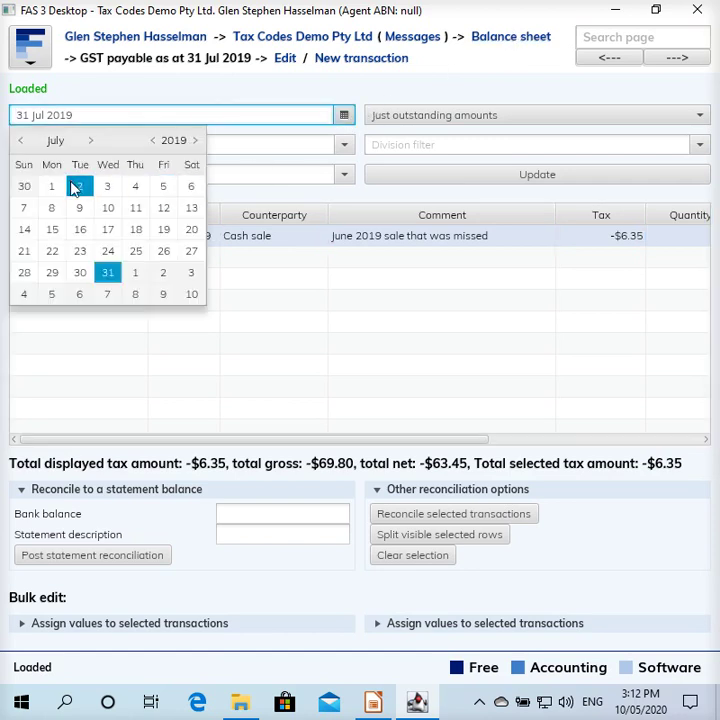
click(20, 186)
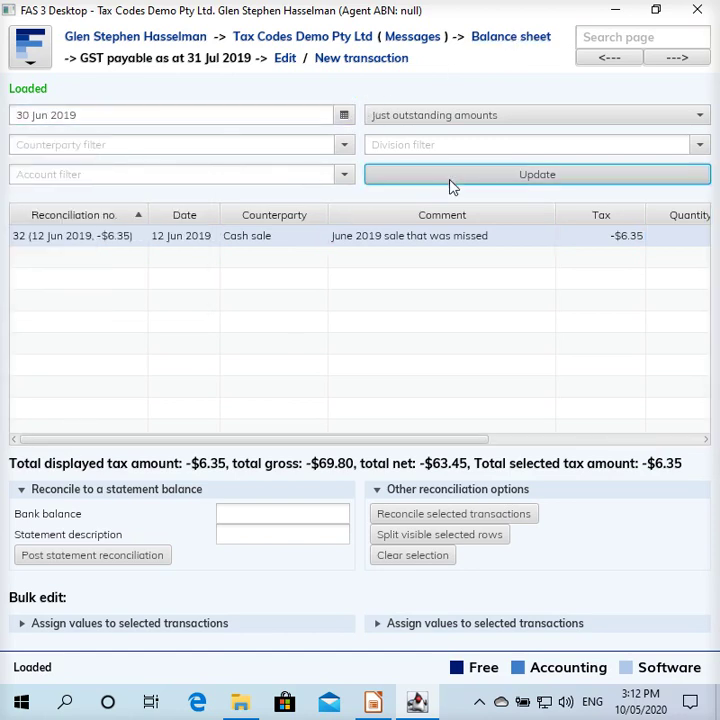
click(450, 182)
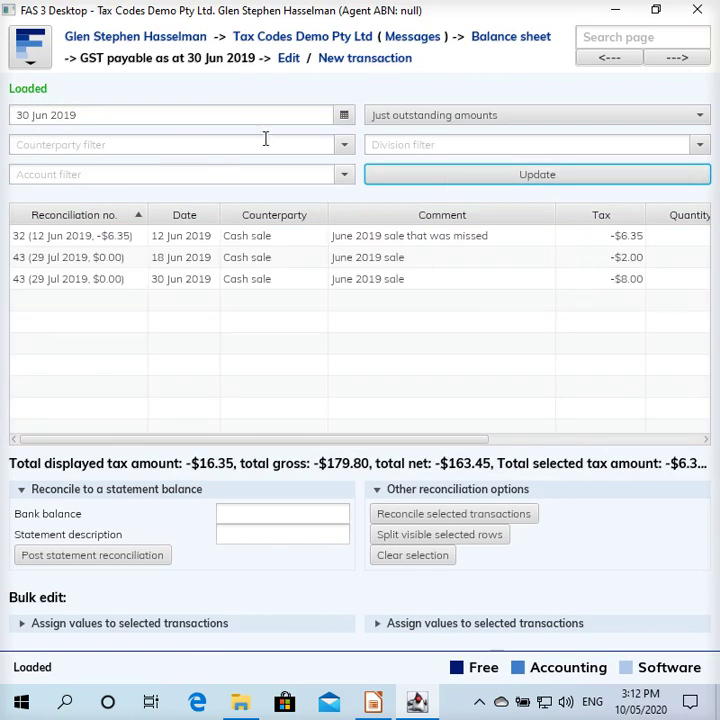
- Set the GST payable list back to 31 Jul 2019, check the missed June sale, and return to the balance sheet
click(342, 117)
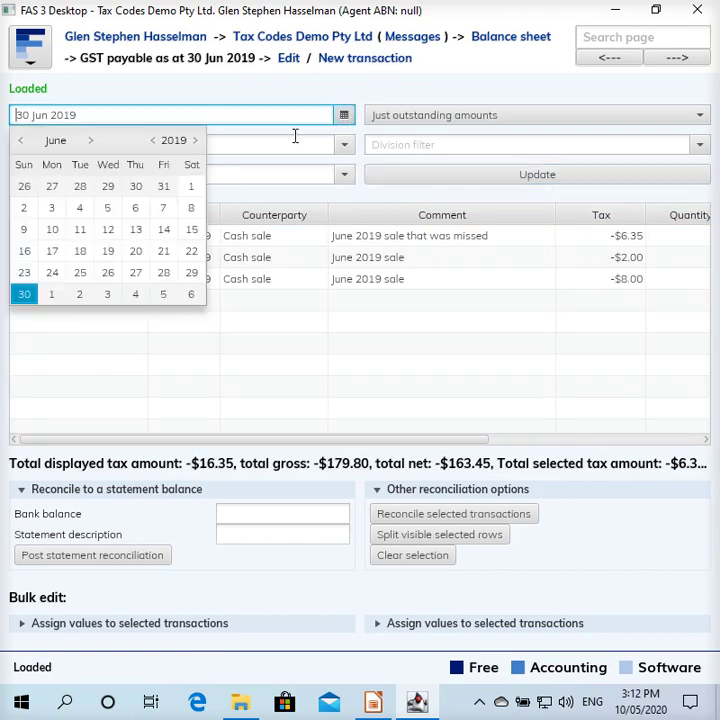
click(91, 141)
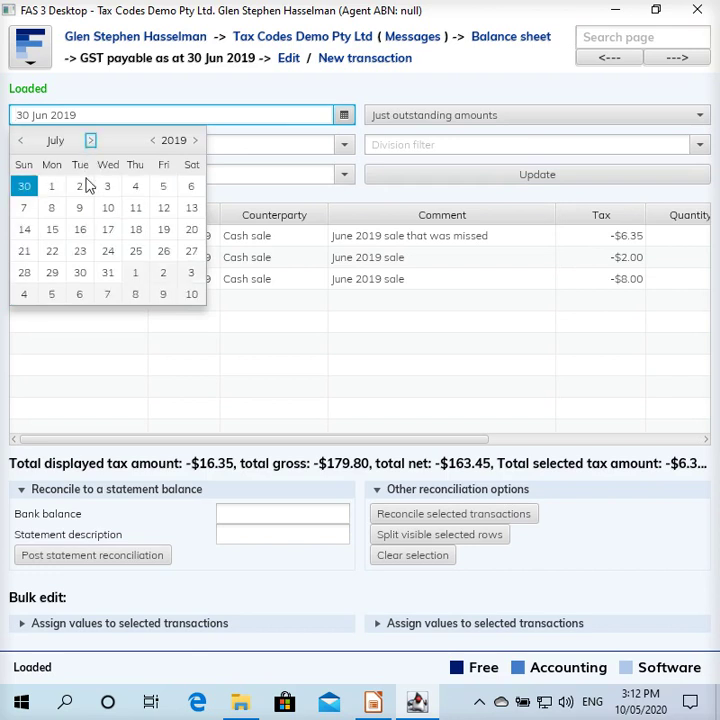
click(108, 272)
click(390, 180)
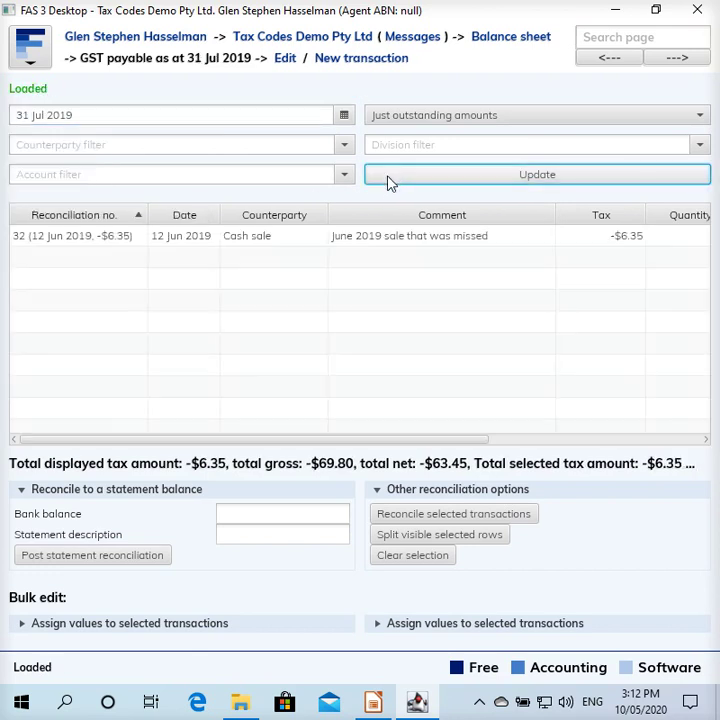
click(466, 242)
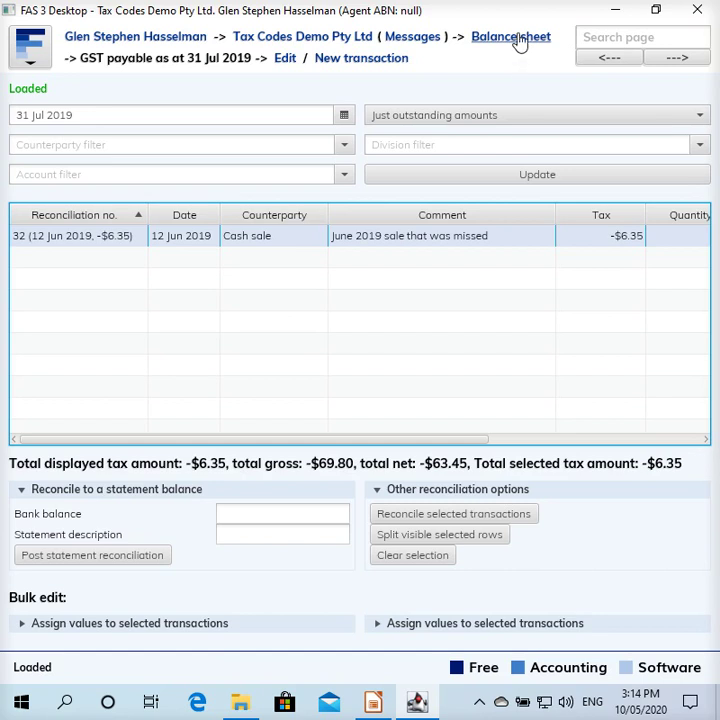
click(516, 45)
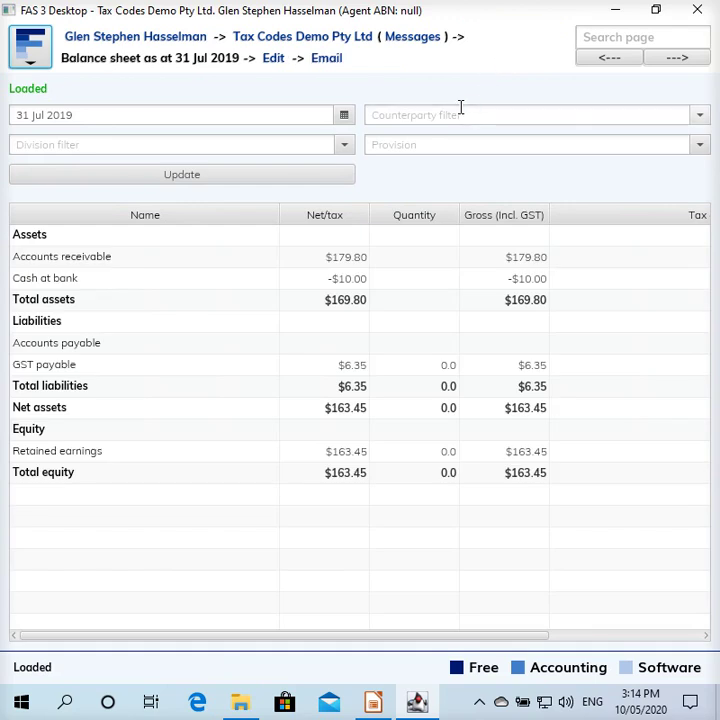
- Switch back from the LibreOffice Impress slide to FAS 3 Desktop and check GST payable on the balance sheet as at 30 Sep 2019
click(419, 703)
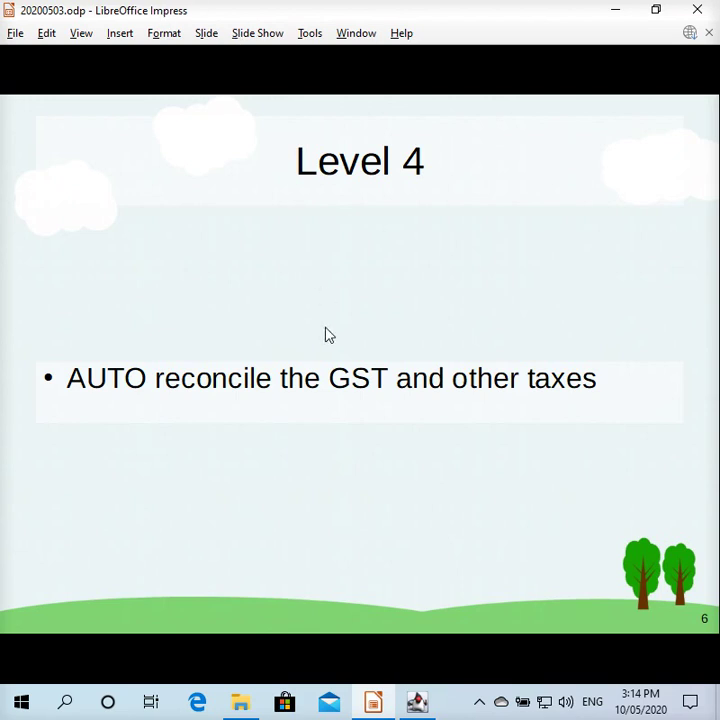
click(421, 692)
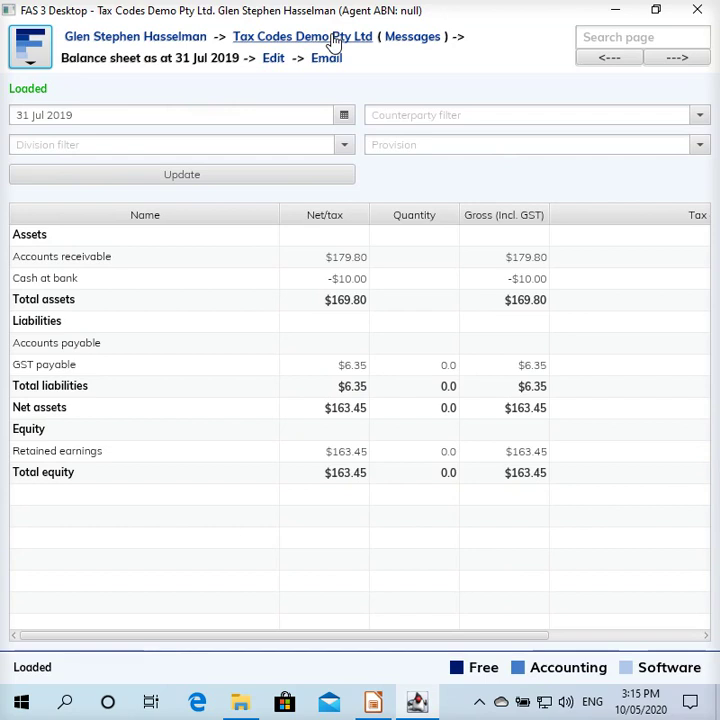
click(345, 116)
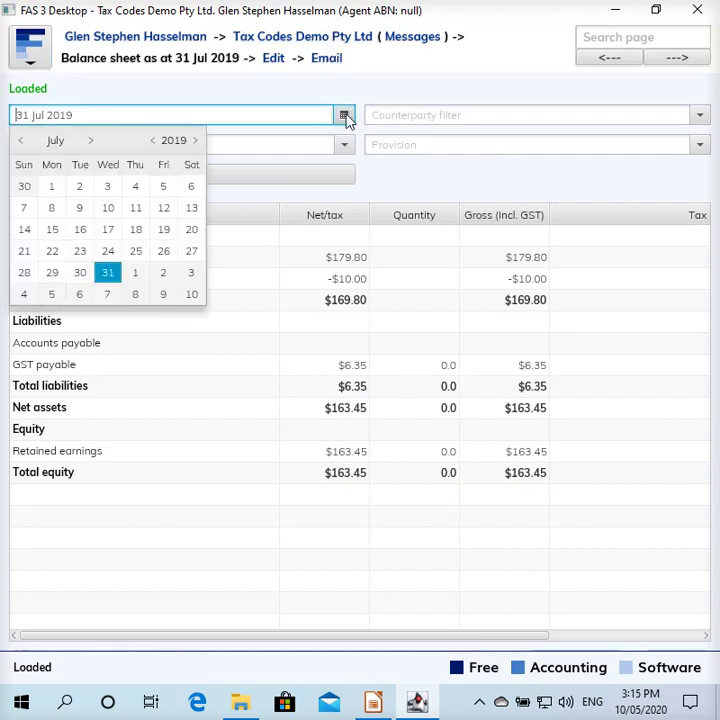
click(91, 141)
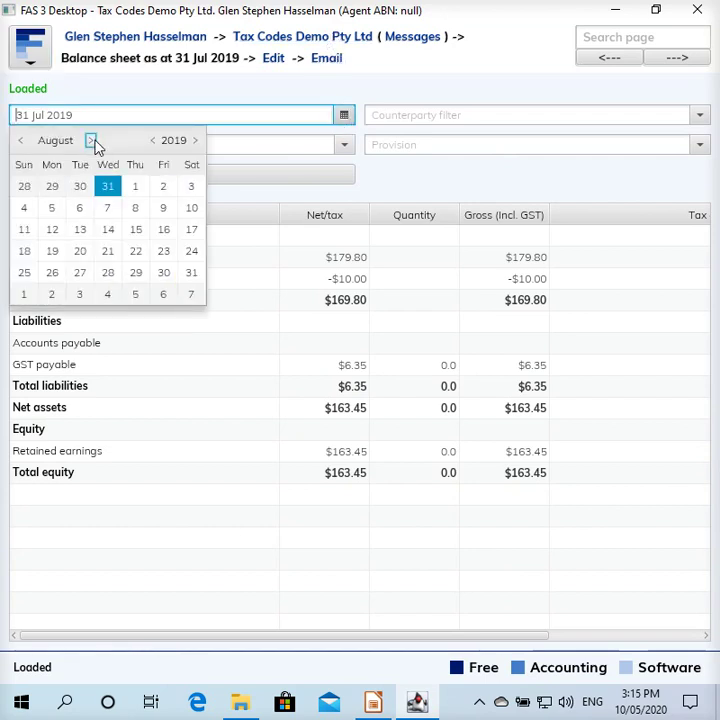
click(91, 141)
click(51, 272)
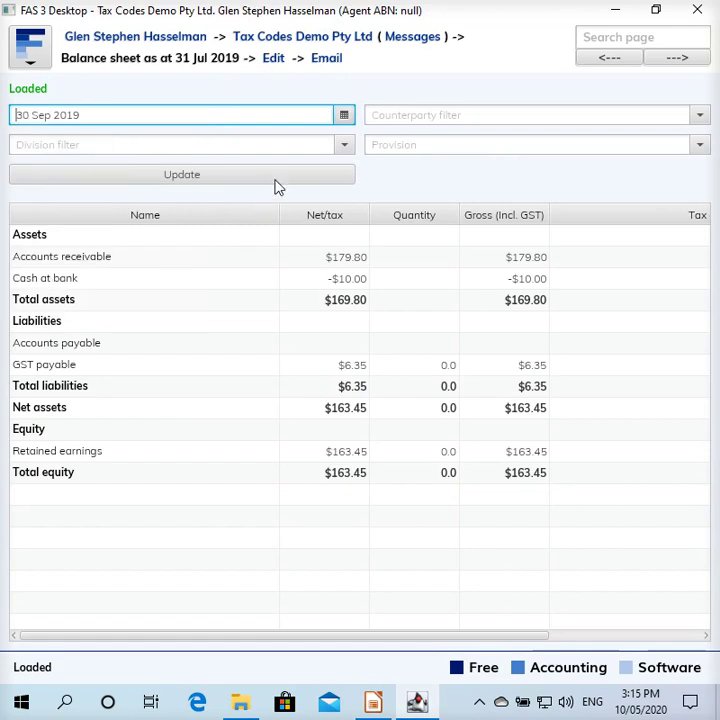
click(272, 180)
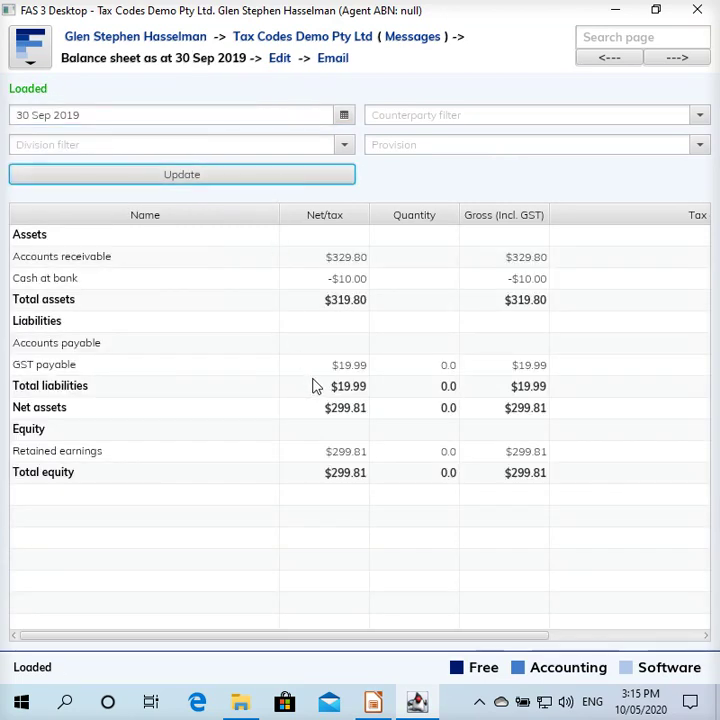
click(129, 367)
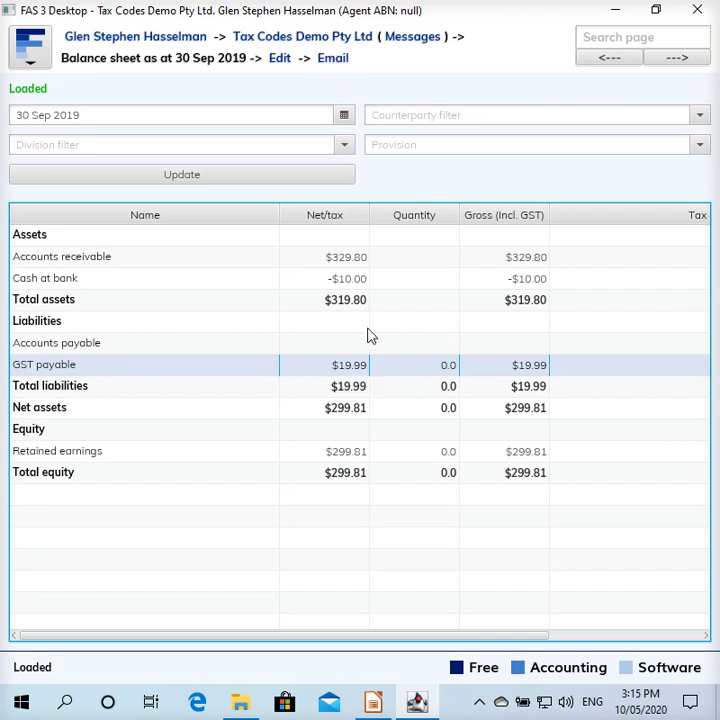
- Open the lodge page of the 01 Jul to 30 Sep 2019 activity statement to check its sales and GST amounts
click(355, 38)
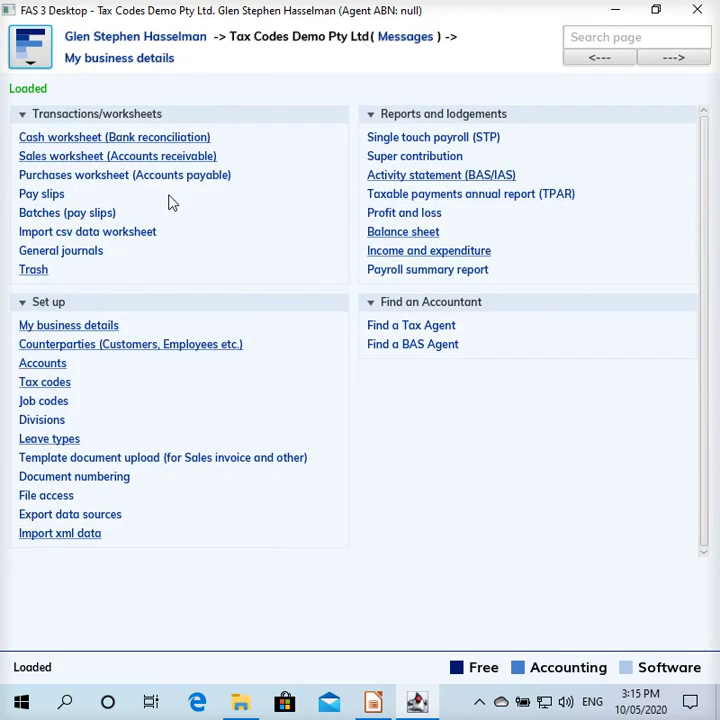
click(400, 176)
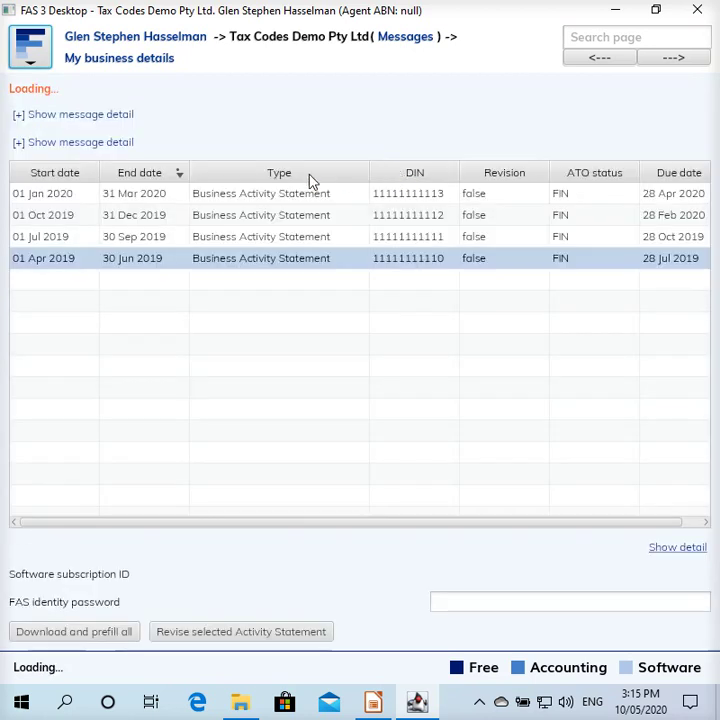
double_click(185, 239)
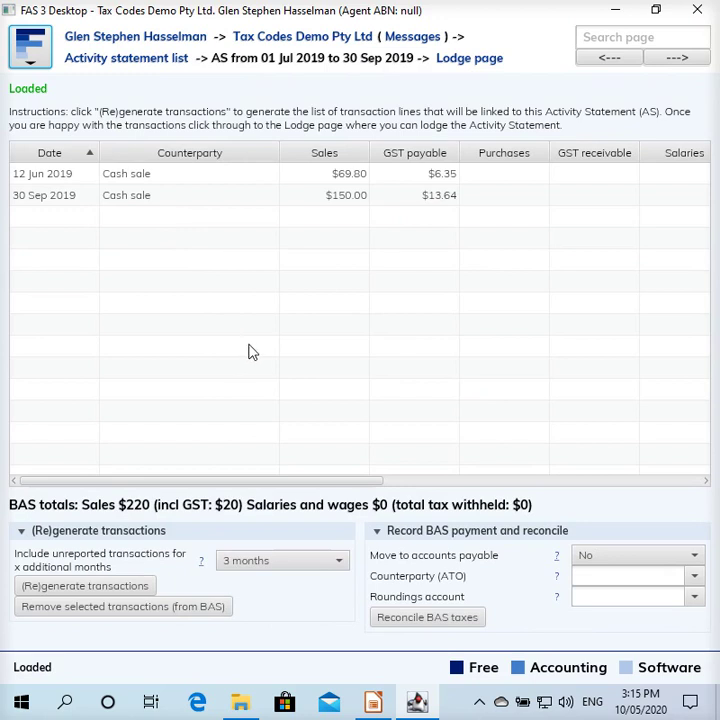
click(490, 62)
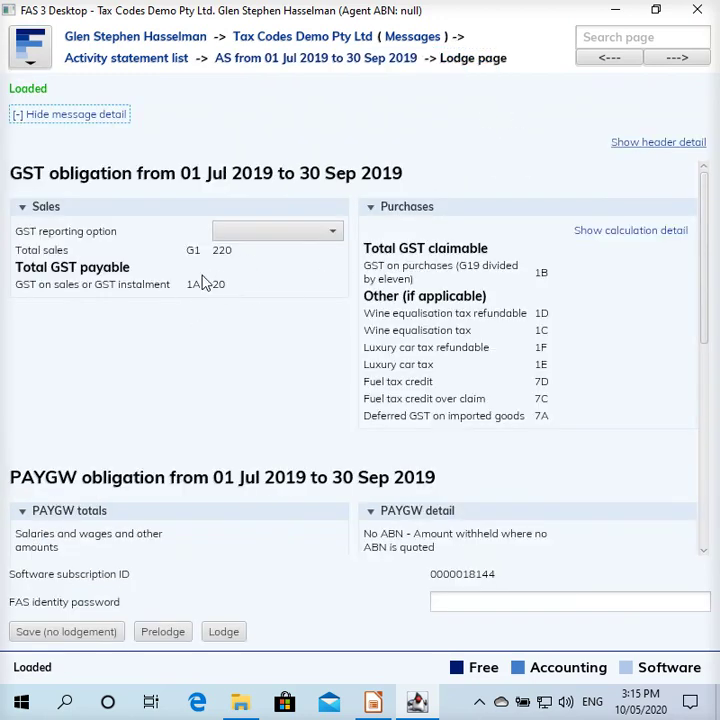
- Open the balance sheet and update it to 30 Sep 2019 to check GST payable against the activity statement
click(313, 45)
click(413, 235)
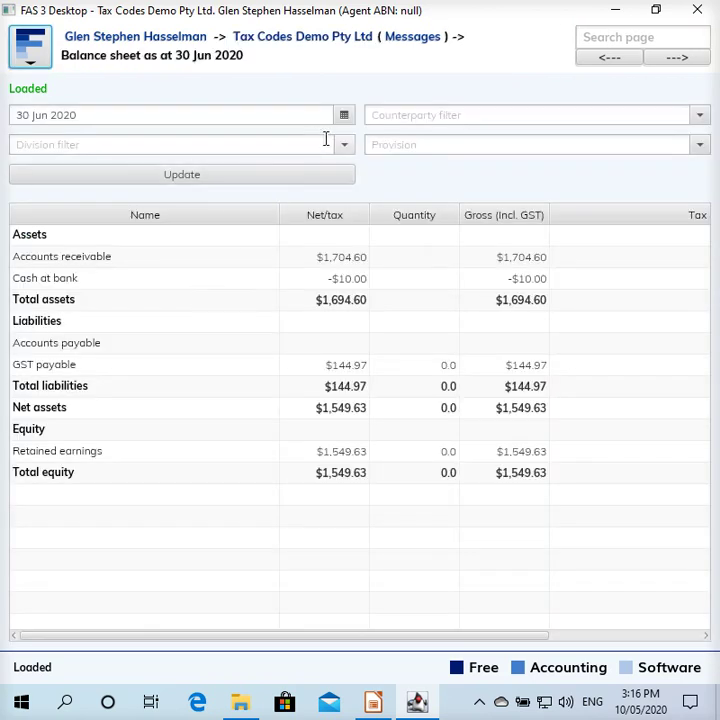
click(343, 115)
click(20, 141)
click(20, 141)
click(20, 141)
click(20, 141)
click(20, 141)
click(20, 141)
click(20, 141)
click(20, 141)
click(20, 141)
click(50, 272)
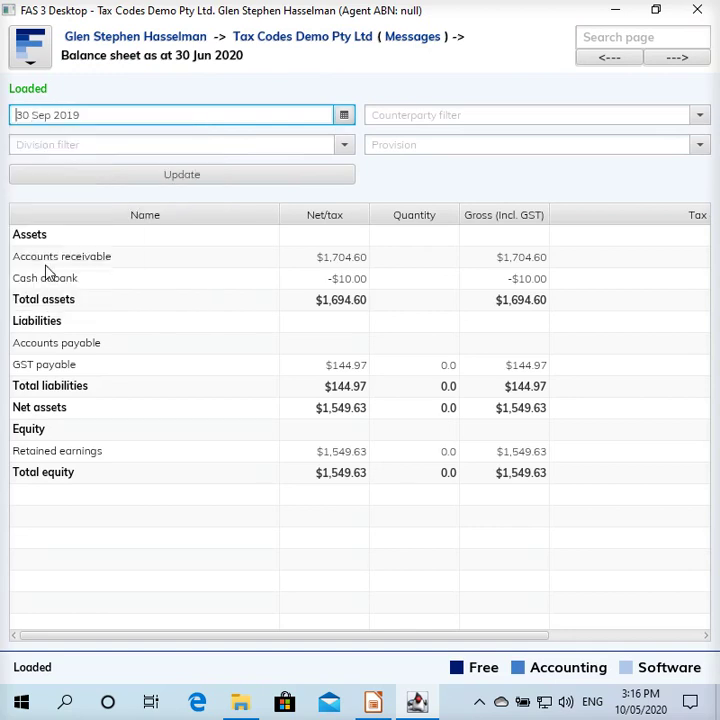
click(104, 180)
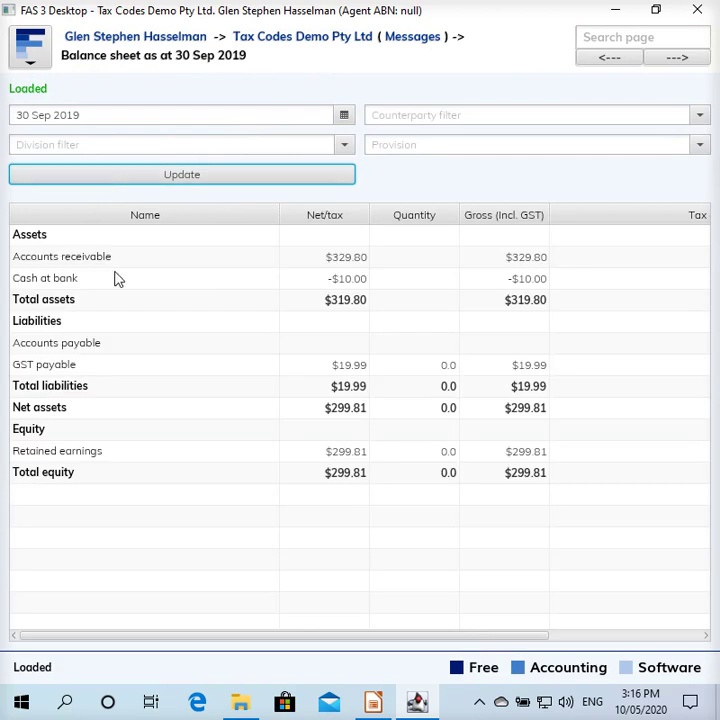
- Open the GST payable list as at 30 Sep 2019 and check the tax on the missed June sale and the September sale
click(96, 372)
double_click(99, 372)
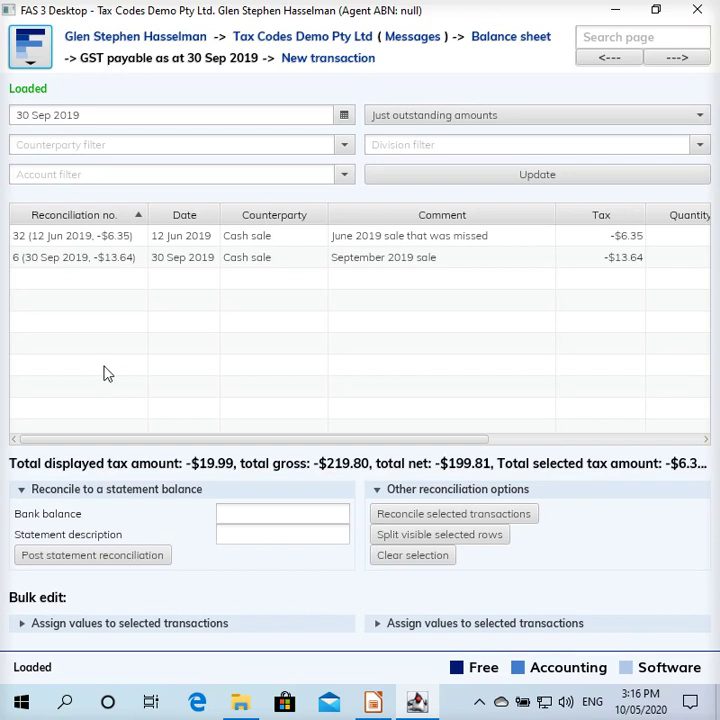
click(611, 238)
click(612, 259)
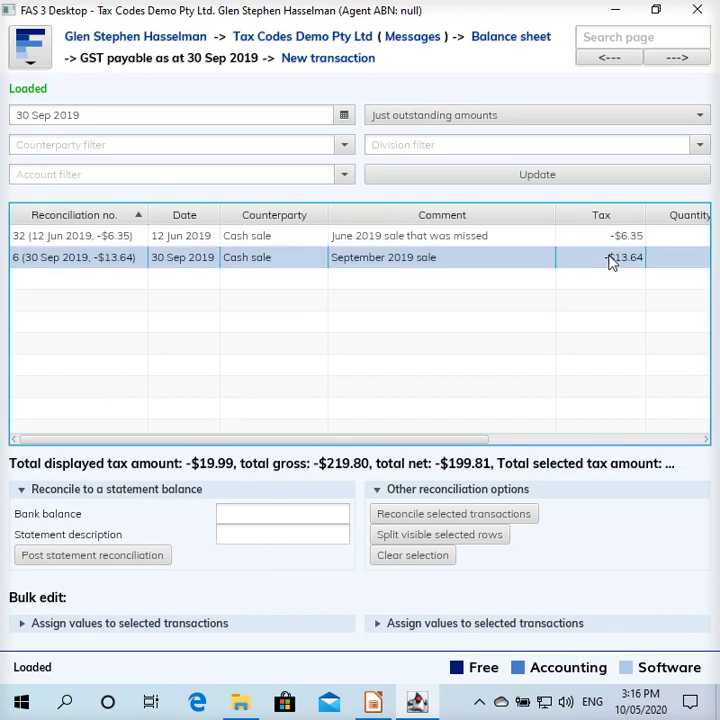
click(616, 241)
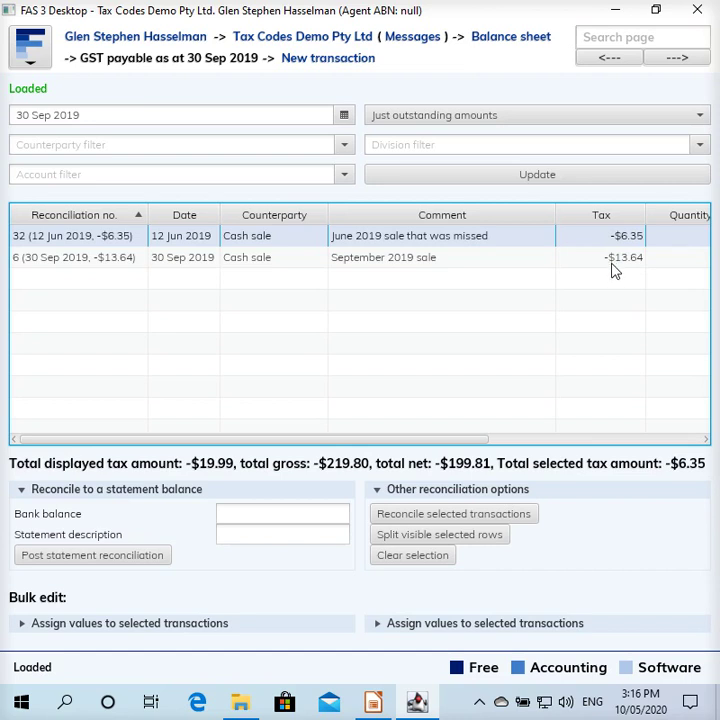
click(611, 262)
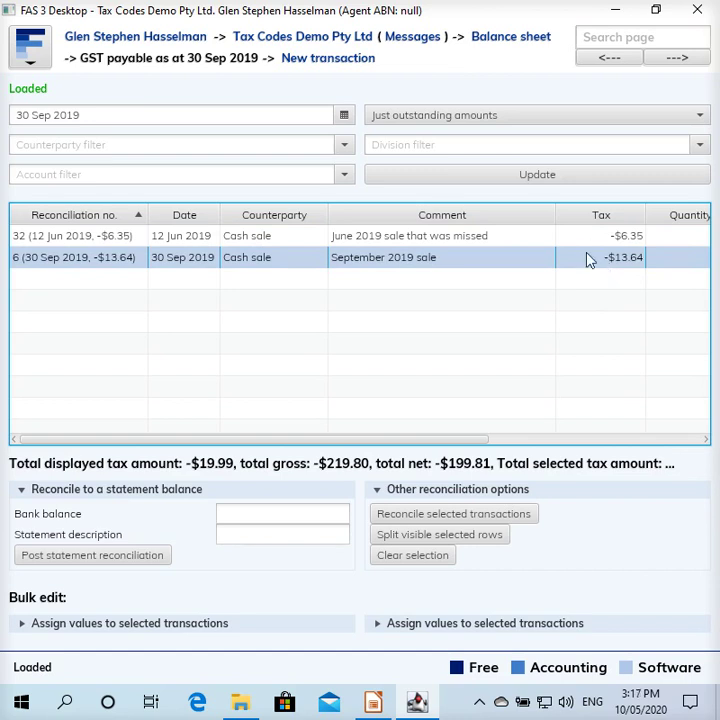
click(519, 237)
click(558, 259)
- Reconcile the BAS taxes of the 01 Jul to 30 Sep 2019 activity statement, with Australian Taxation Office (ATO) as counterparty and BAS roundings as roundings account
click(293, 44)
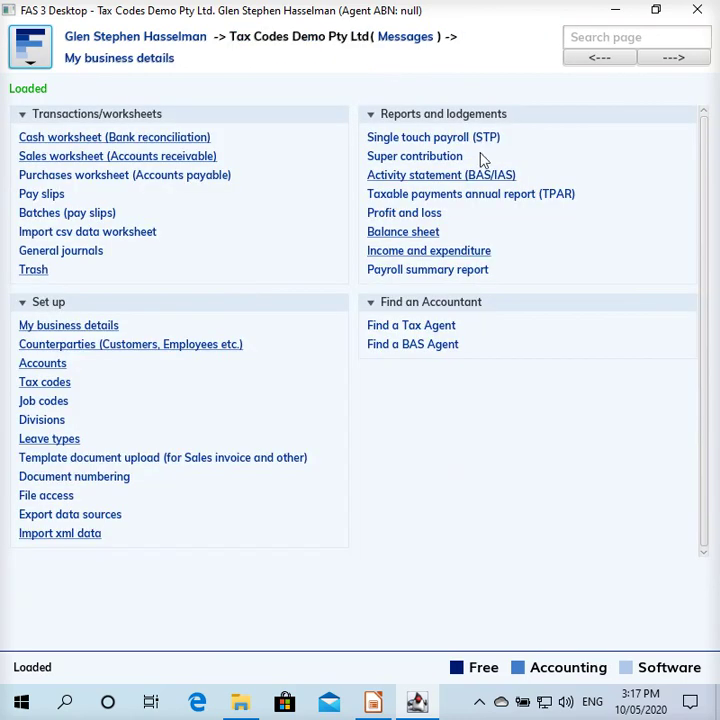
click(452, 180)
double_click(289, 236)
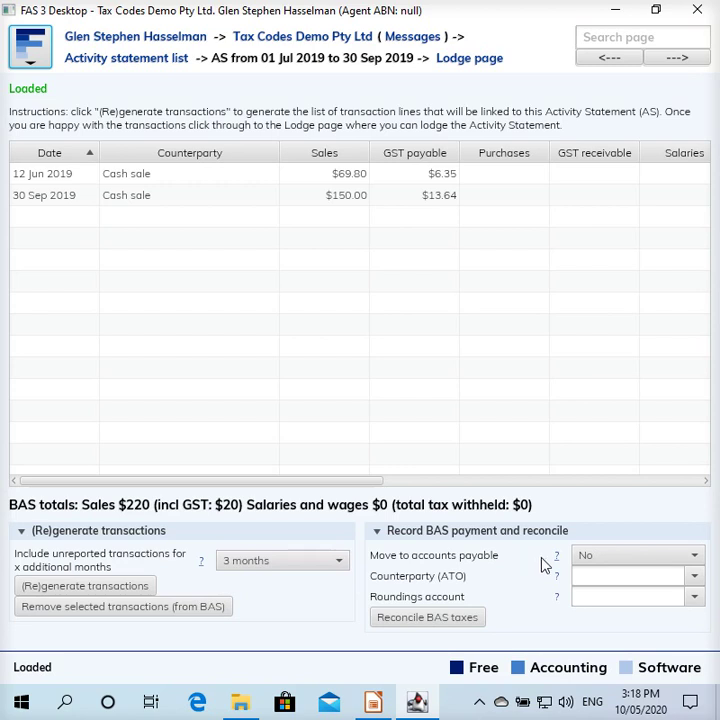
click(588, 578)
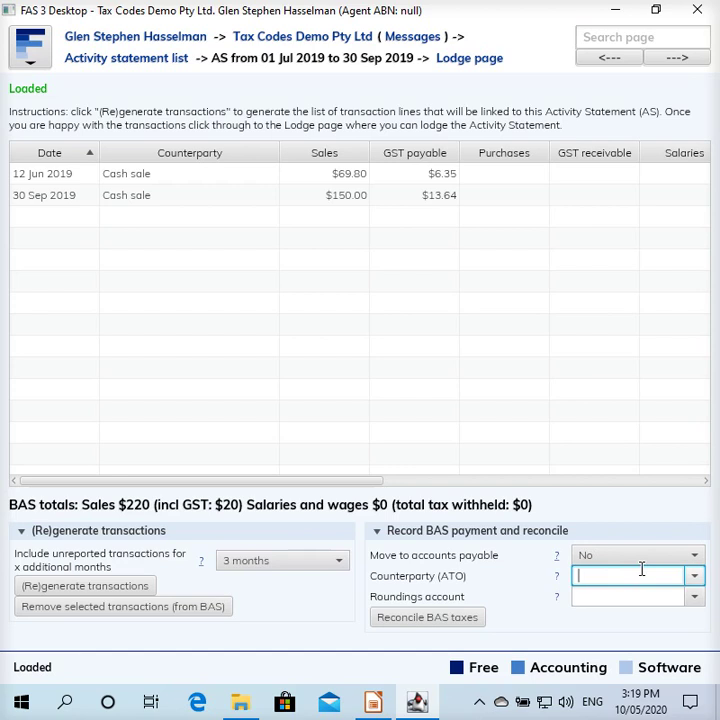
text(ato)
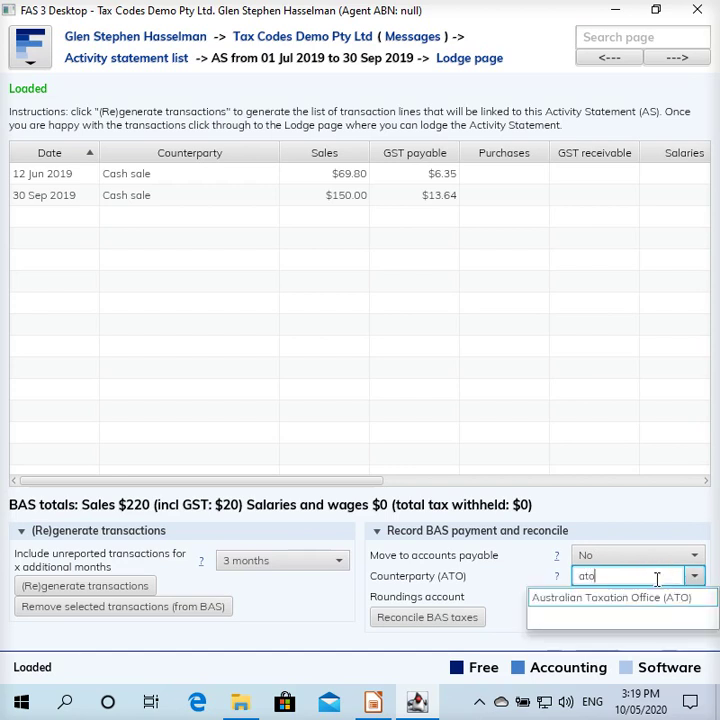
click(646, 598)
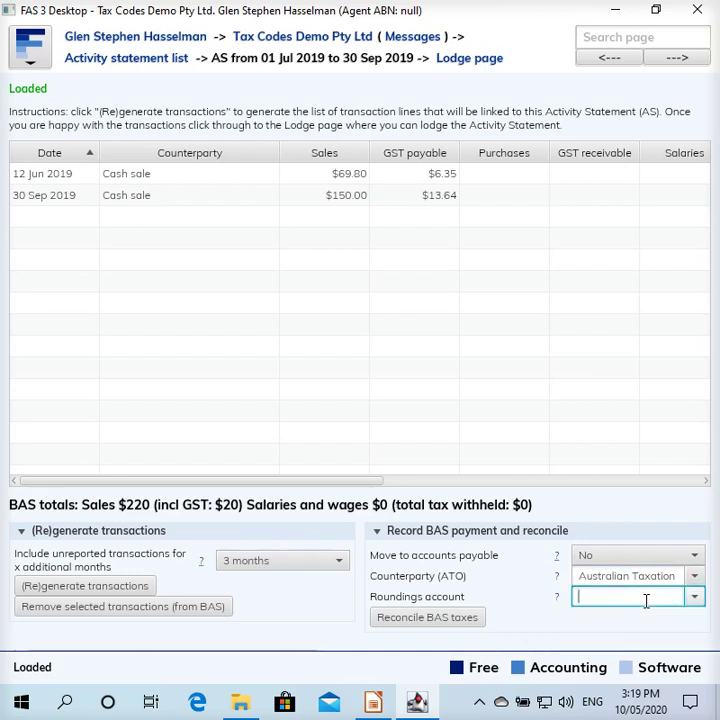
text(roun)
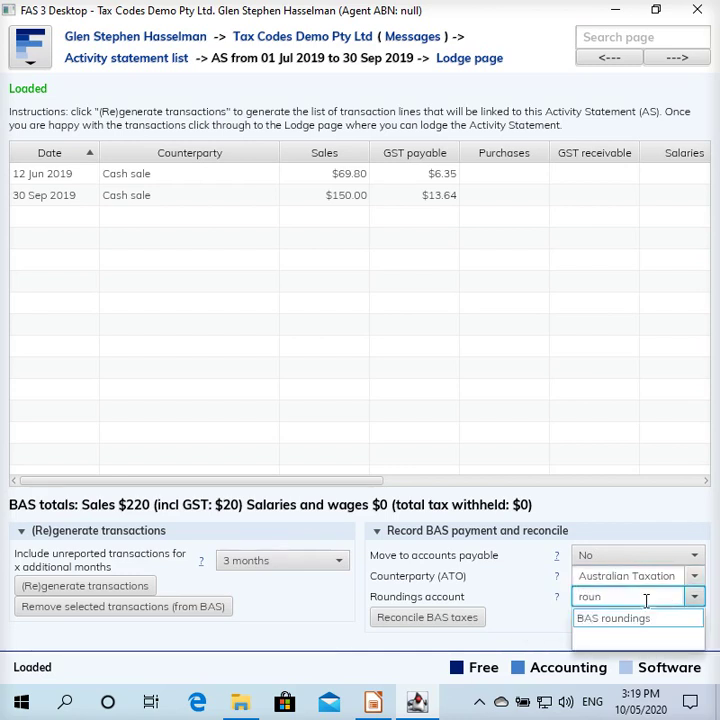
click(634, 618)
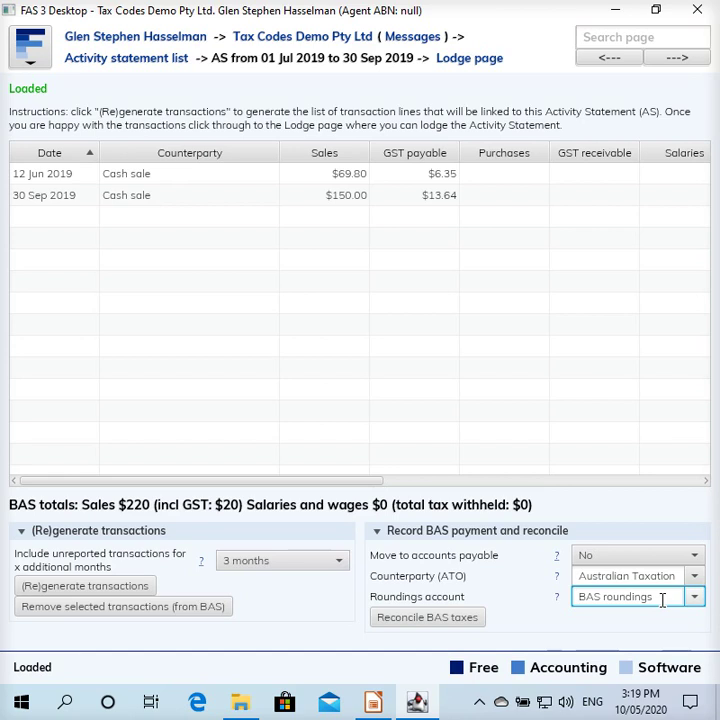
click(463, 617)
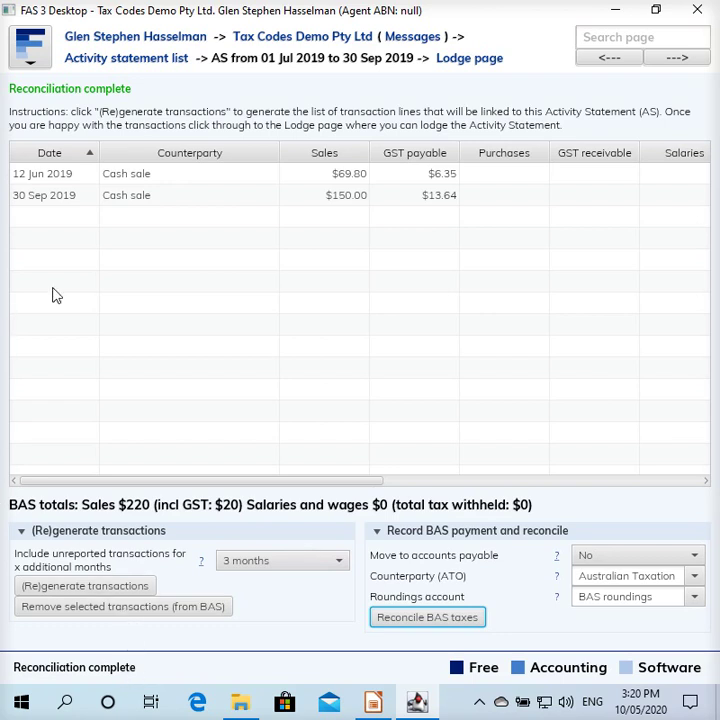
- Return to the balance sheet and update it to 30 Sep 2019 to check GST payable after the reconciliation
click(347, 40)
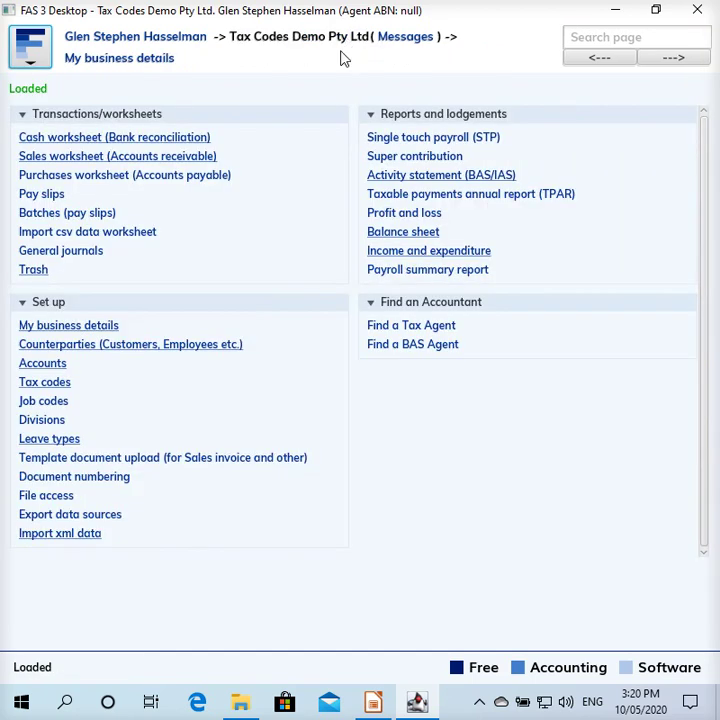
click(403, 232)
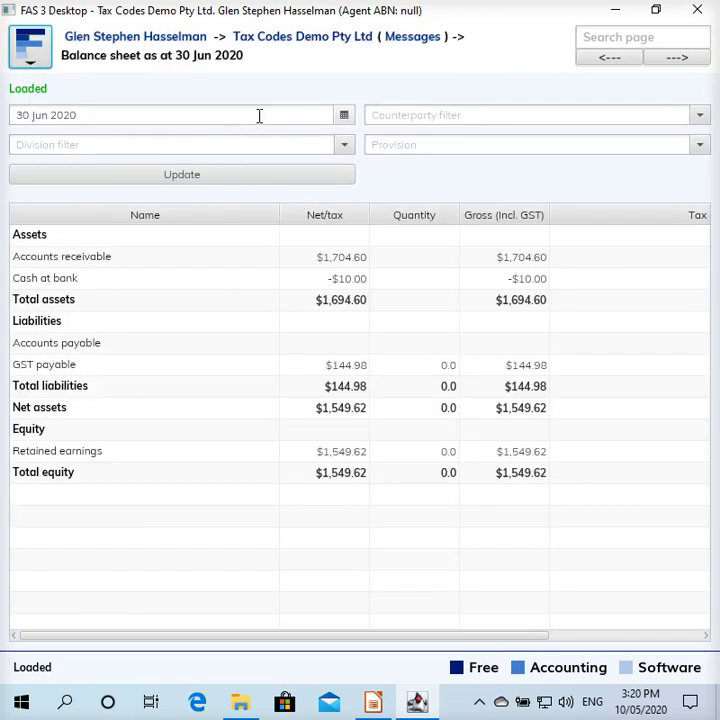
click(343, 115)
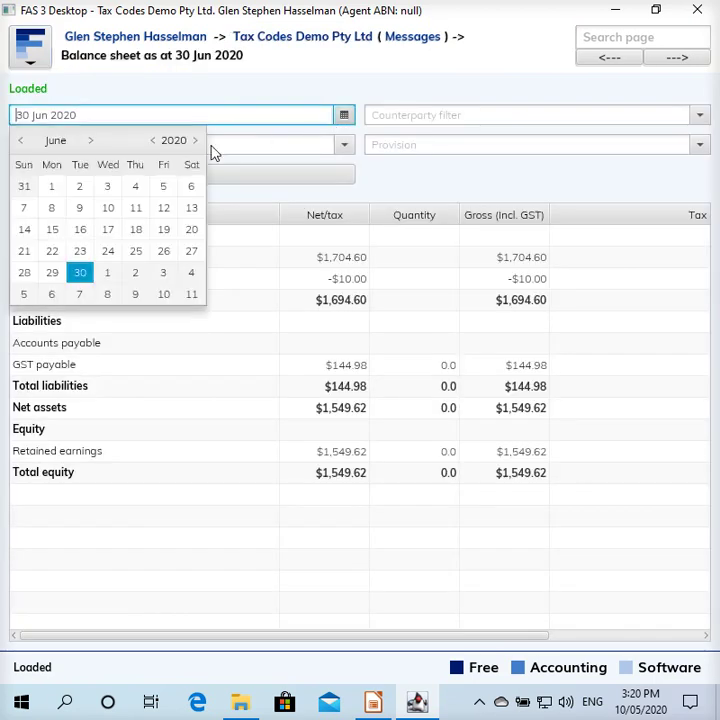
click(20, 140)
click(20, 140)
click(20, 140)
click(20, 140)
click(20, 140)
click(20, 141)
click(20, 141)
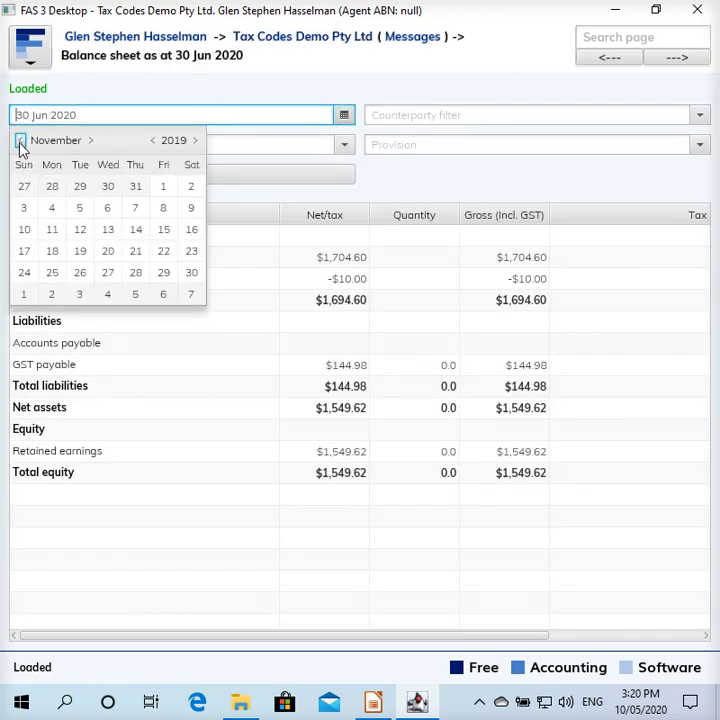
click(20, 141)
click(20, 140)
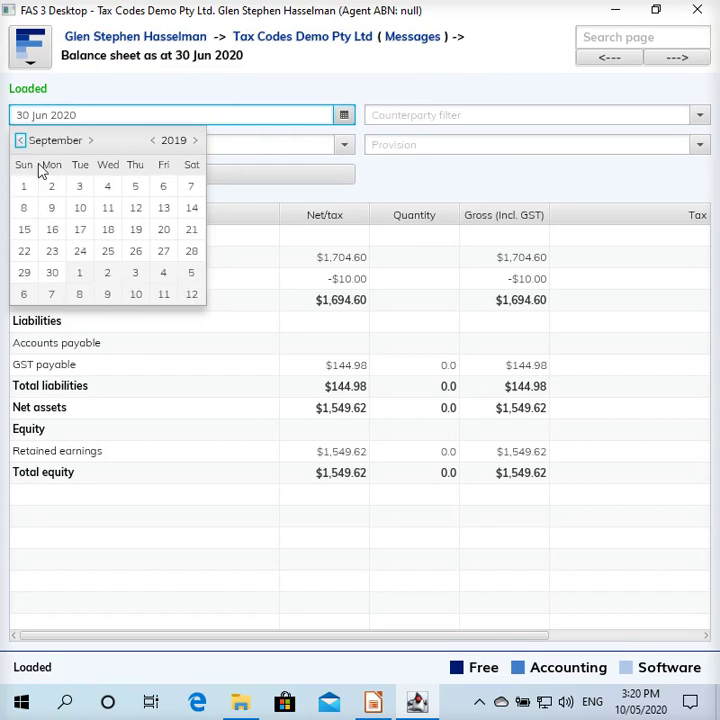
click(51, 272)
click(157, 178)
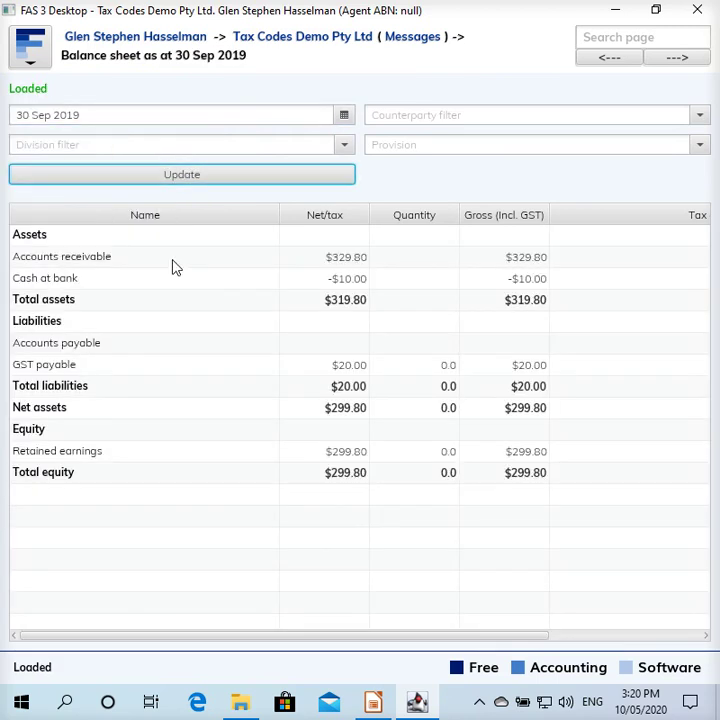
- Open the GST payable list as at 30 Sep 2019 and update it to include 1 month of reconciled transactions
double_click(356, 373)
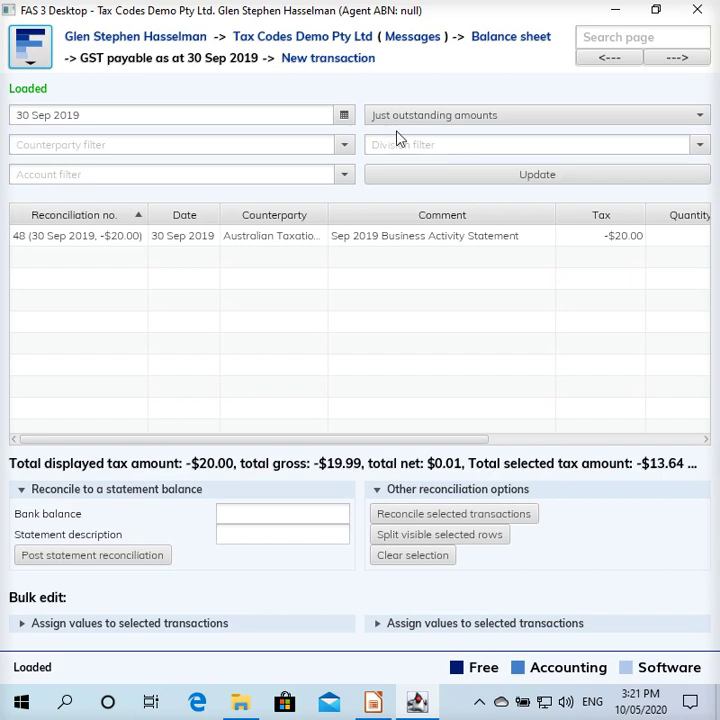
click(372, 115)
click(407, 157)
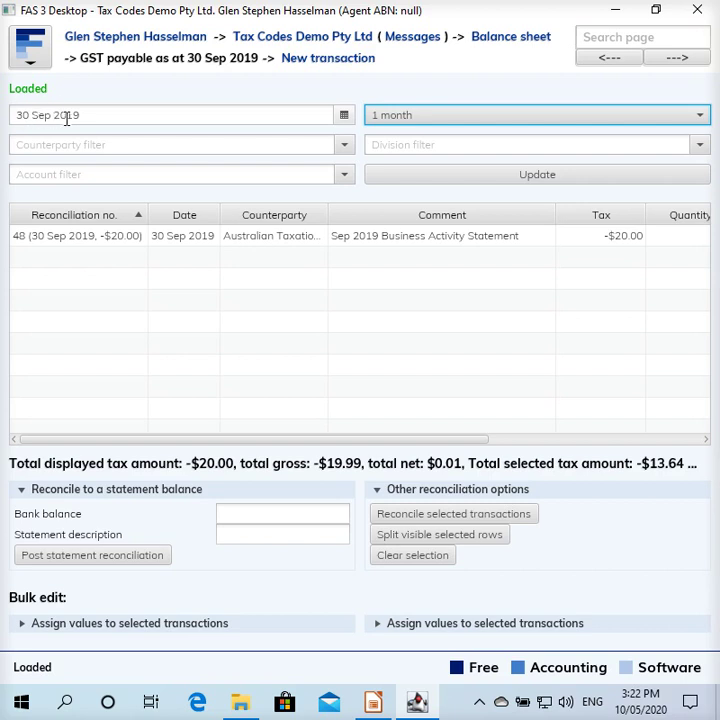
click(395, 122)
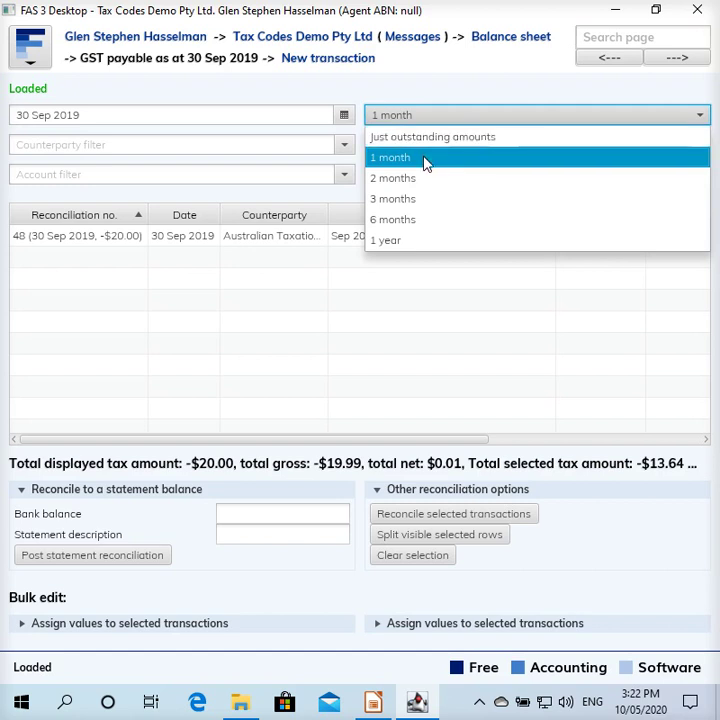
click(424, 160)
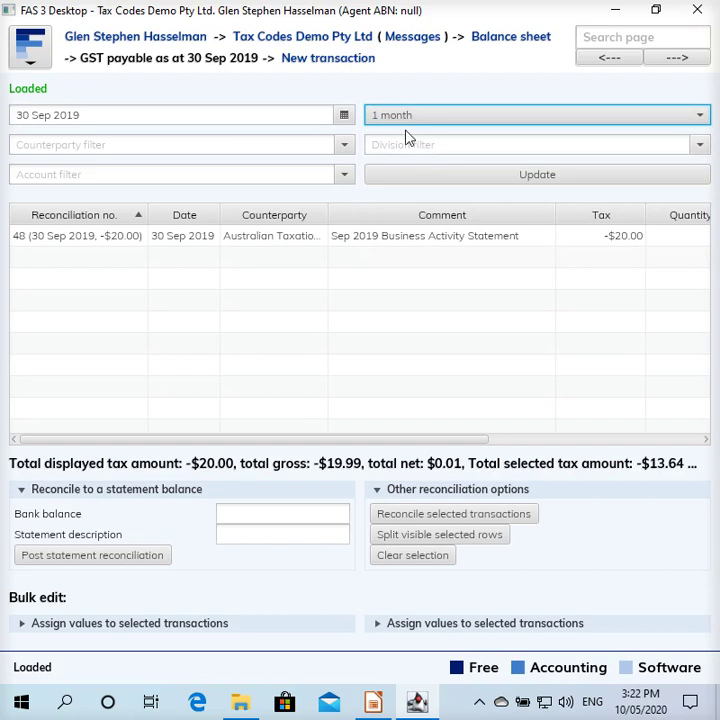
click(414, 180)
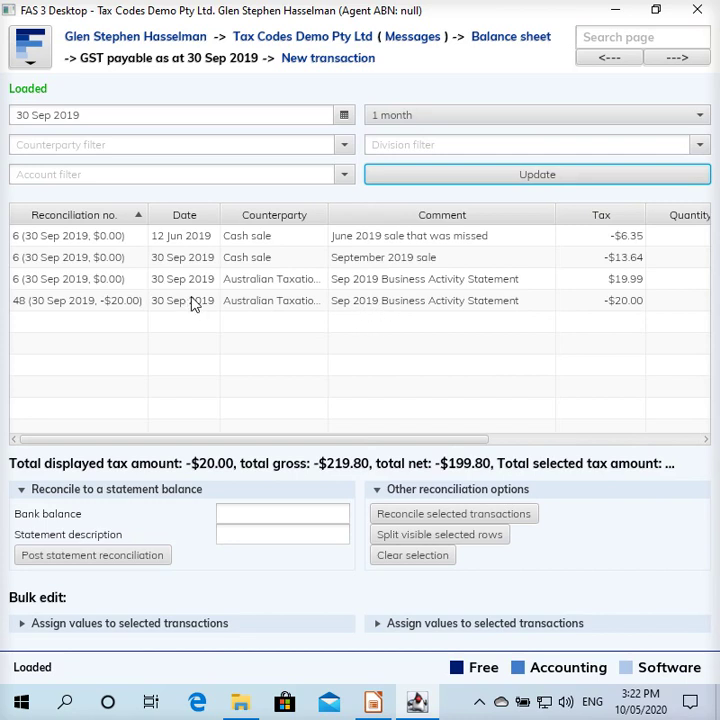
- Compare the reconciliation numbers and tax amounts of the two cash sales and the two Sep 2019 Business Activity Statement lines
key(Tab)
click(445, 258)
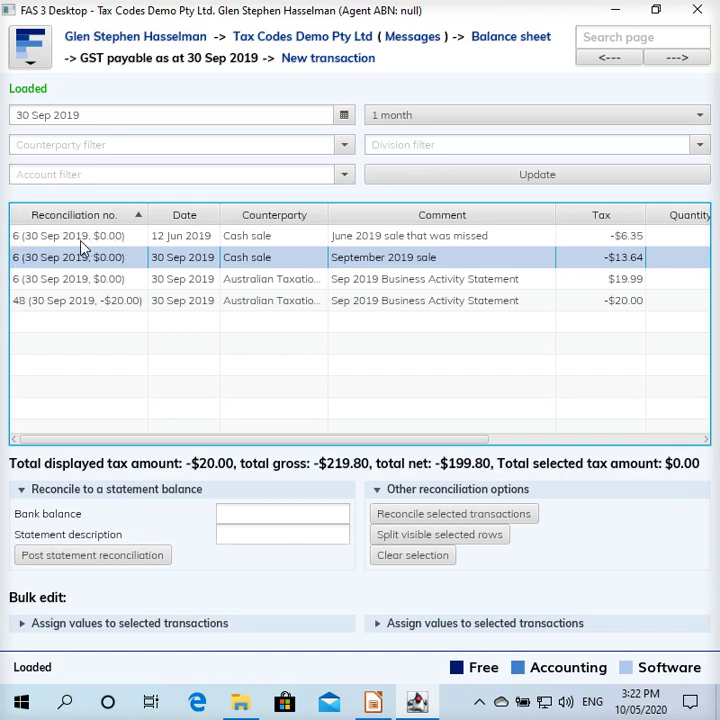
click(62, 283)
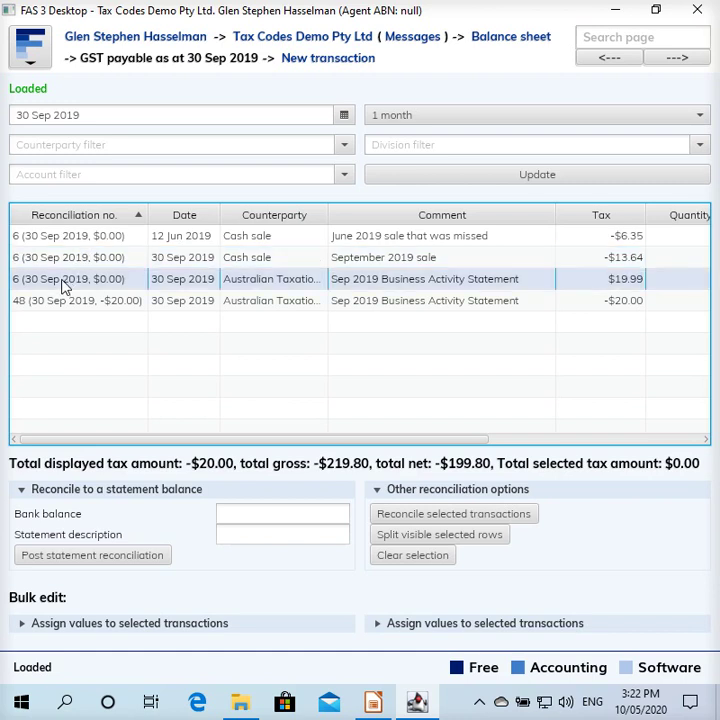
click(72, 257)
click(74, 240)
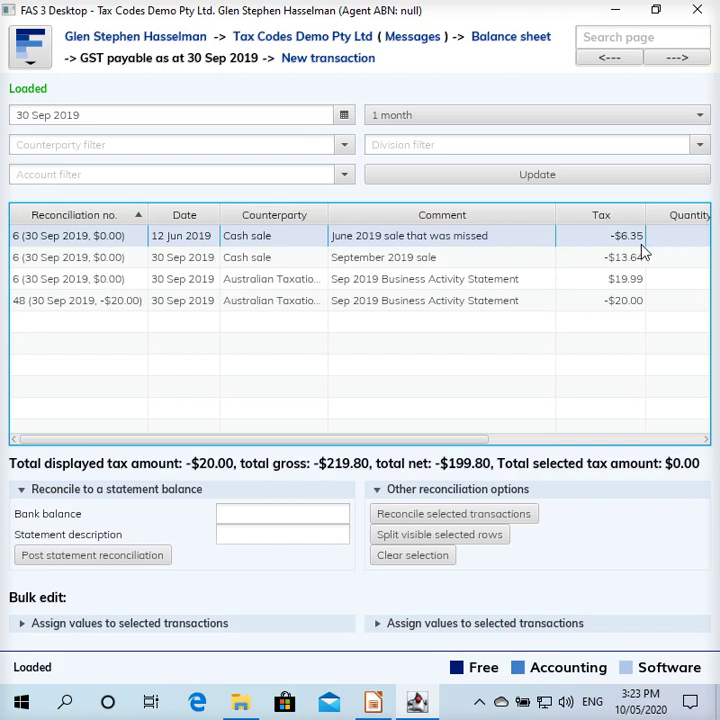
key(Down)
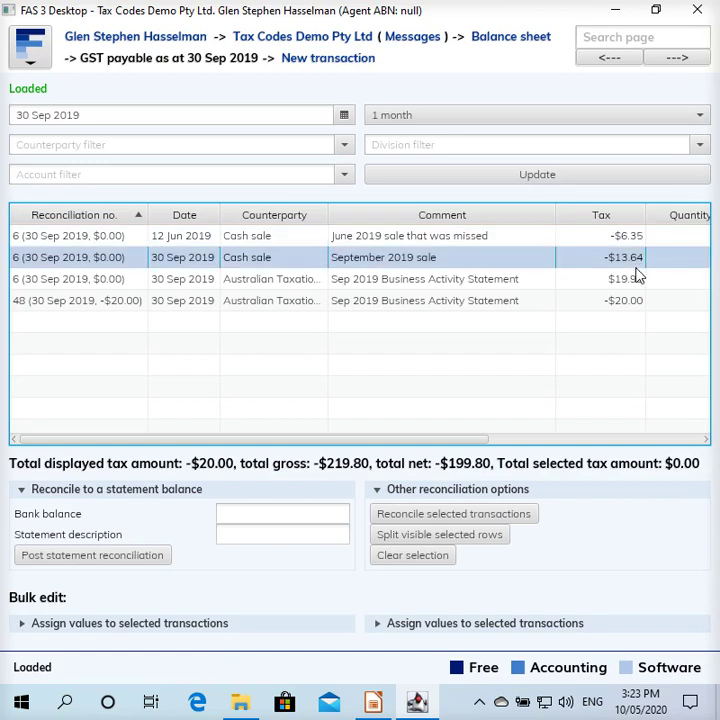
key(Down)
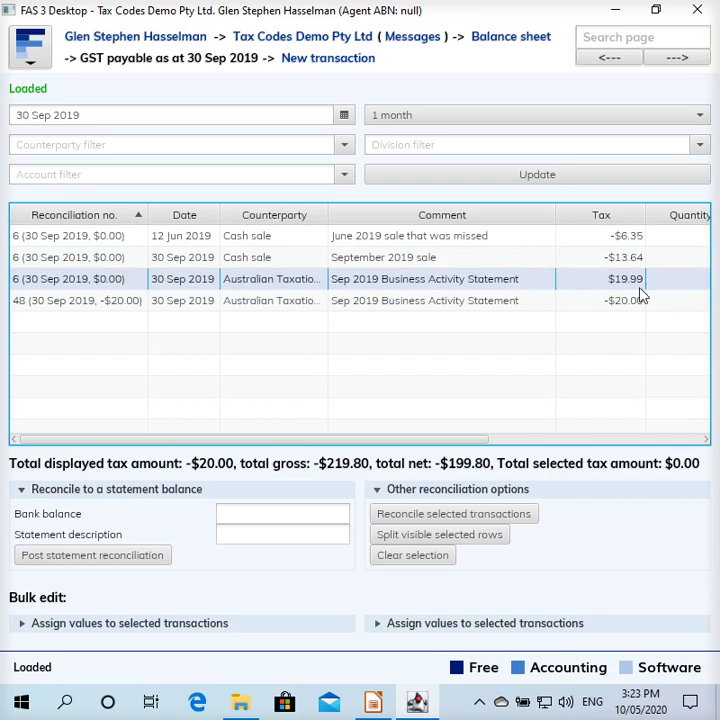
click(632, 306)
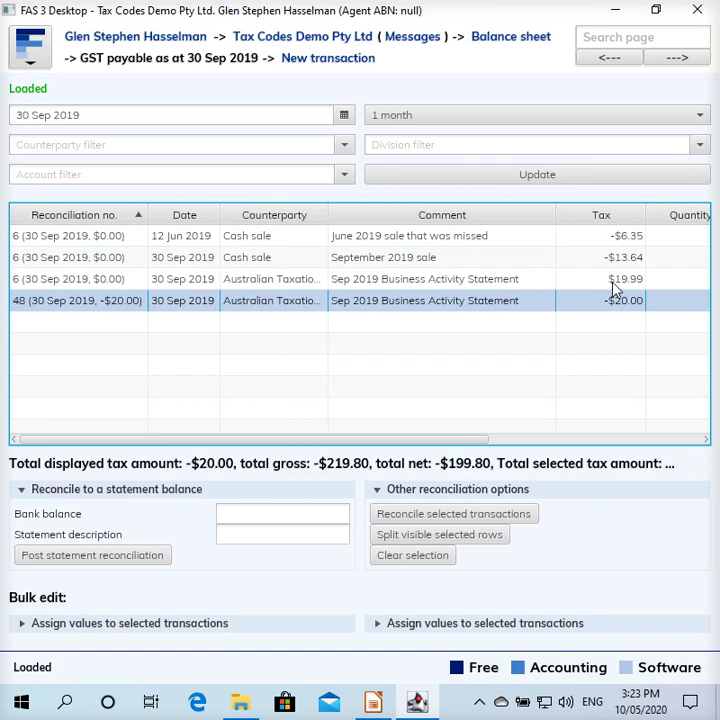
- Open the outstanding Sep 2019 Business Activity Statement journal and check the amounts and tax amount on its transaction lines
double_click(613, 298)
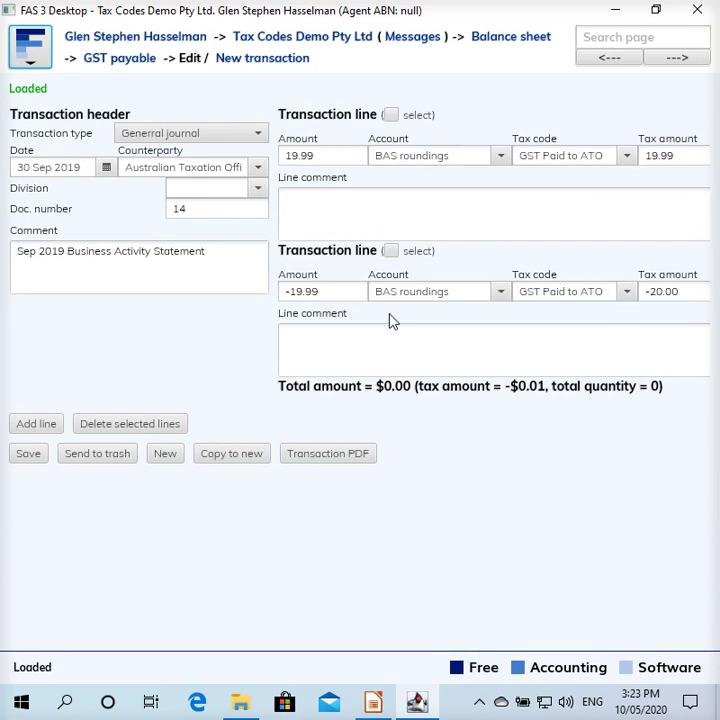
click(349, 155)
click(339, 291)
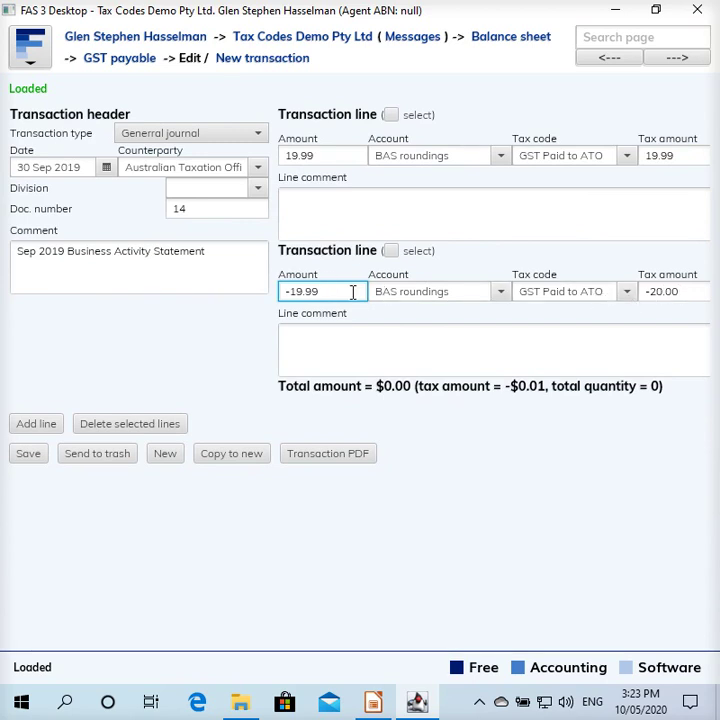
click(690, 291)
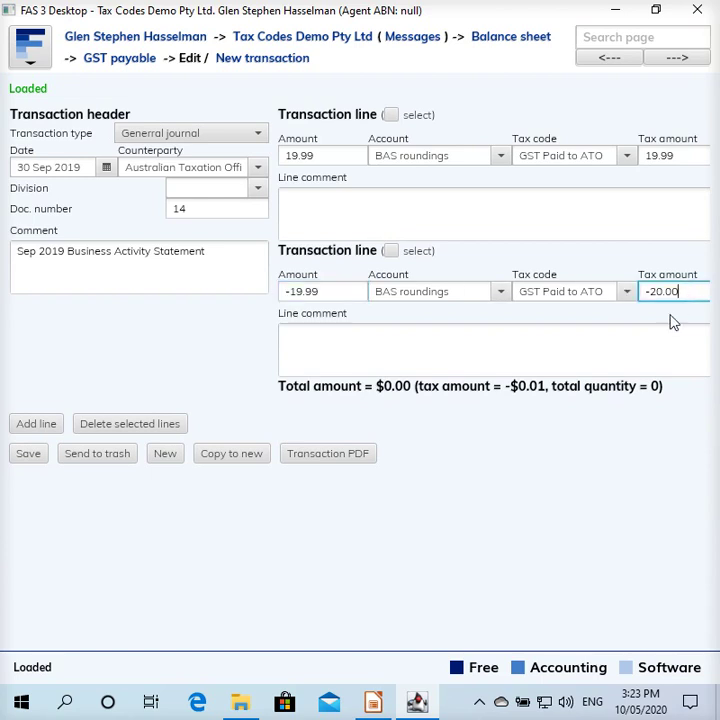
- Compare the amount, tax amount and account of the negative BAS roundings line in the Sep 2019 journal
click(341, 290)
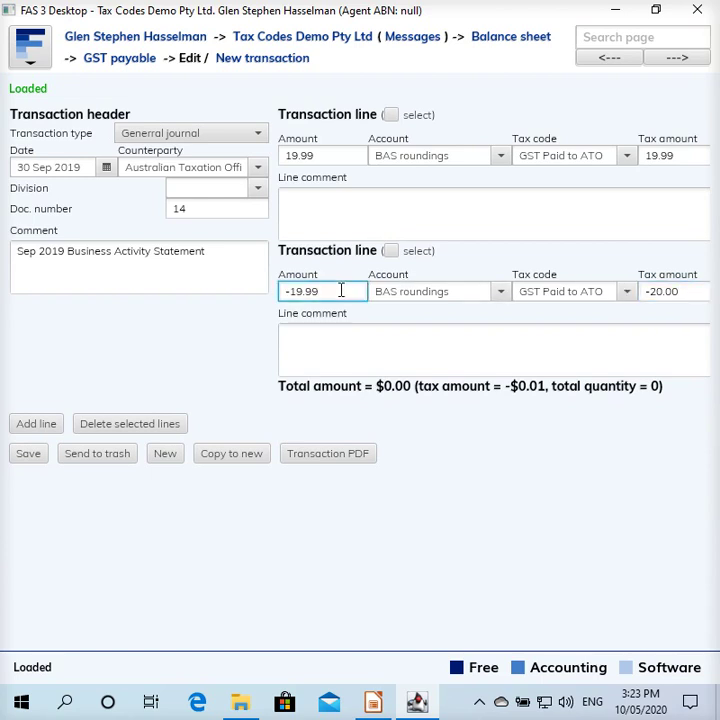
click(683, 290)
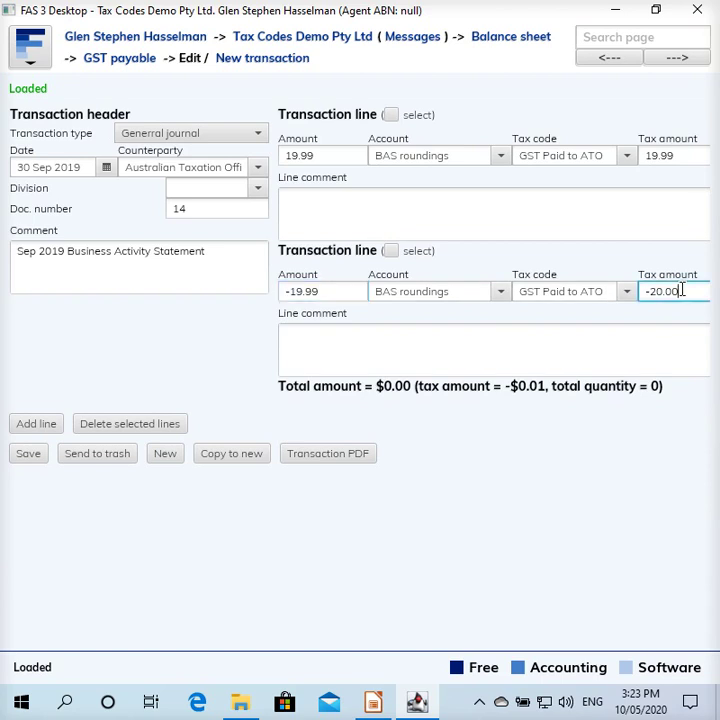
click(442, 291)
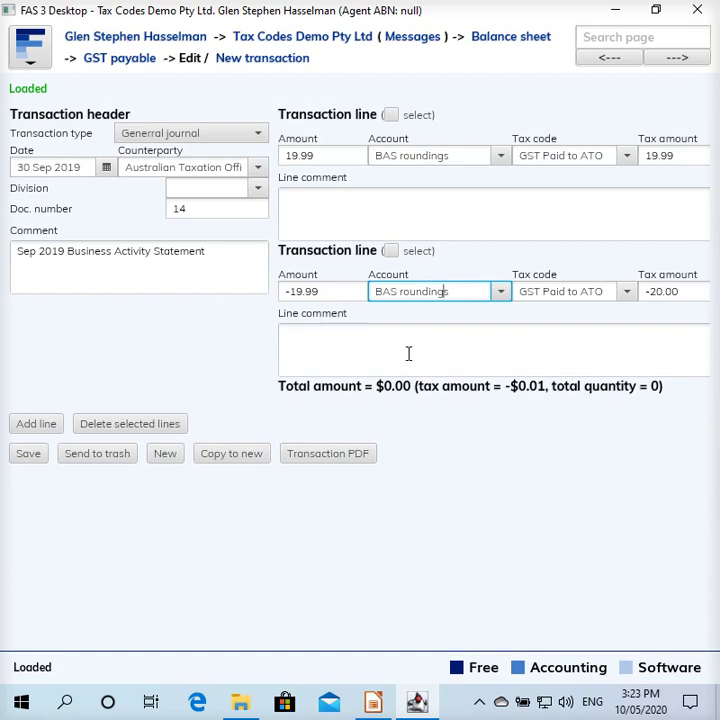
- Open the Profit and loss report for the company and drill into its BAS roundings expense transactions
click(349, 45)
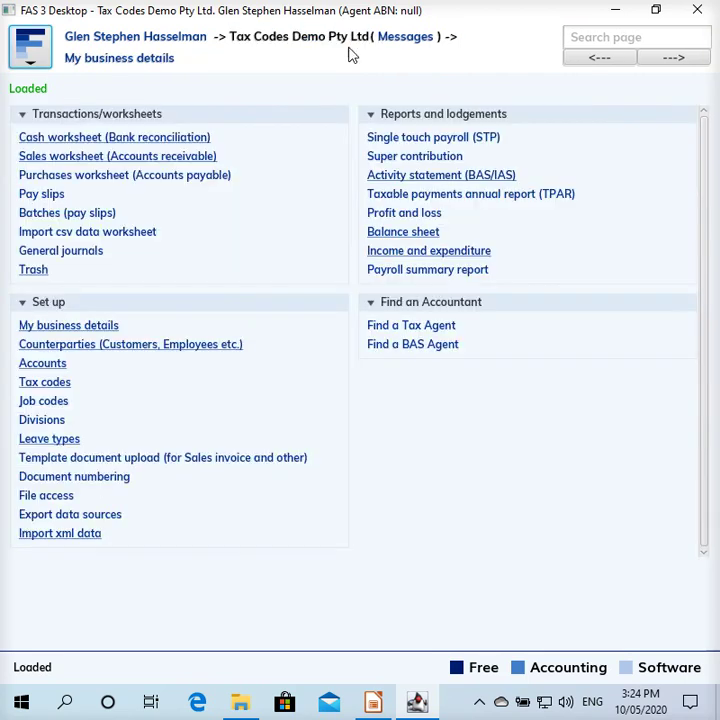
click(396, 214)
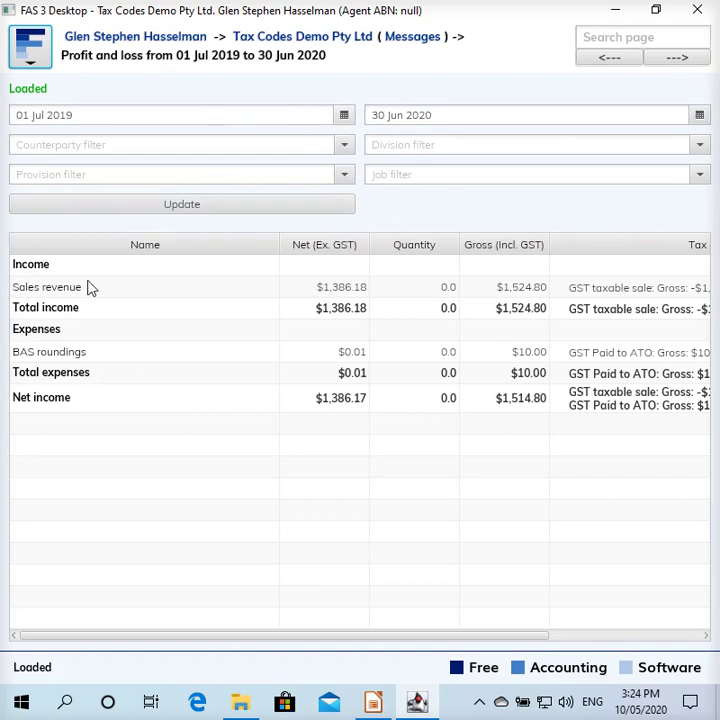
click(100, 353)
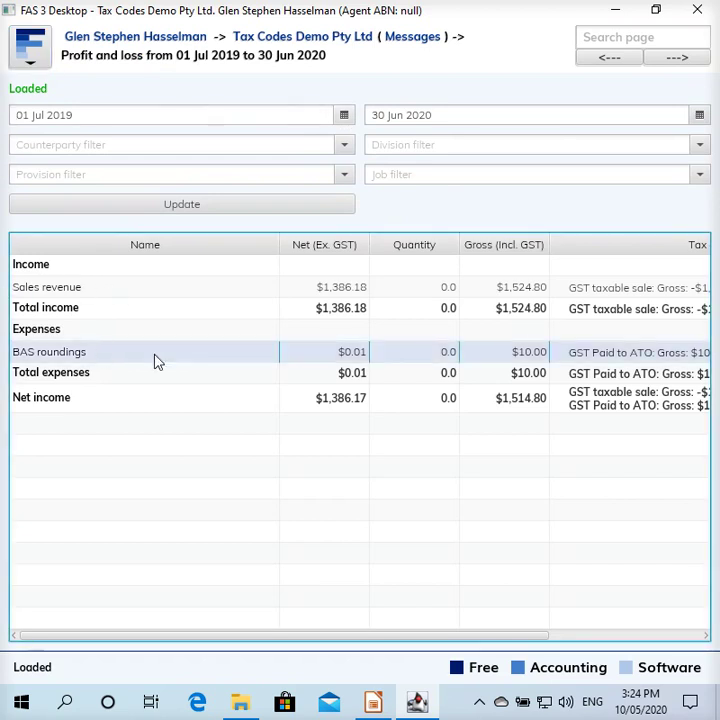
double_click(379, 358)
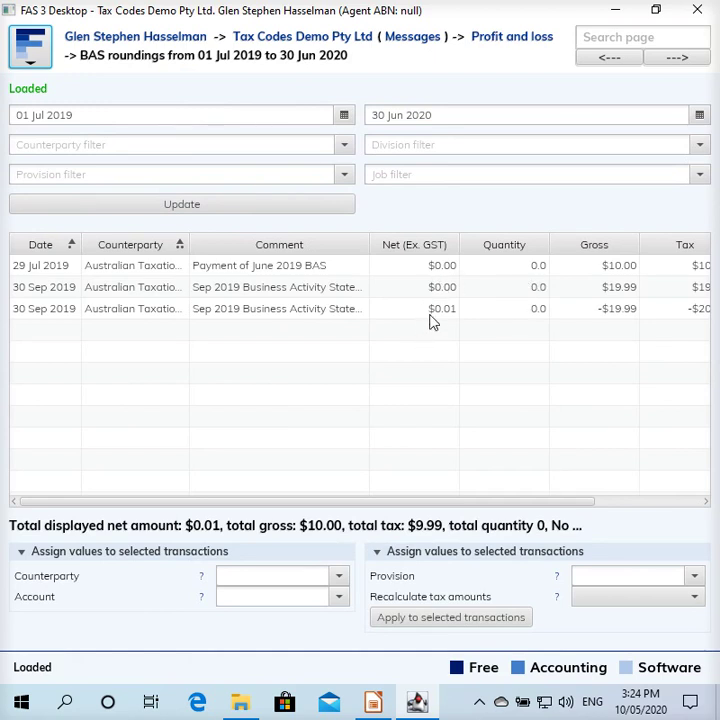
- Compare the net amounts of the June 2019 BAS payment and the two Sep 2019 Business Activity Statement lines
click(452, 268)
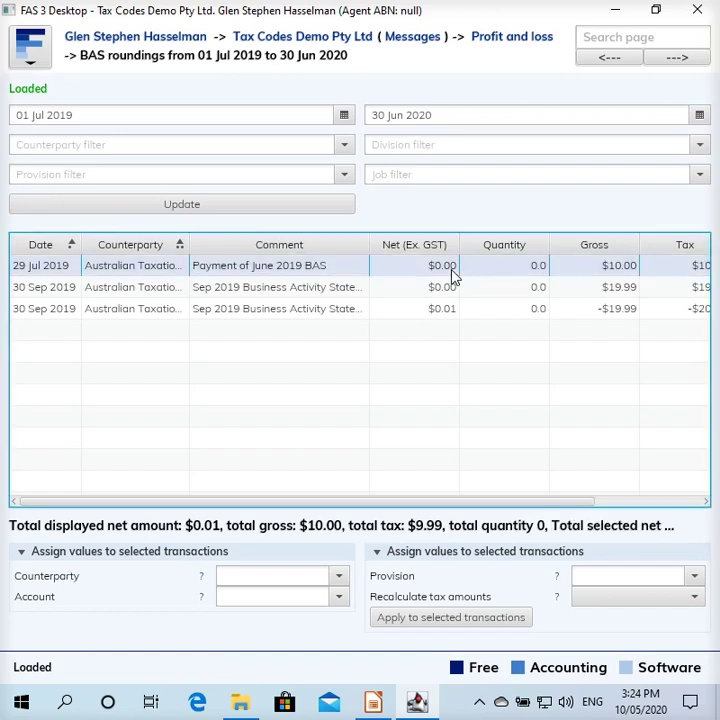
click(466, 292)
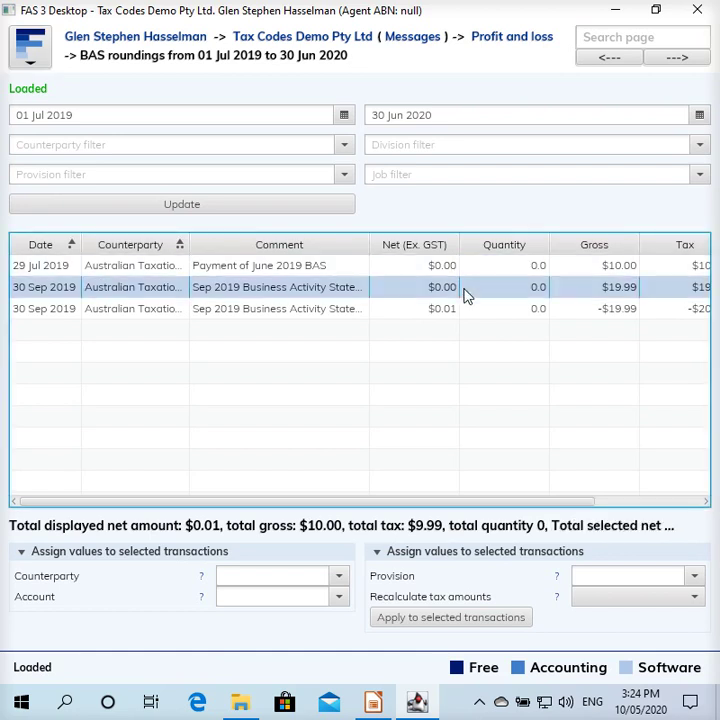
click(462, 312)
click(471, 289)
click(464, 316)
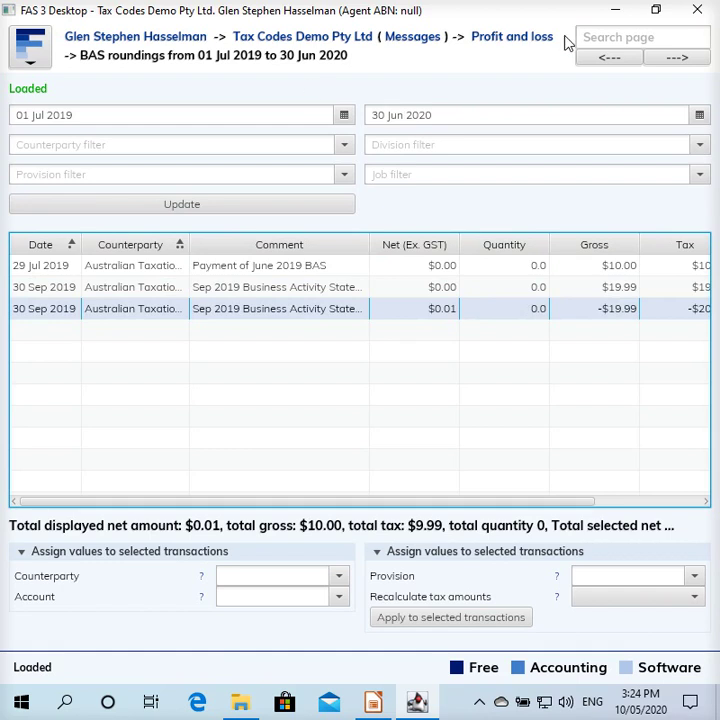
- Return to the Profit and loss report, narrow its Name column to reveal the tax amounts, and examine the Sales revenue row
click(514, 42)
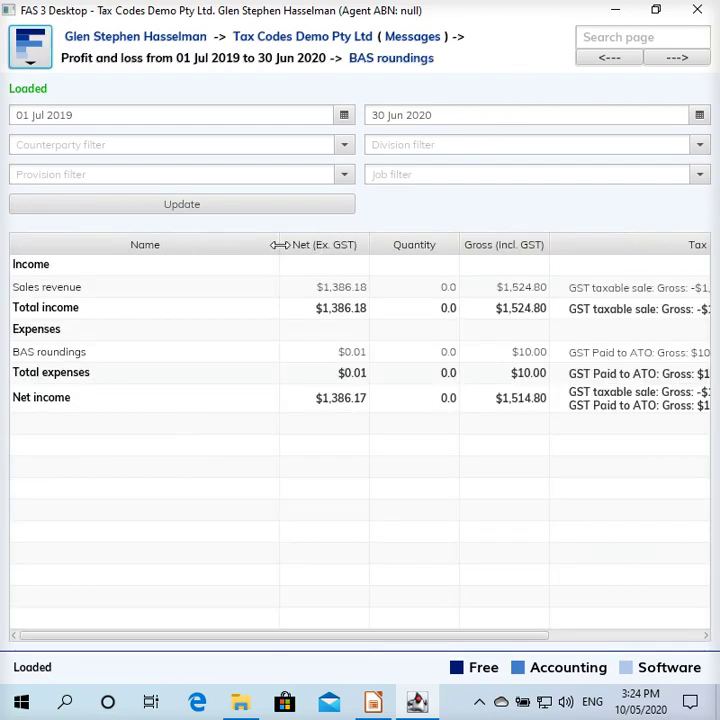
drag(270, 245, 110, 245)
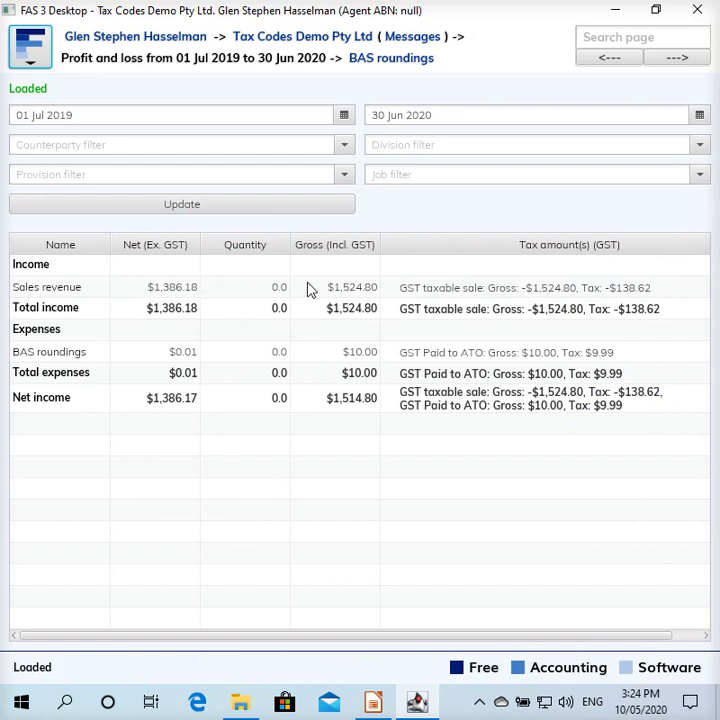
click(114, 289)
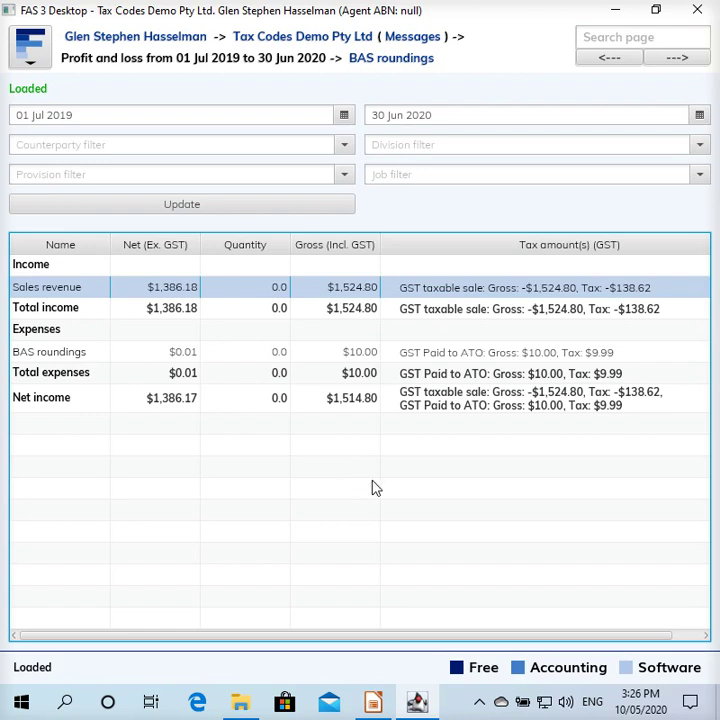
- Switch to the LibreOffice Impress presentation and advance to the Bonus Level slide
click(370, 706)
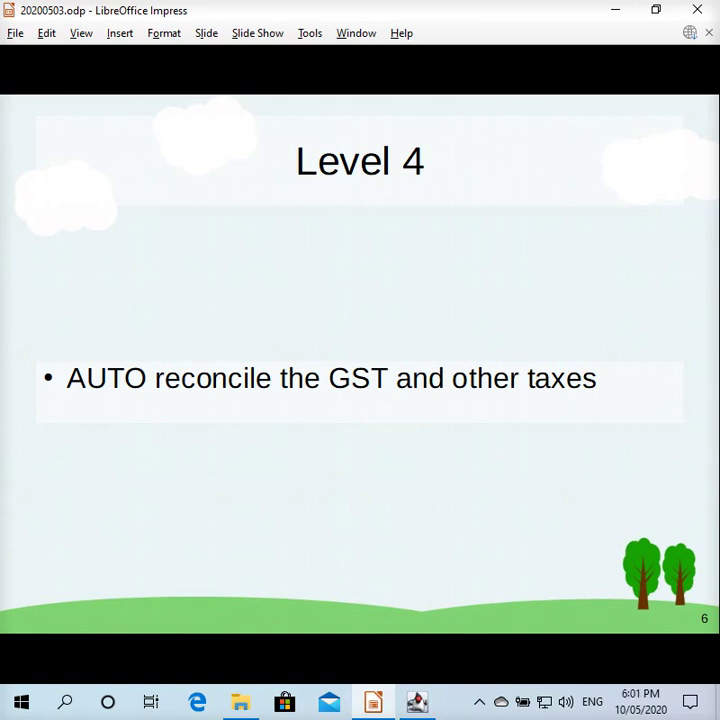
click(406, 487)
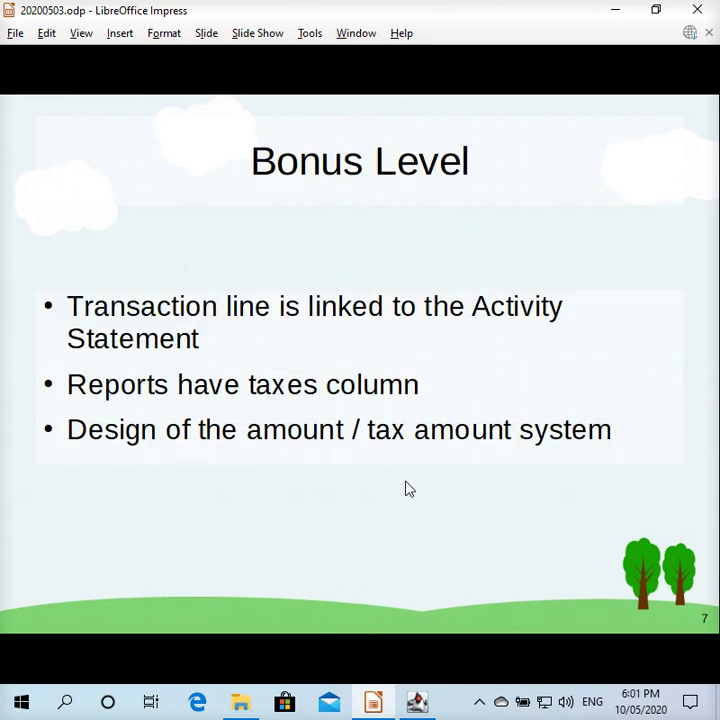
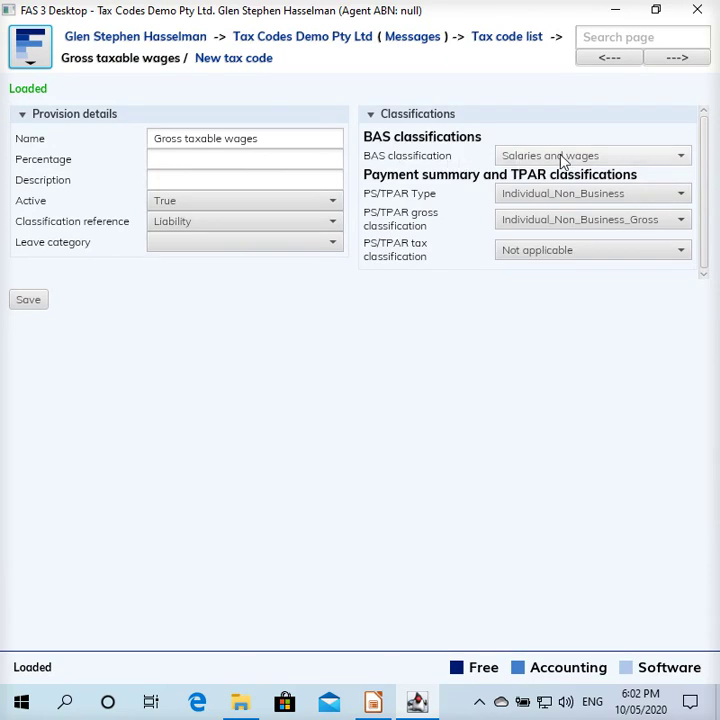
- Review the BAS classification options and the percentage of the Gross taxable wages tax code without changing them
click(615, 158)
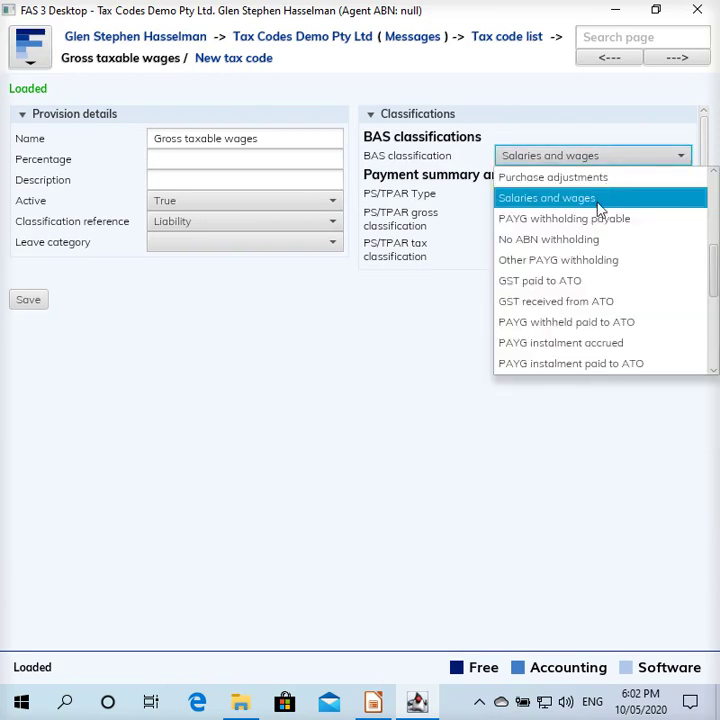
click(622, 158)
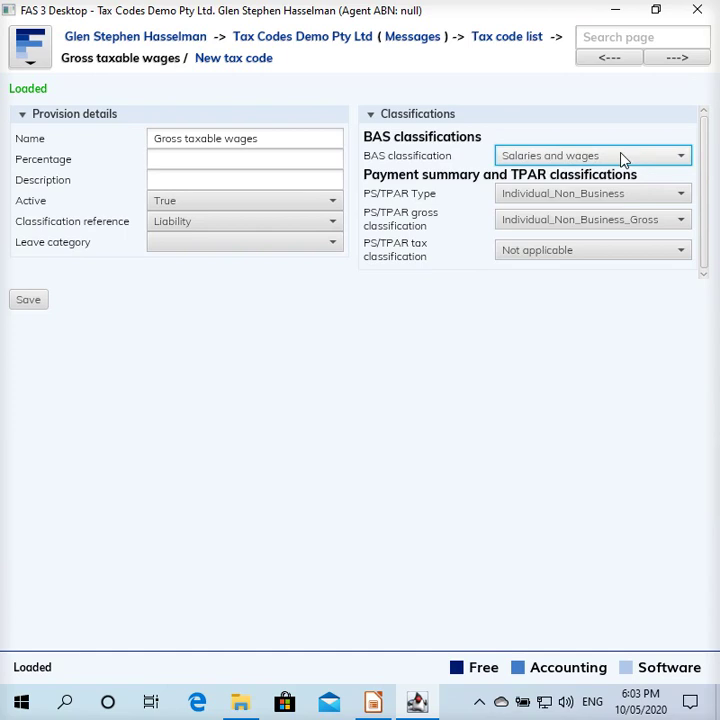
click(153, 163)
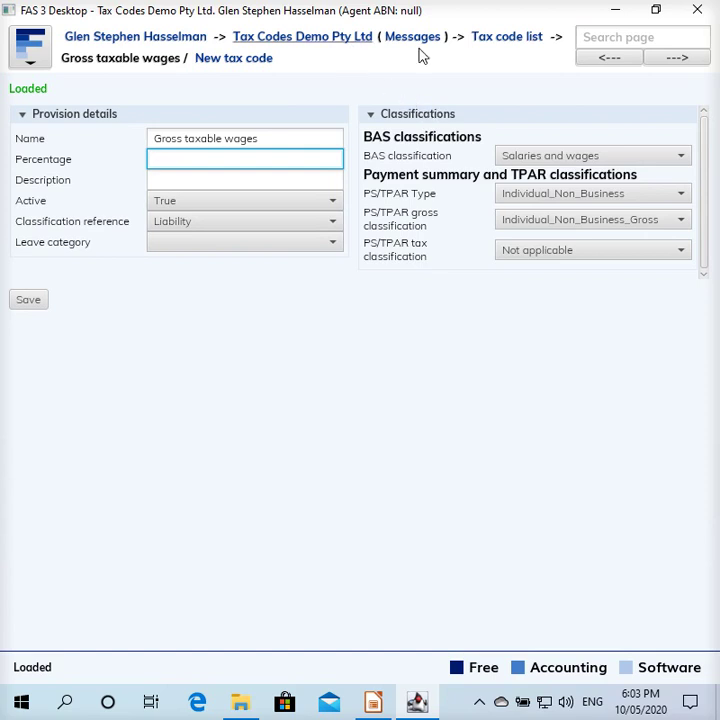
- Open the PAYG withheld tax code from the tax code list and review its percentage and BAS classification options
click(500, 40)
click(152, 145)
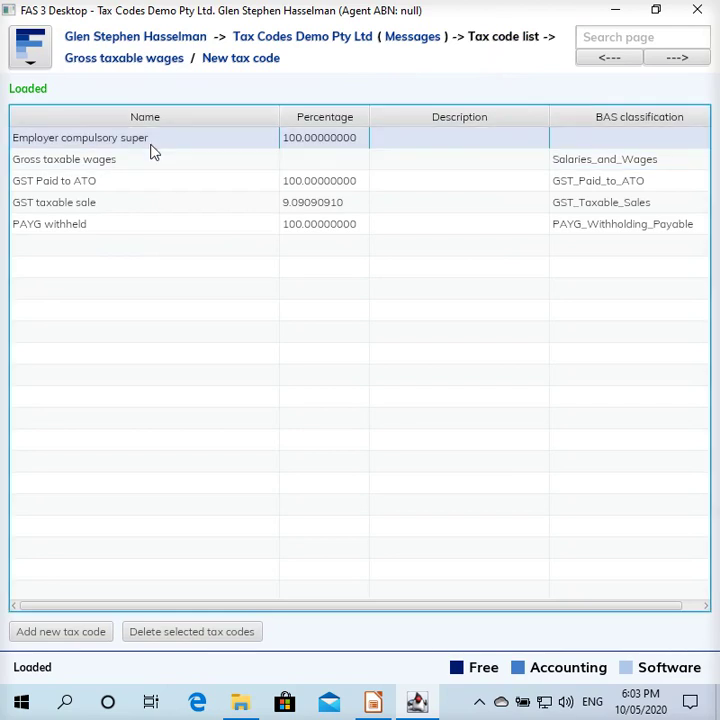
double_click(130, 226)
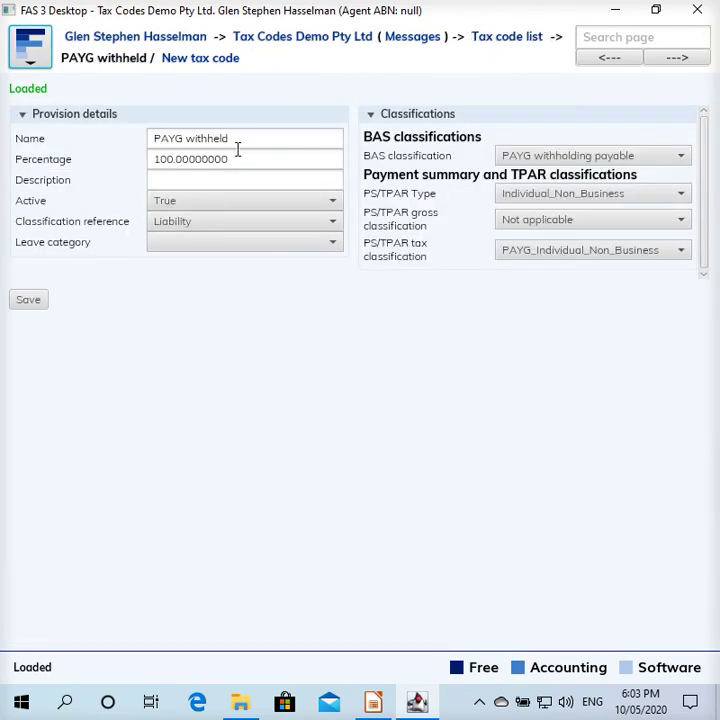
drag(238, 157, 152, 159)
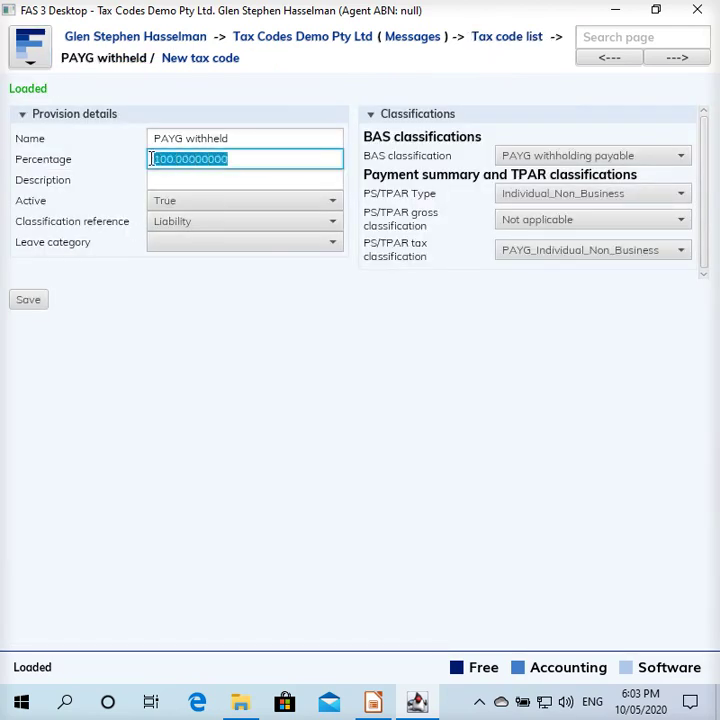
click(258, 165)
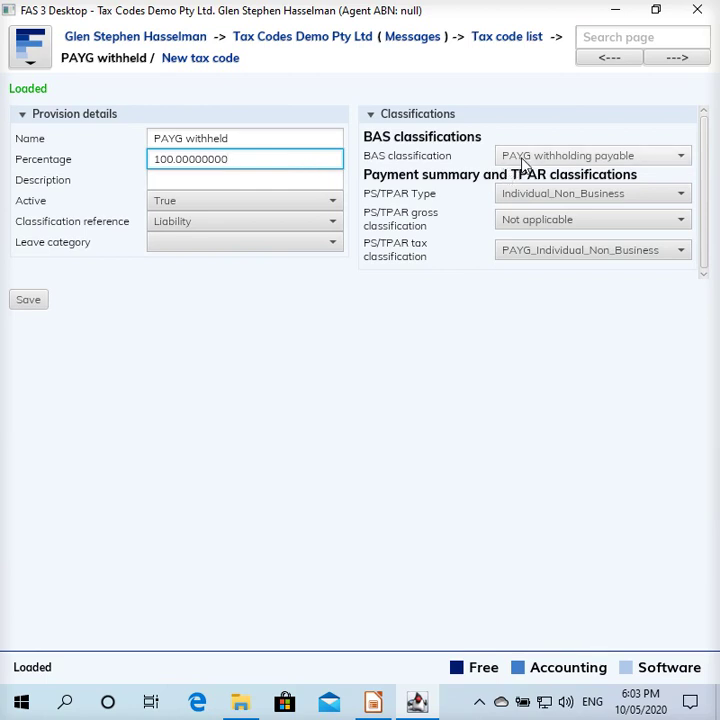
click(623, 160)
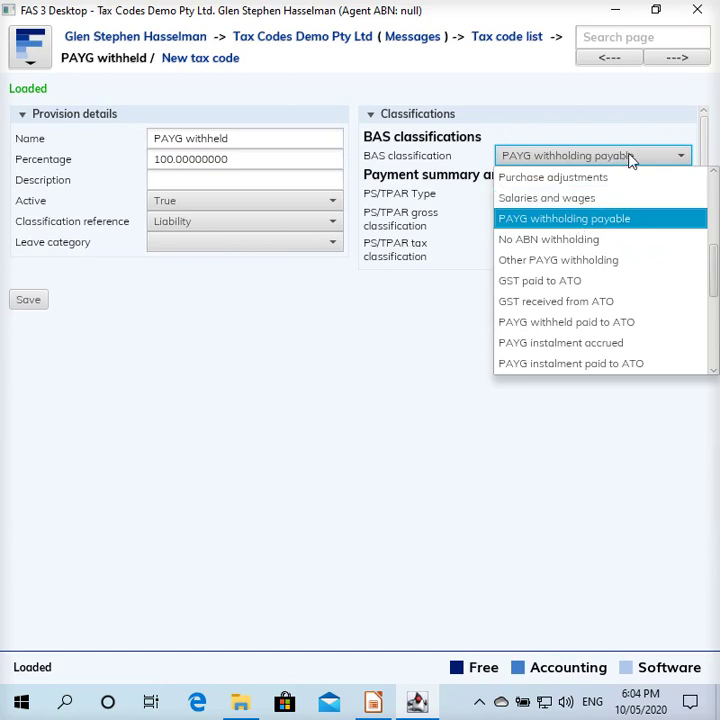
click(630, 160)
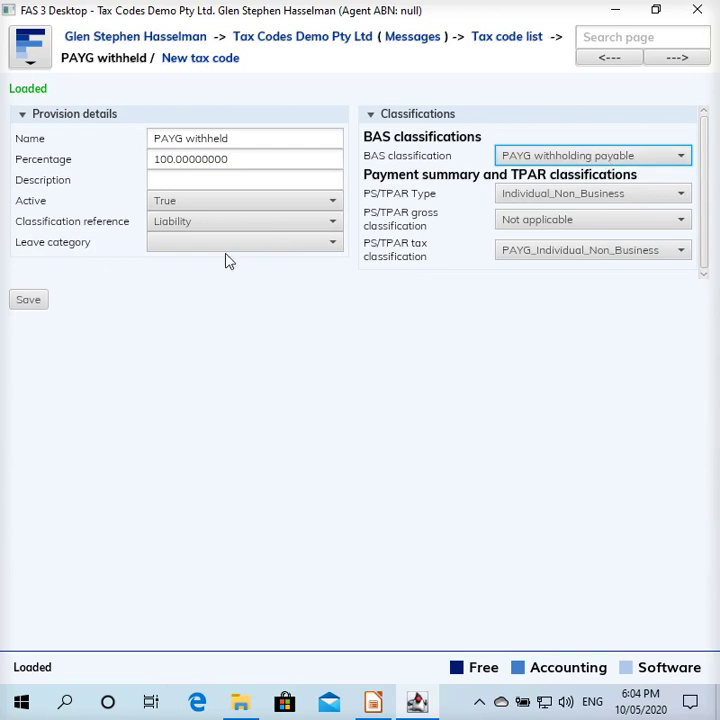
- Return to the tax code list and open the Employer compulsory super tax code to review its settings
click(476, 40)
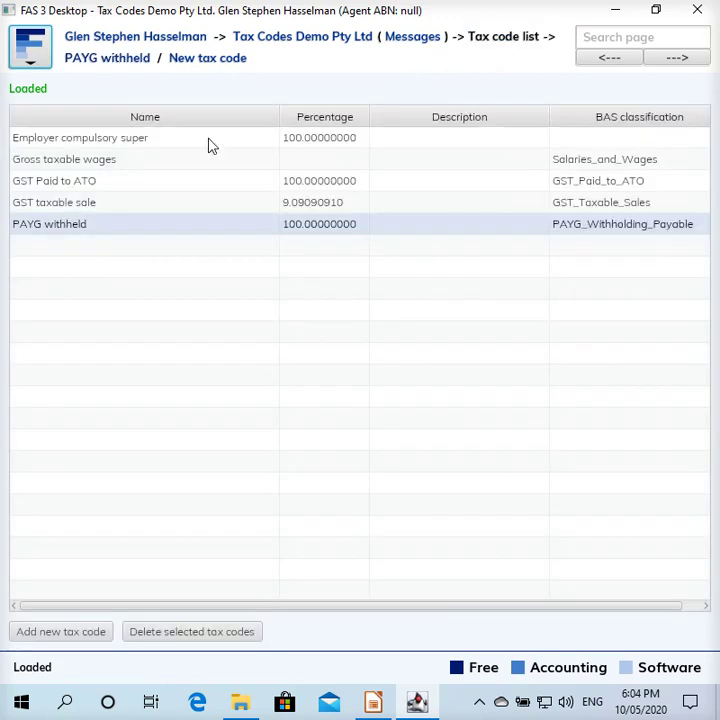
click(133, 141)
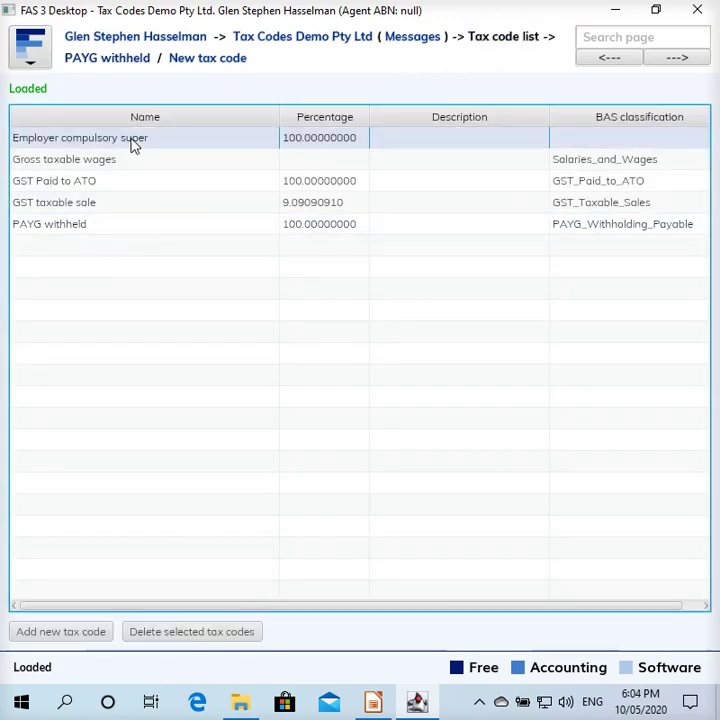
double_click(135, 145)
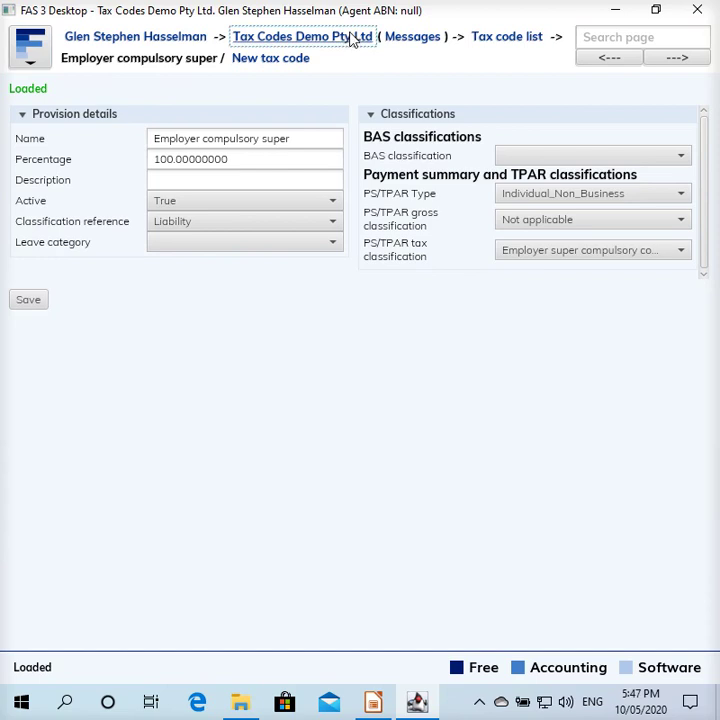
- Open the company's account list and view the Normal time account's super, leave and default tax code settings
click(353, 40)
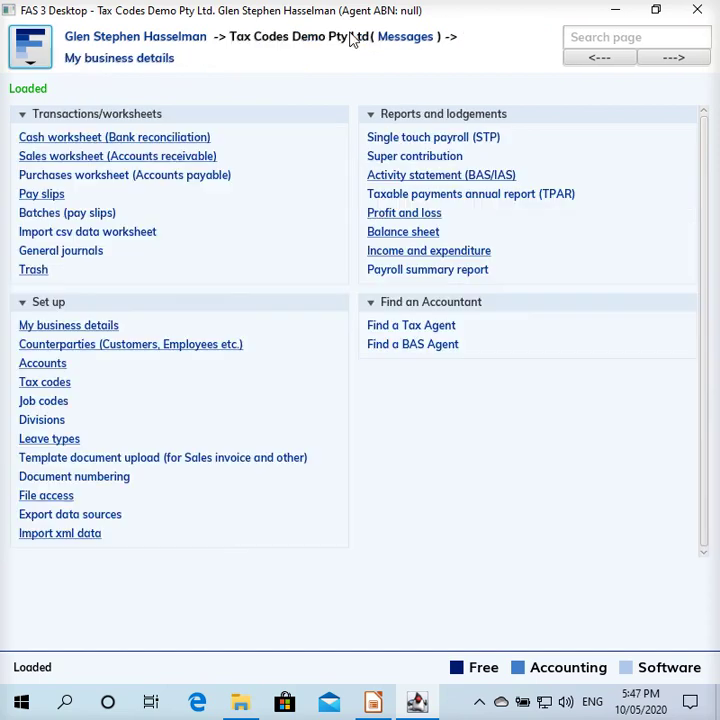
click(47, 366)
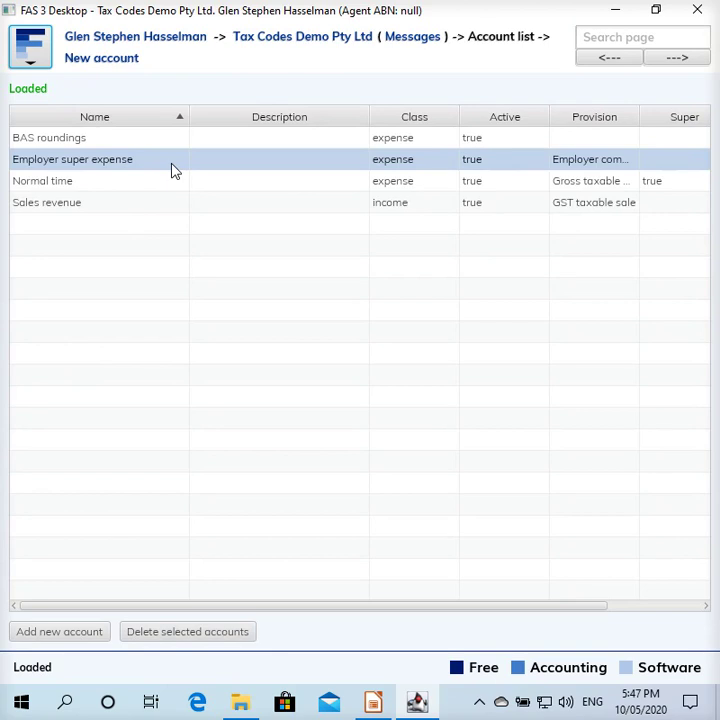
click(88, 186)
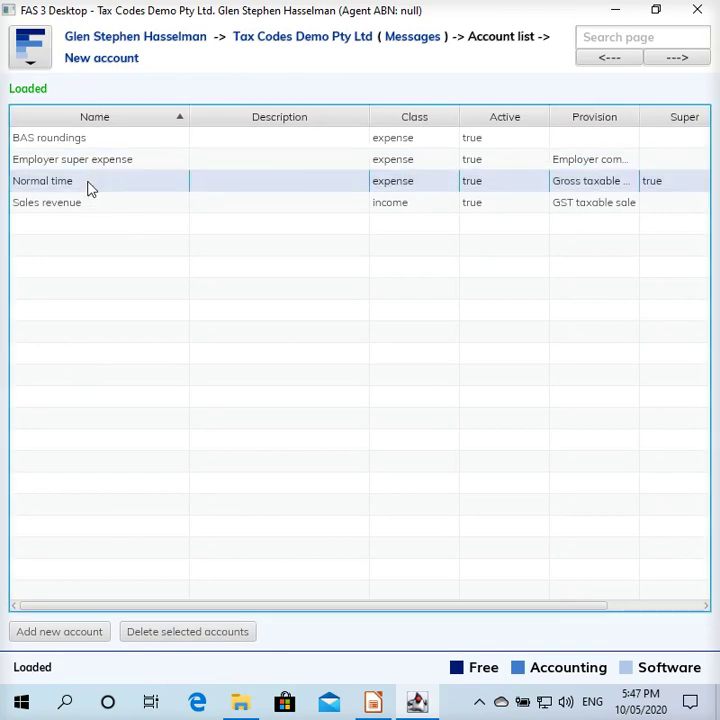
double_click(88, 186)
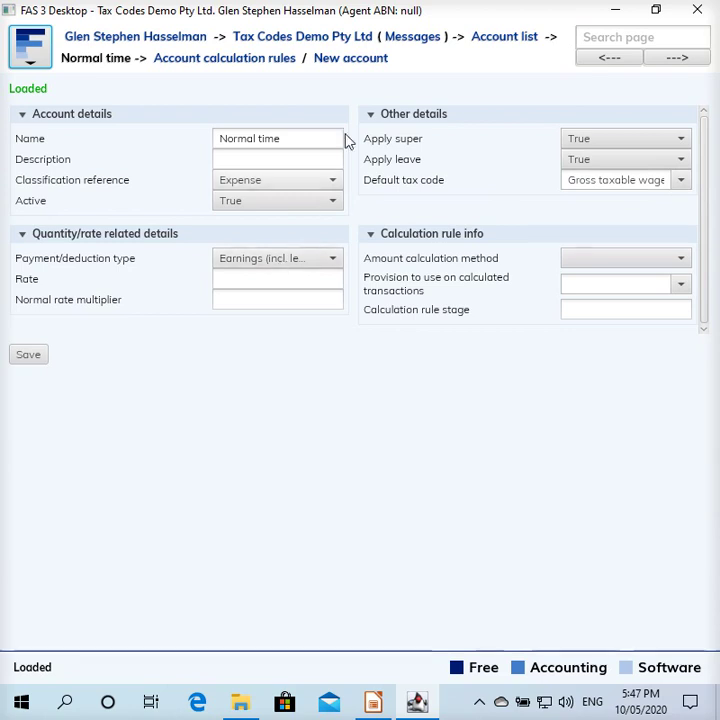
- View the Employer super expense account's default tax code and payment type, and return to the company's main page
click(510, 38)
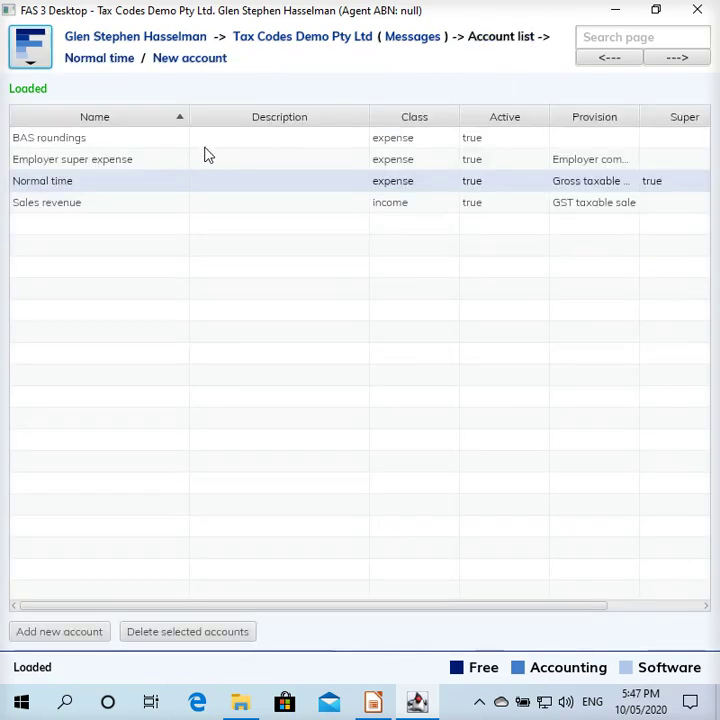
double_click(145, 164)
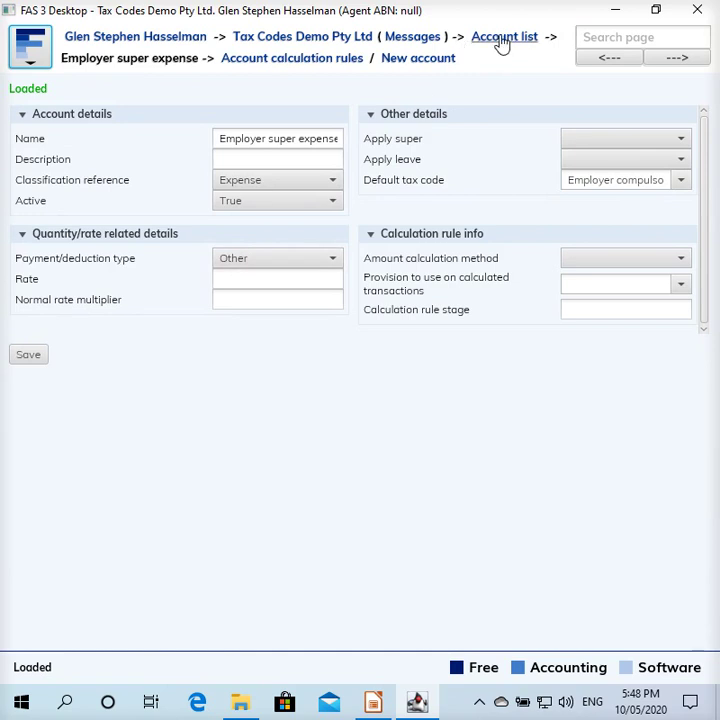
click(346, 38)
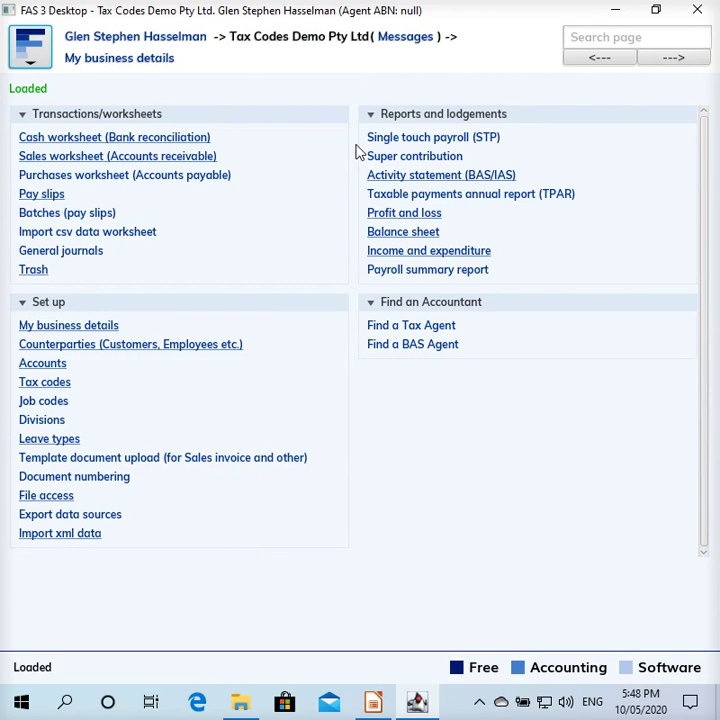
- Open the Demo employee pay slip dated 10 May 2020 and review the pay slip line's account, tax code options and provision
click(42, 200)
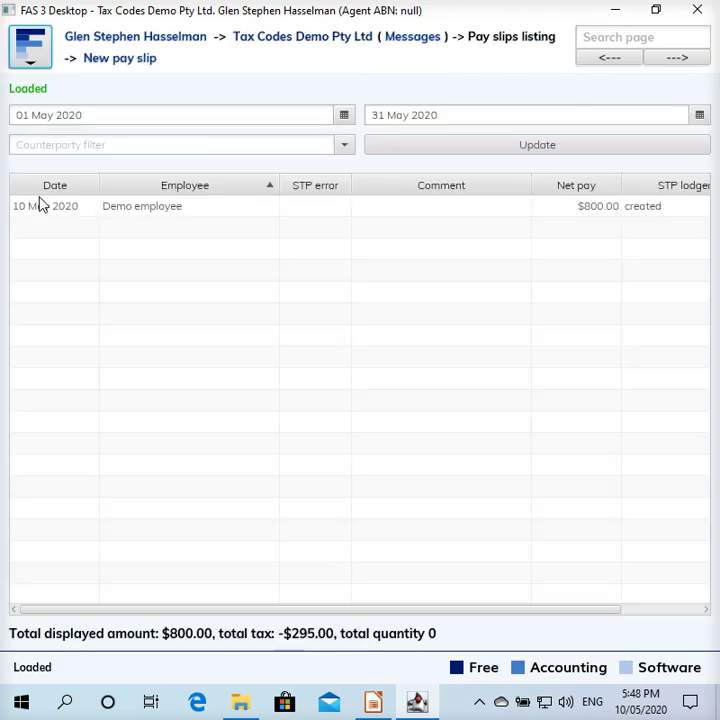
double_click(150, 212)
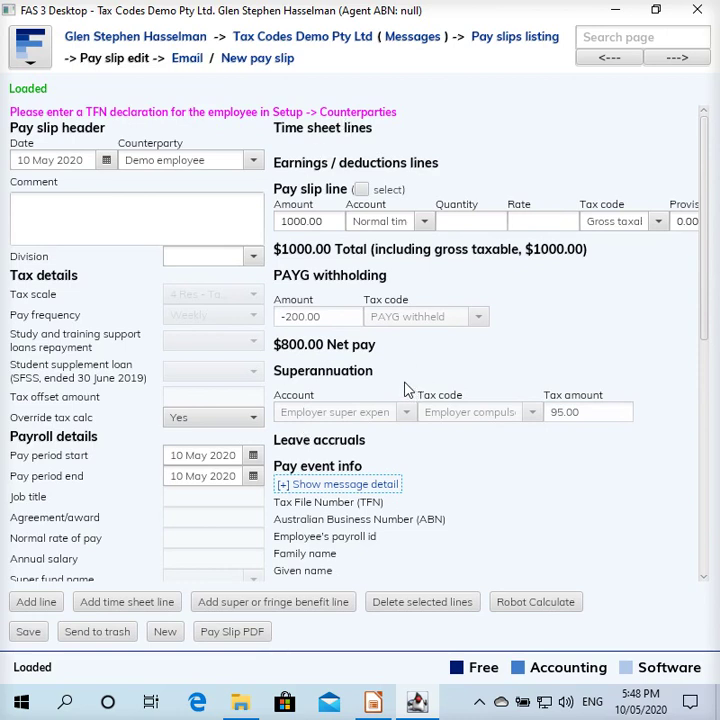
click(427, 222)
click(426, 221)
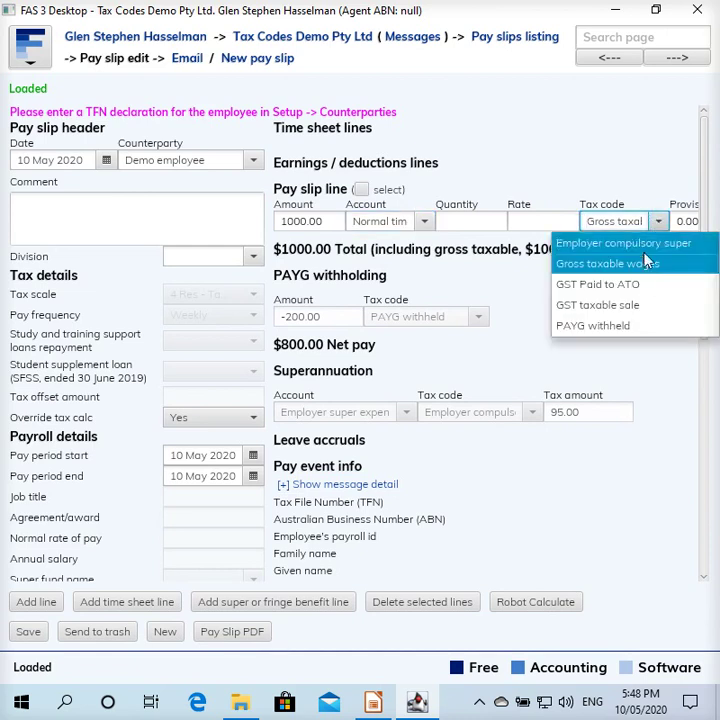
click(656, 222)
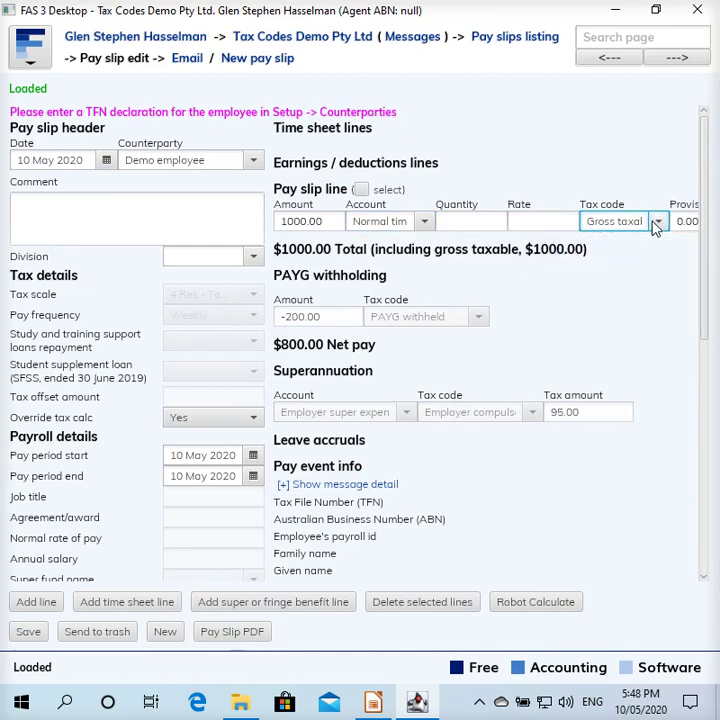
click(684, 221)
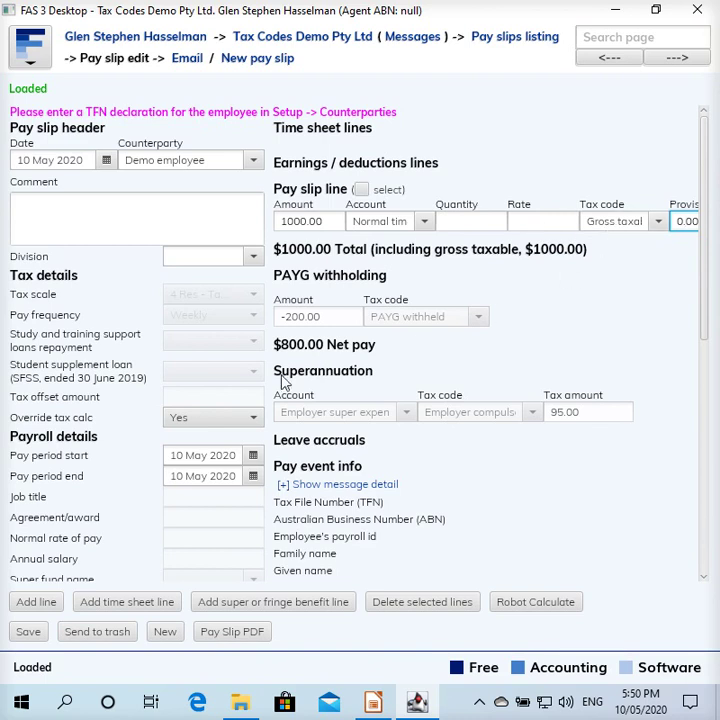
- Clear the pay slip's Override tax calc setting, and set it back to Yes
click(238, 421)
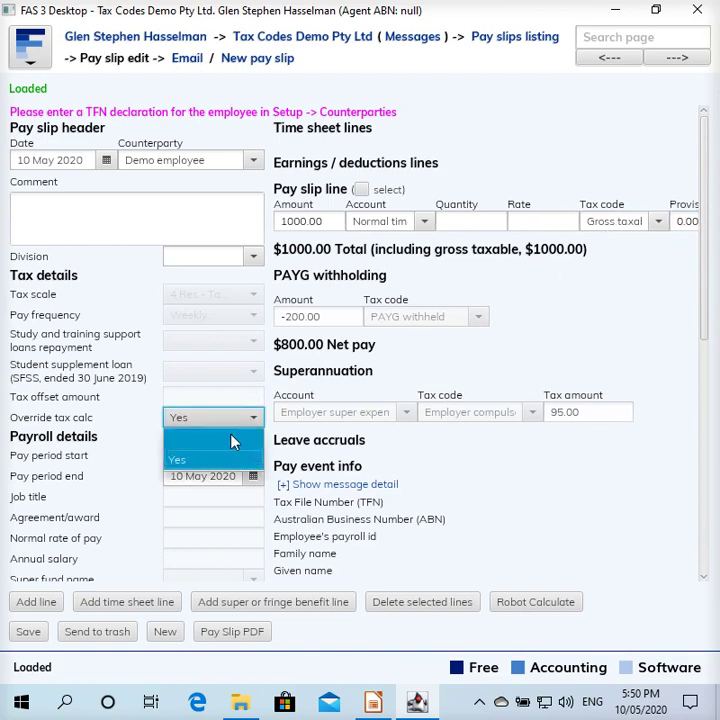
click(233, 438)
click(248, 420)
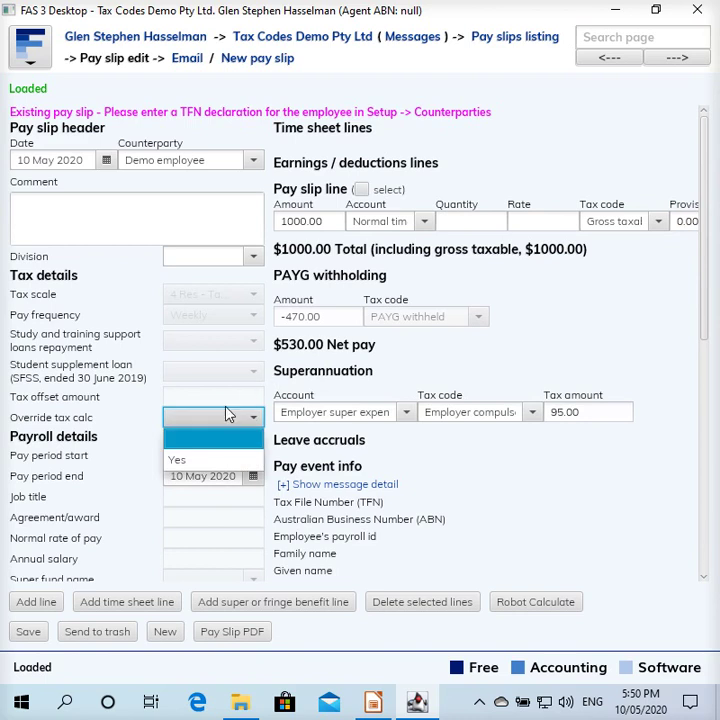
click(208, 460)
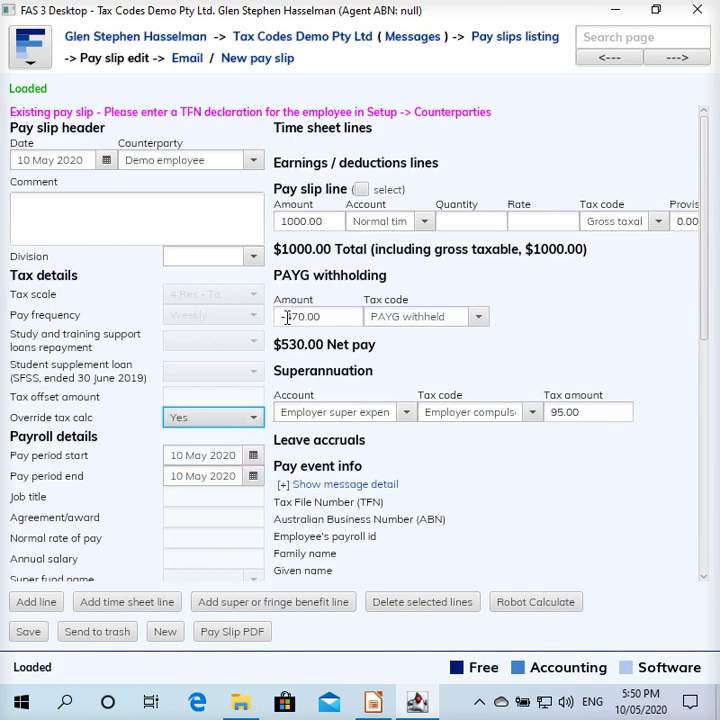
- Set the PAYG withholding amount on the pay slip to -200
drag(286, 316, 335, 316)
click(341, 315)
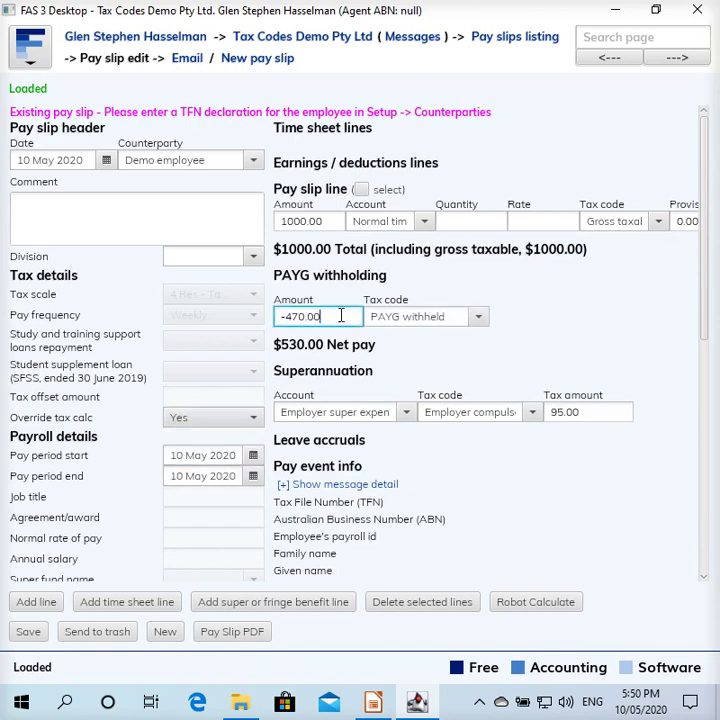
key(BackSpace)
key(BackSpace)
key(BackSpace)
key(BackSpace)
key(BackSpace)
key(BackSpace)
text(200)
key(Tab)
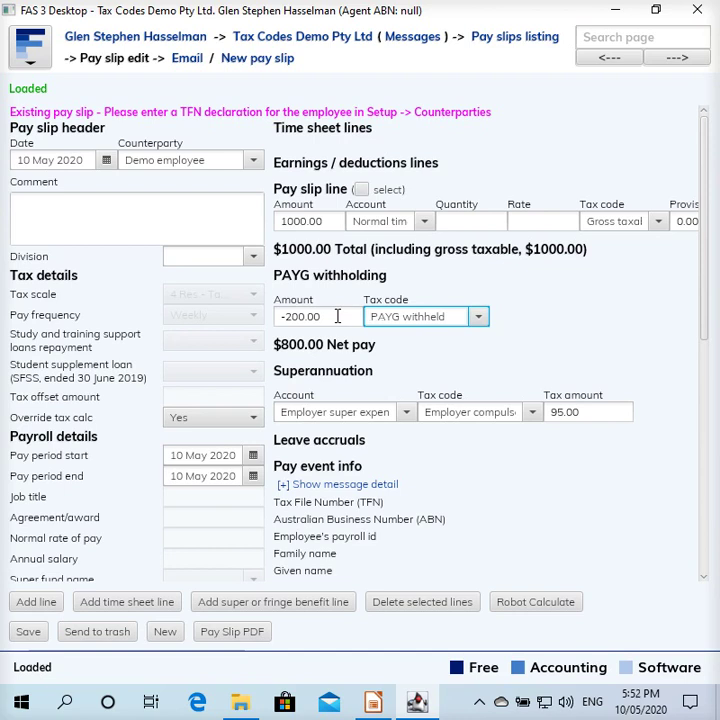
- Examine the account in the pay slip's Superannuation section and the super calculation settings under Payroll details
click(336, 414)
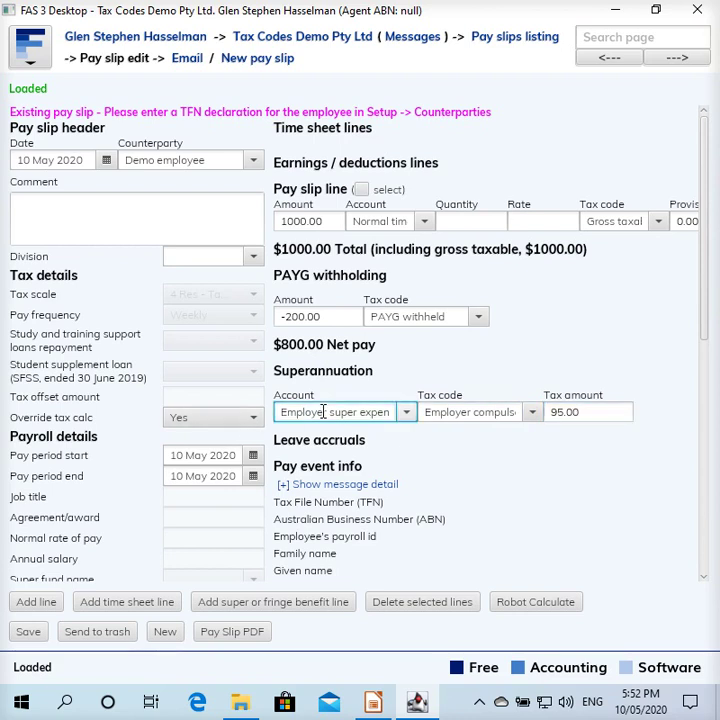
scroll(473, 478, down, 2)
scroll(474, 478, down, 4)
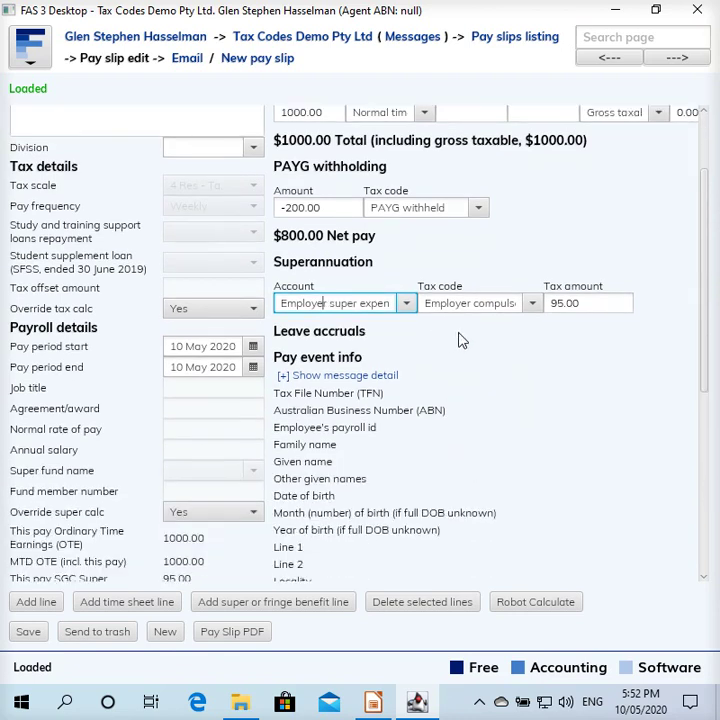
scroll(458, 341, up, 1)
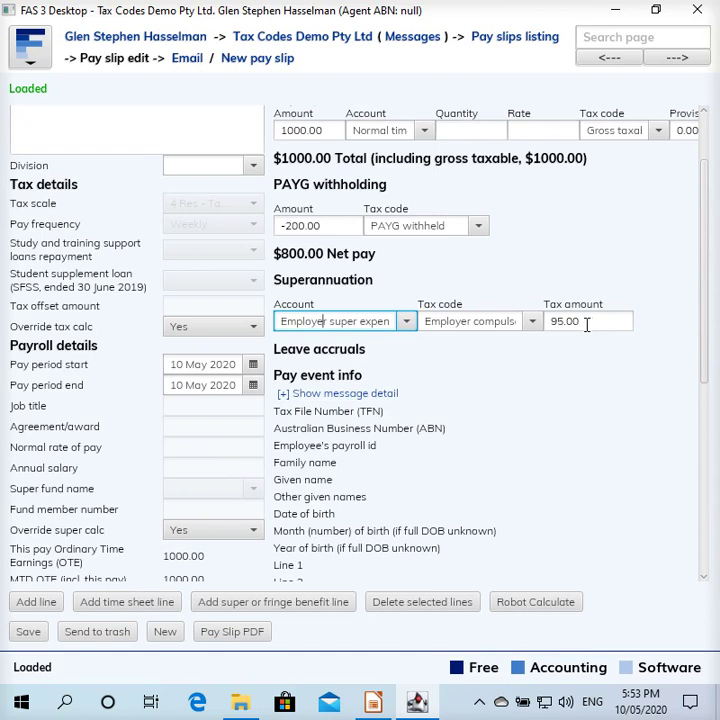
scroll(460, 397, up, 3)
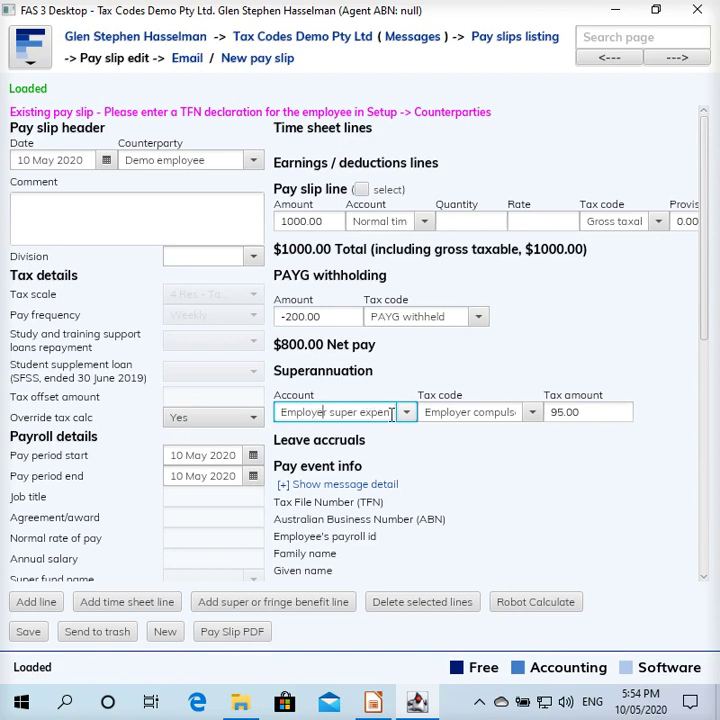
- Review the superannuation line's tax code options, and compare its account, tax code and tax amount
click(456, 413)
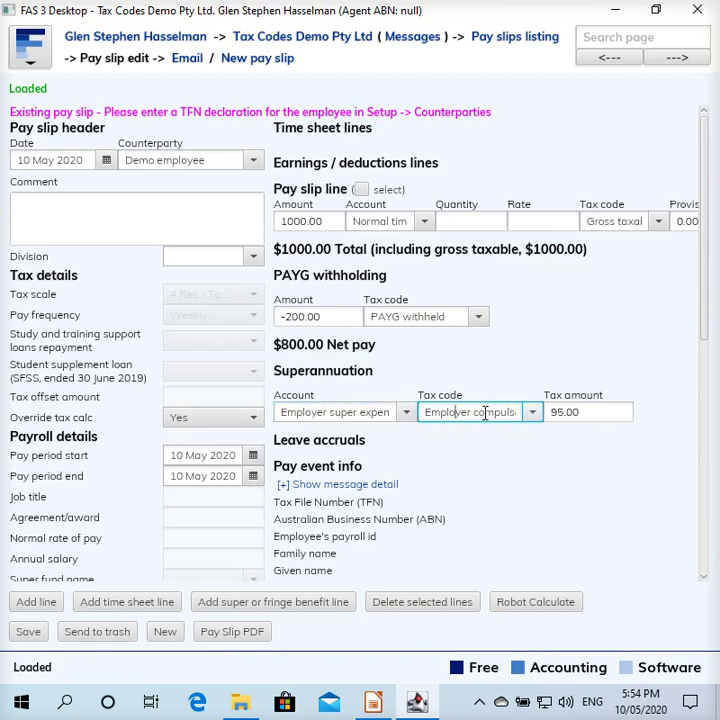
click(530, 413)
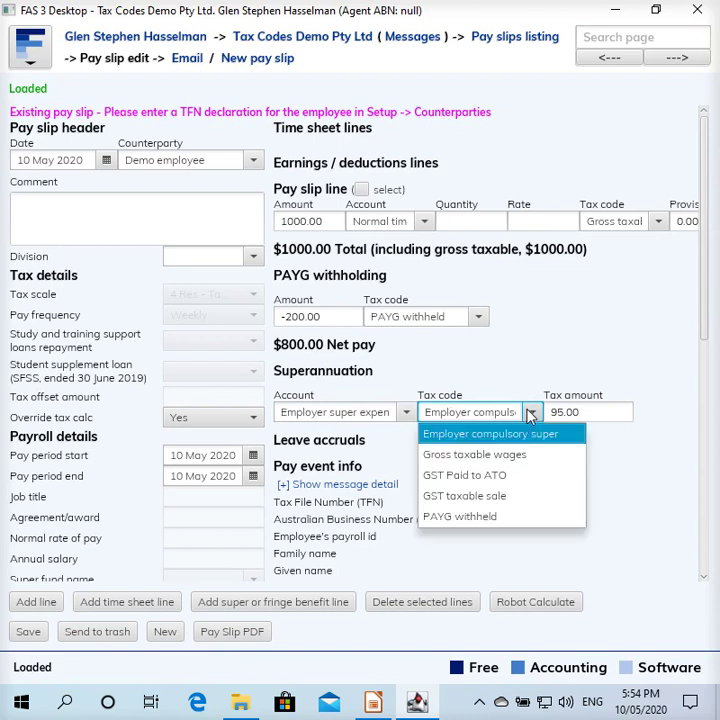
click(530, 413)
click(601, 409)
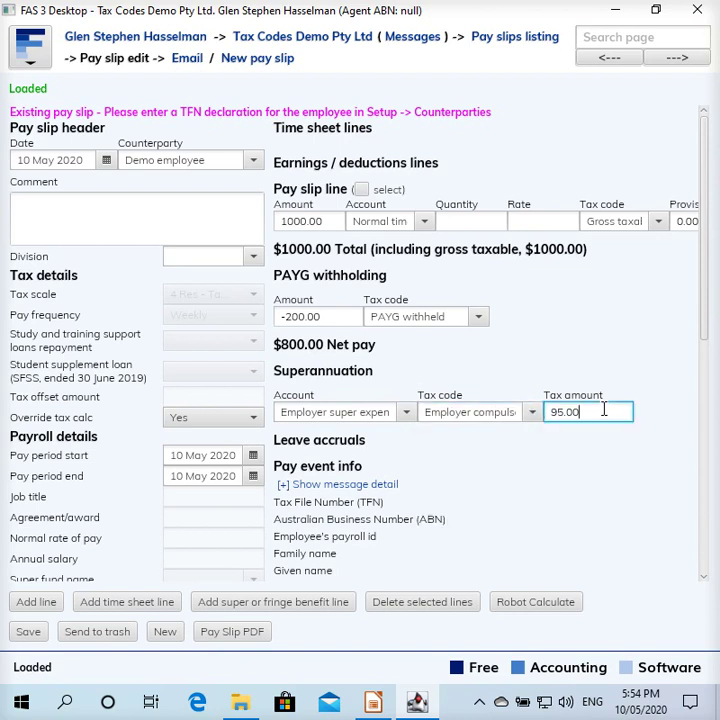
drag(604, 409, 632, 412)
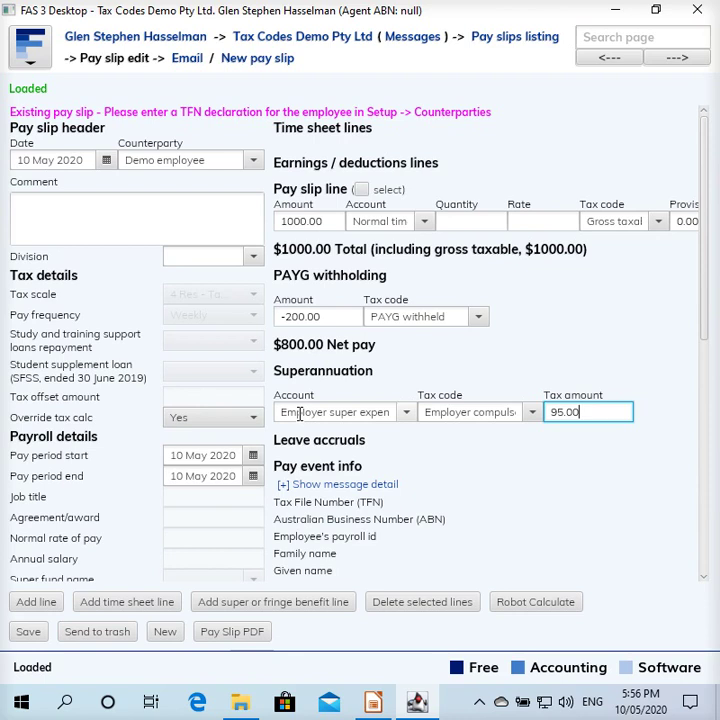
click(298, 413)
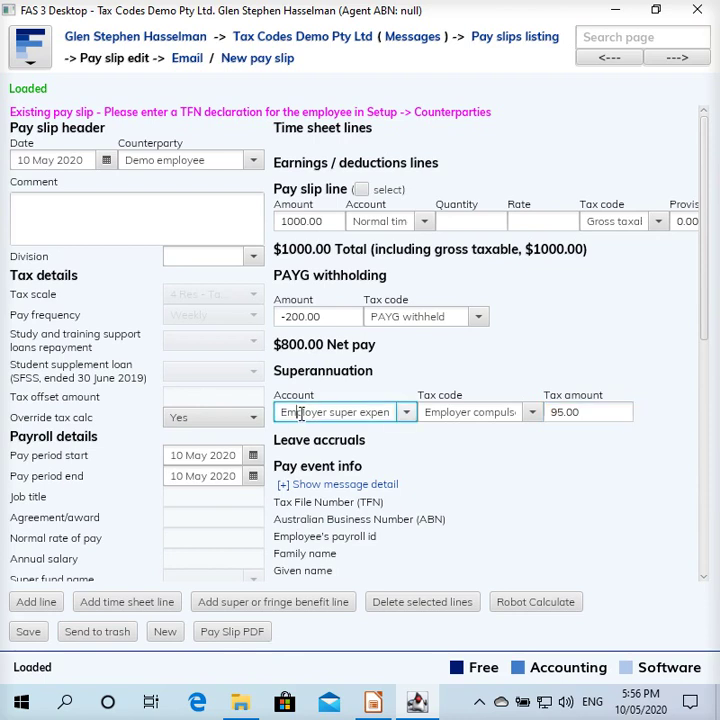
click(472, 418)
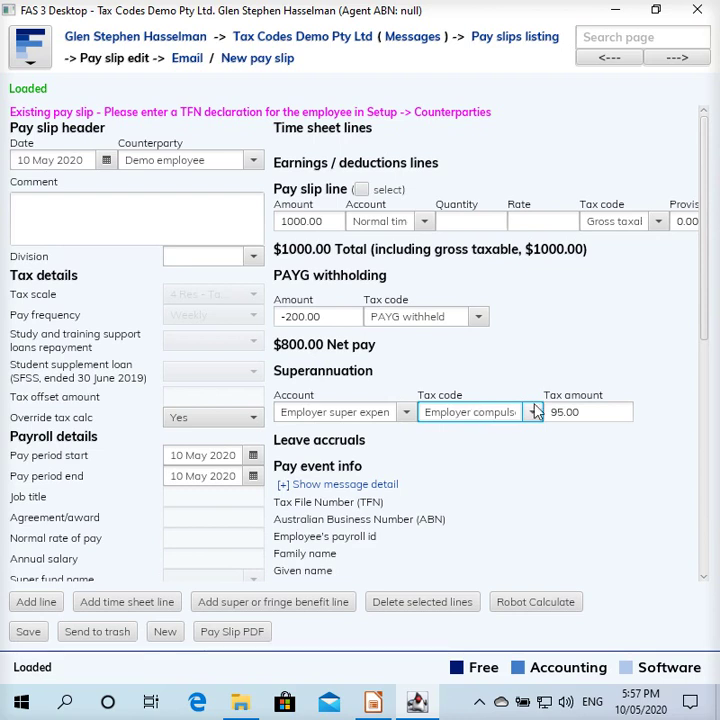
click(607, 418)
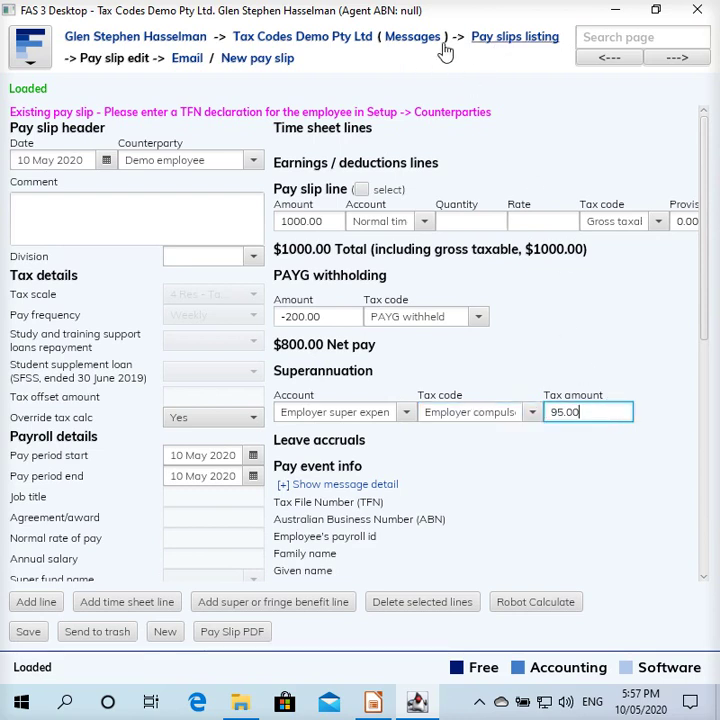
- Open the company's profit and loss report and view the transactions behind the Employer super expense account
click(350, 38)
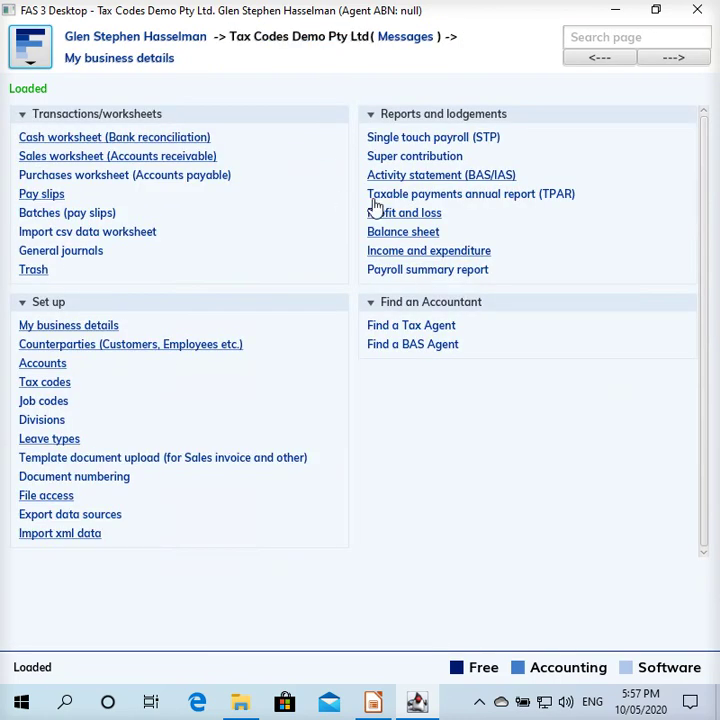
click(398, 216)
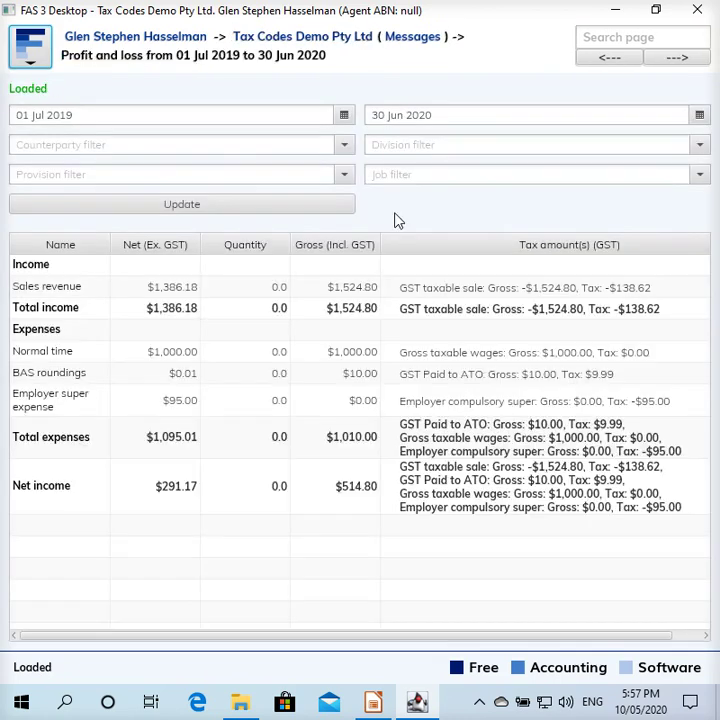
click(191, 407)
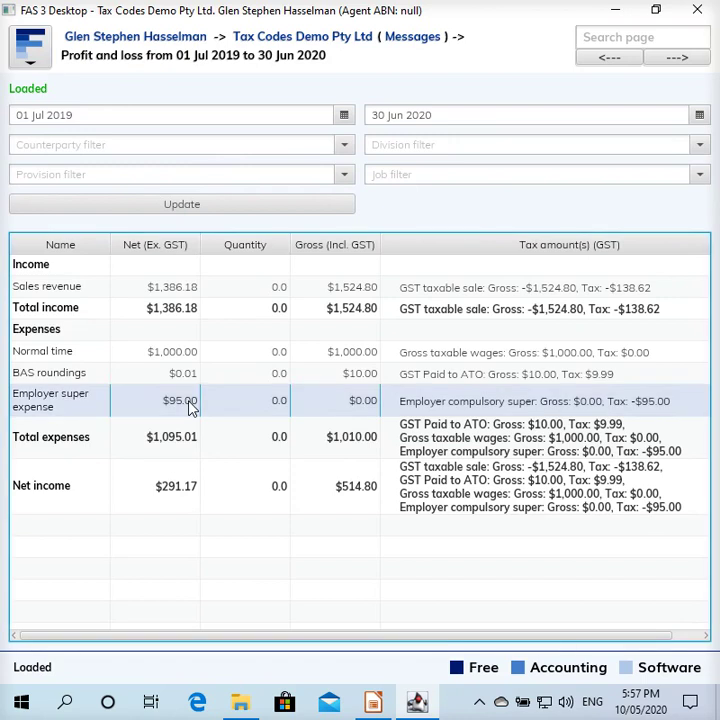
double_click(191, 407)
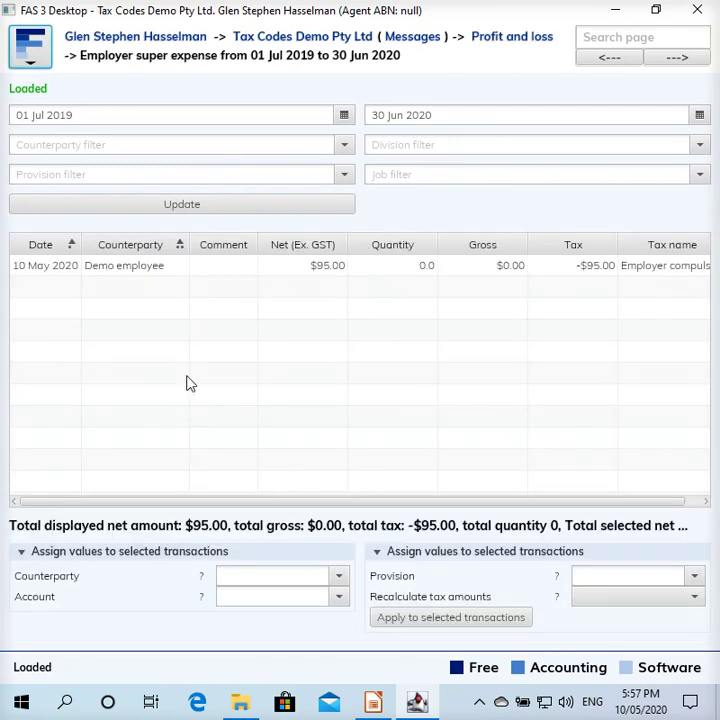
click(237, 283)
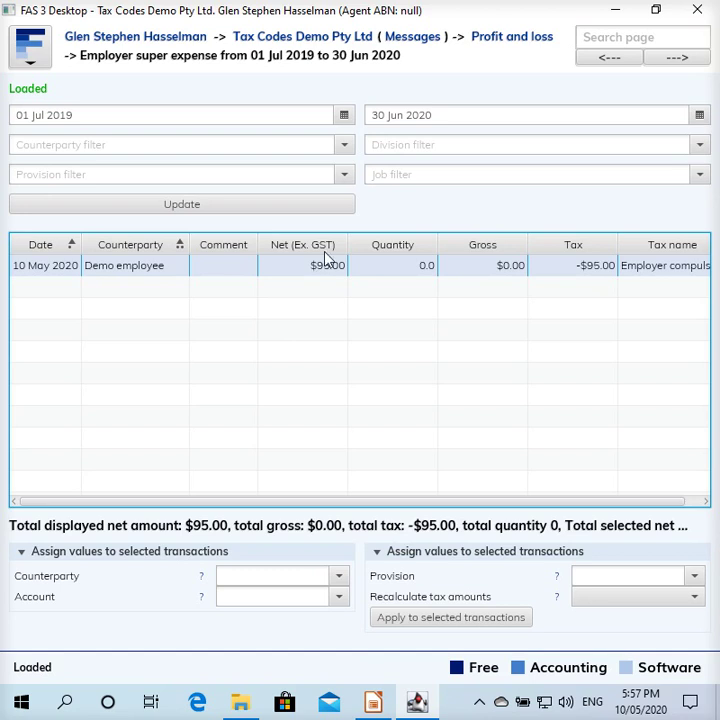
- Open the company's balance sheet and examine the receivable, bank, payable, employer super, GST and PAYG withholding lines
click(342, 46)
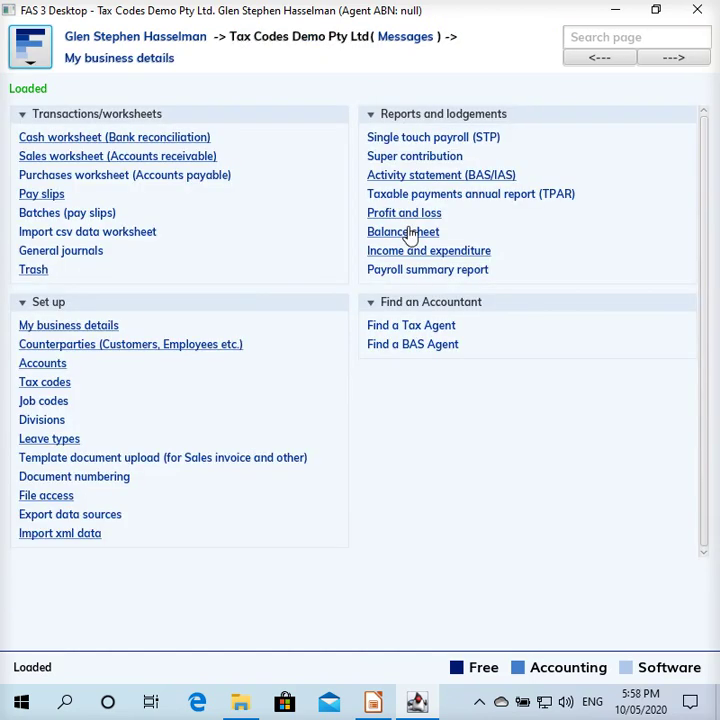
click(408, 232)
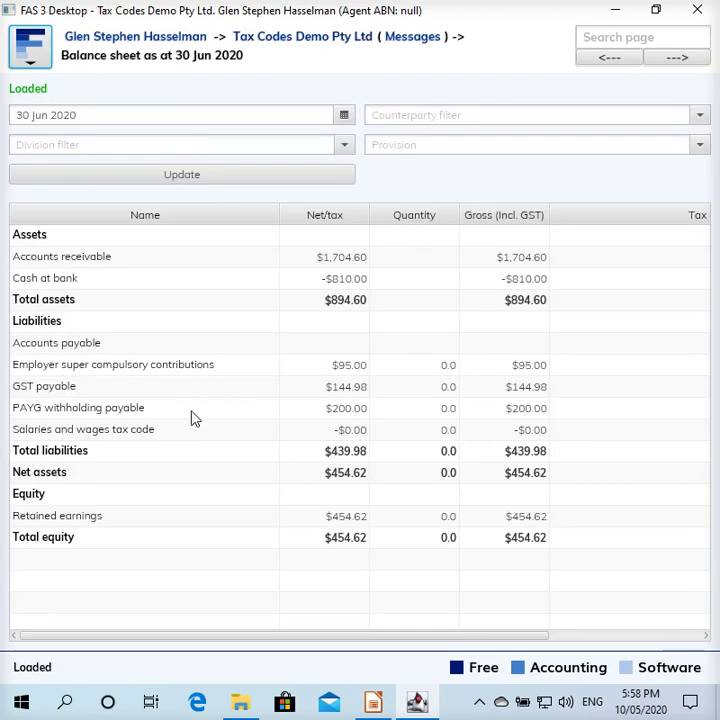
click(222, 372)
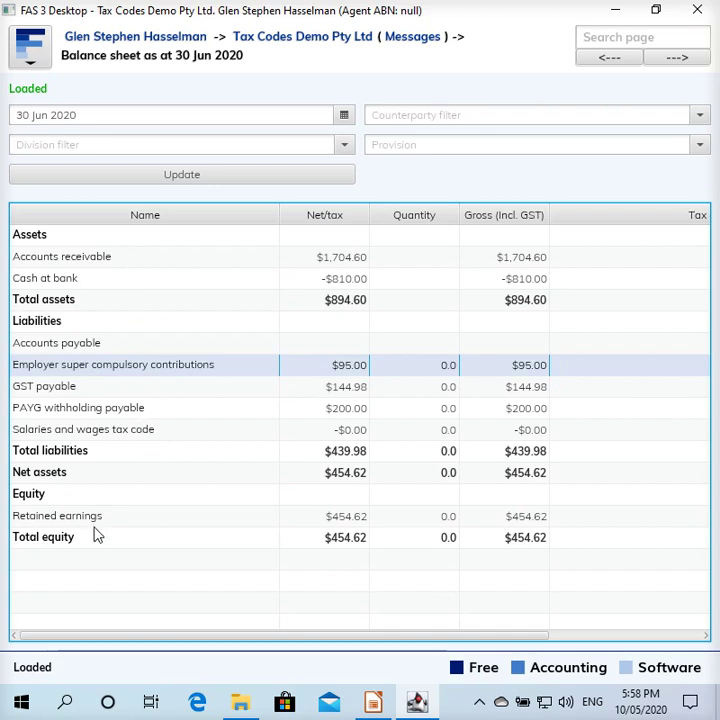
click(143, 264)
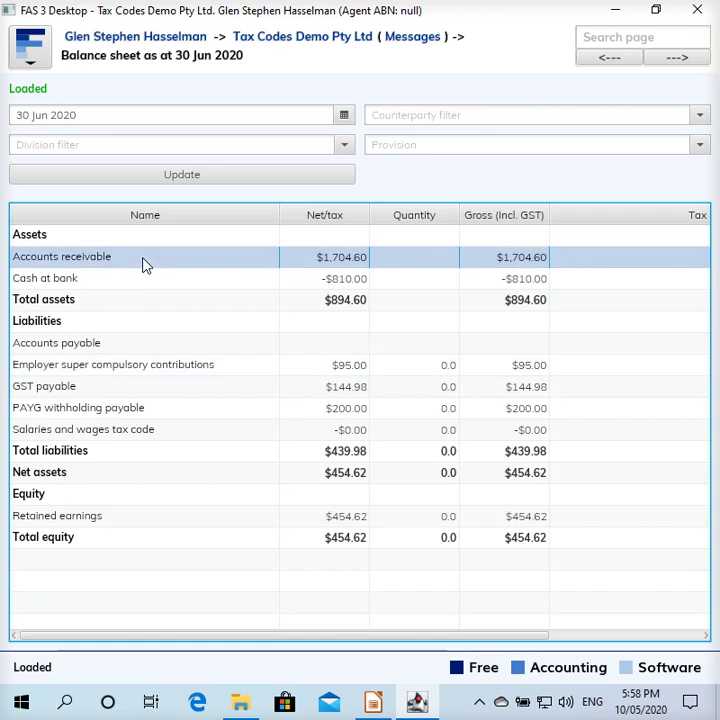
click(140, 282)
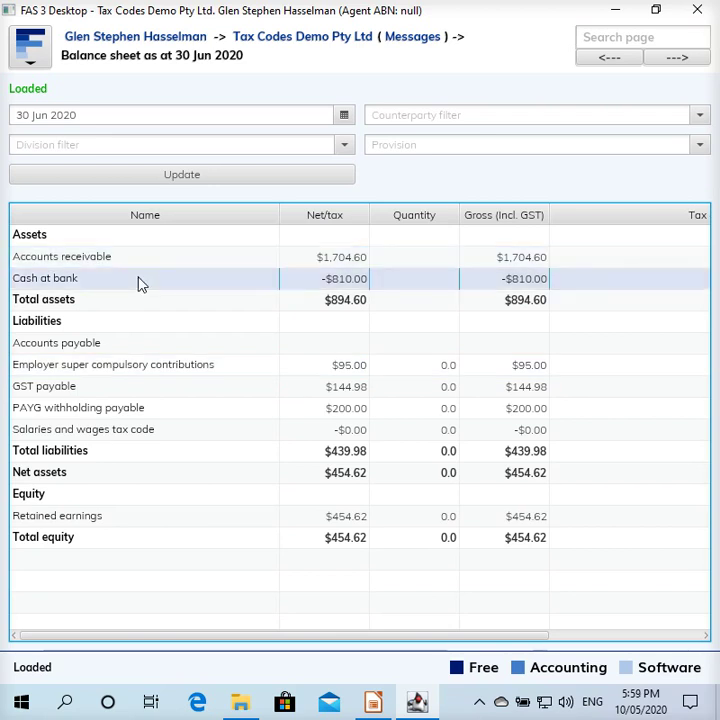
click(128, 348)
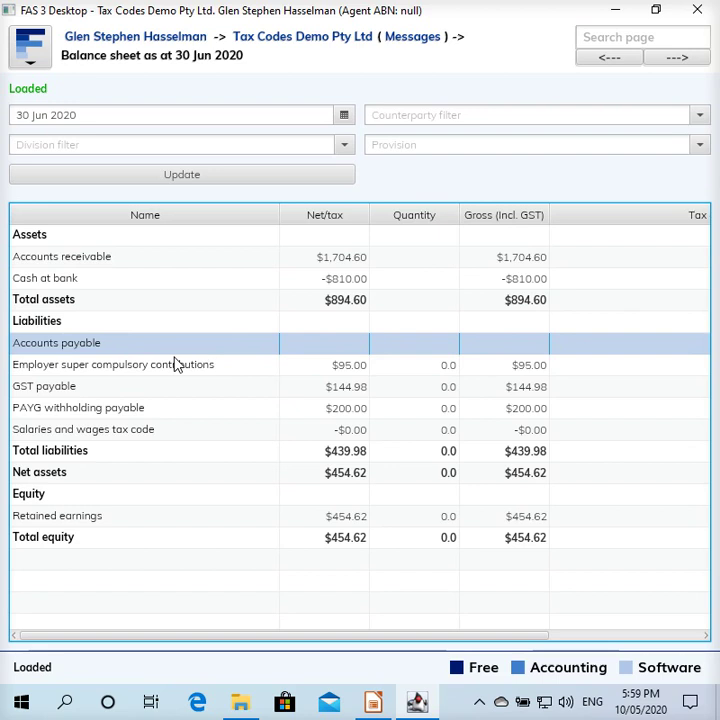
click(172, 372)
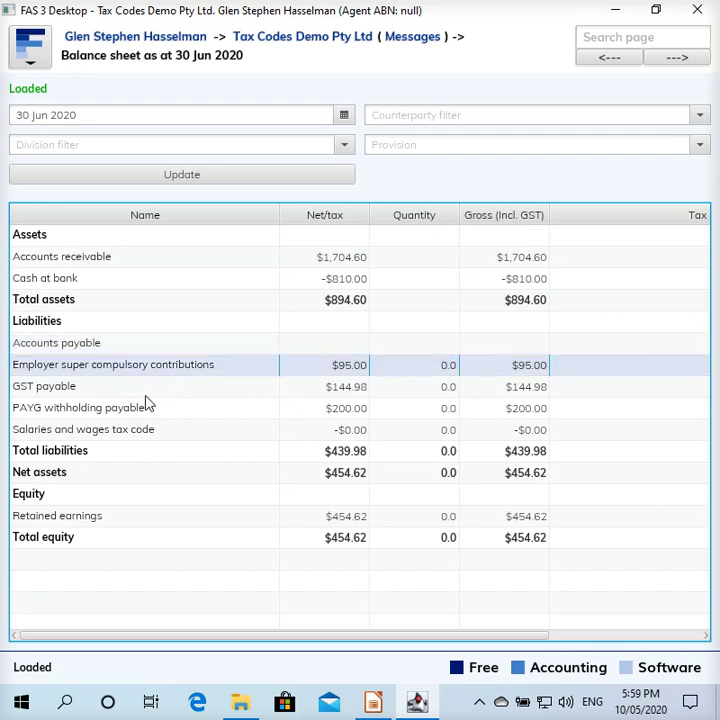
click(146, 394)
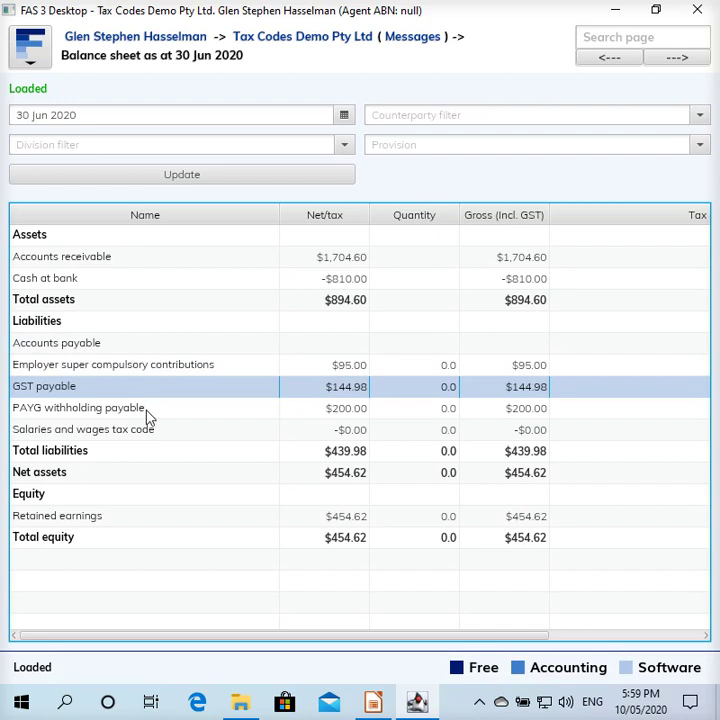
click(146, 410)
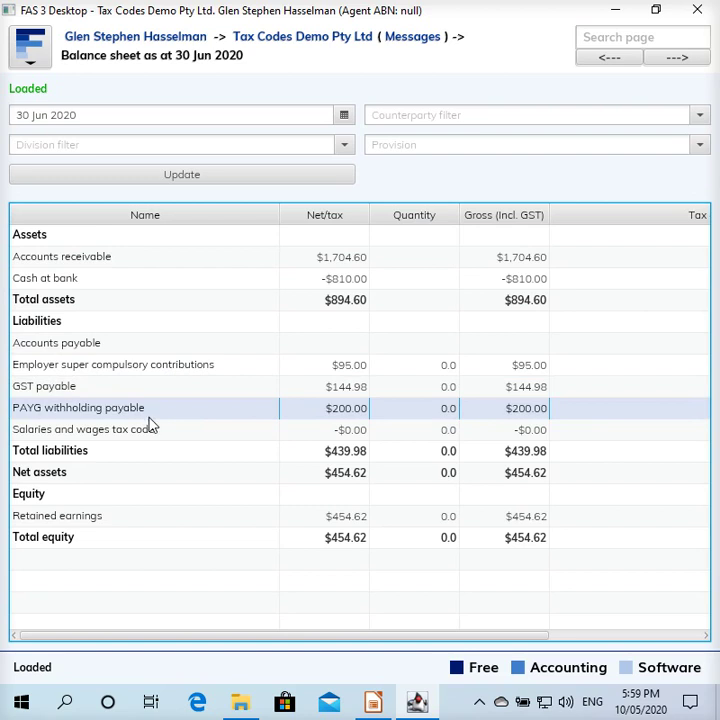
- Examine the salaries and wages tax code, retained earnings and GST payable lines of the balance sheet
click(155, 430)
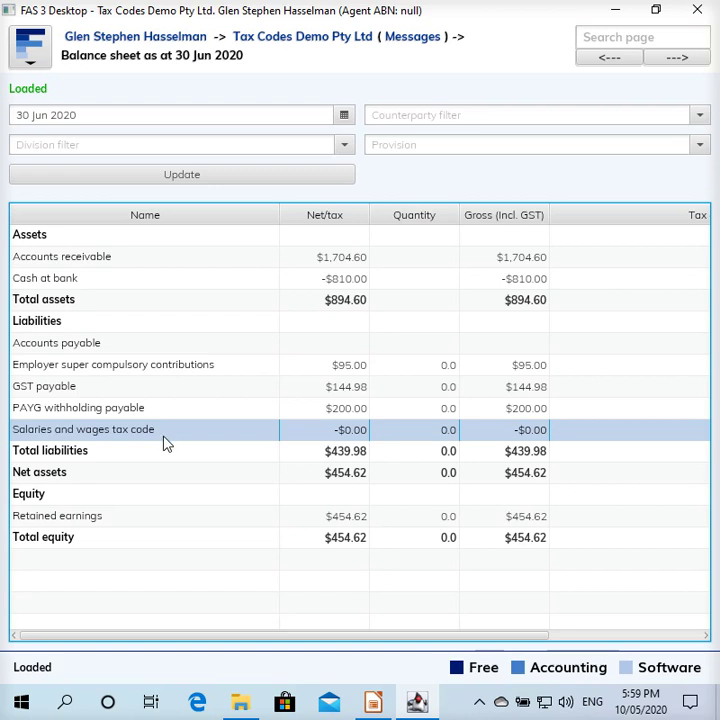
click(147, 525)
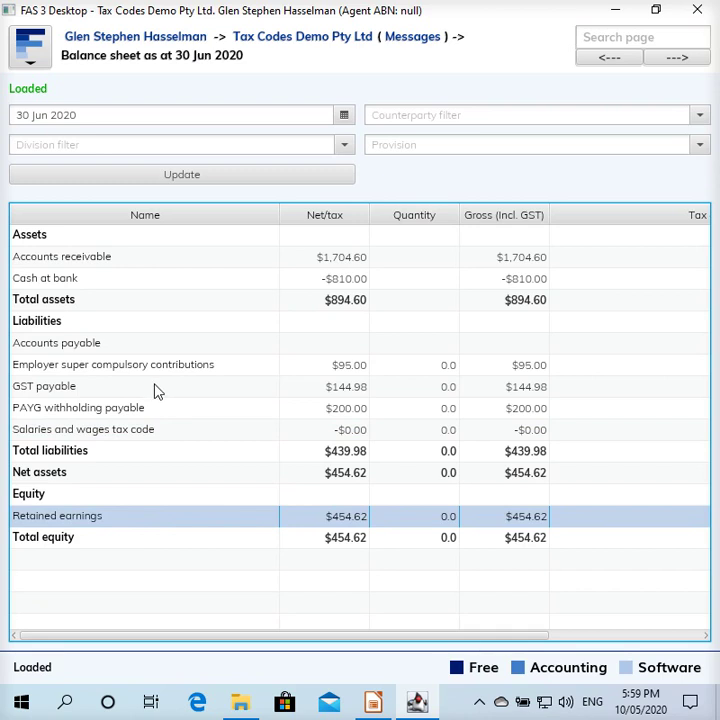
click(226, 392)
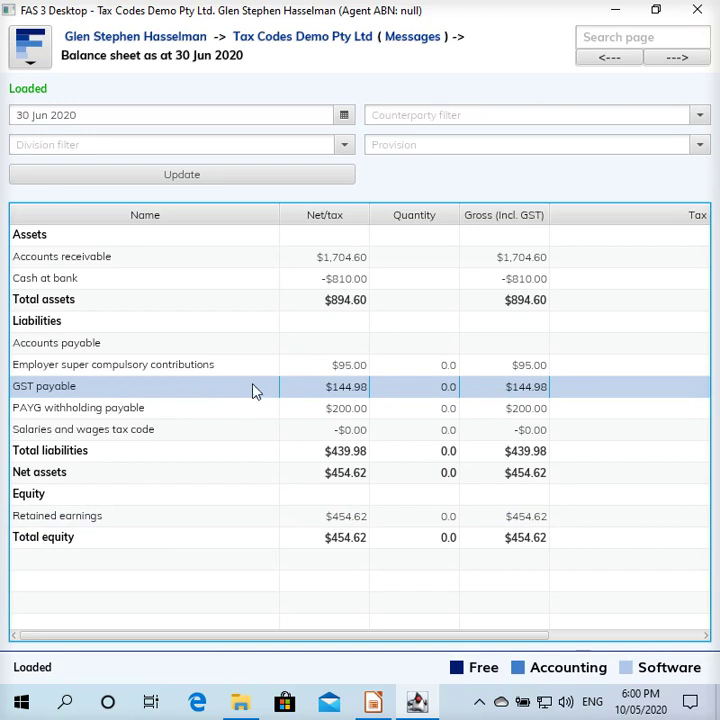
- View the outstanding transactions behind the balance sheet's Employer super compulsory contributions line and select the Demo employee entry
click(222, 366)
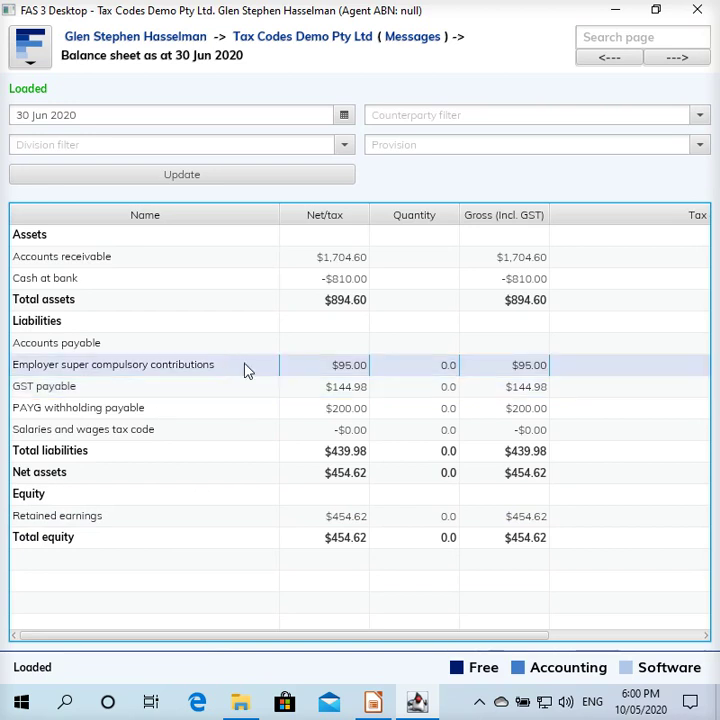
double_click(352, 372)
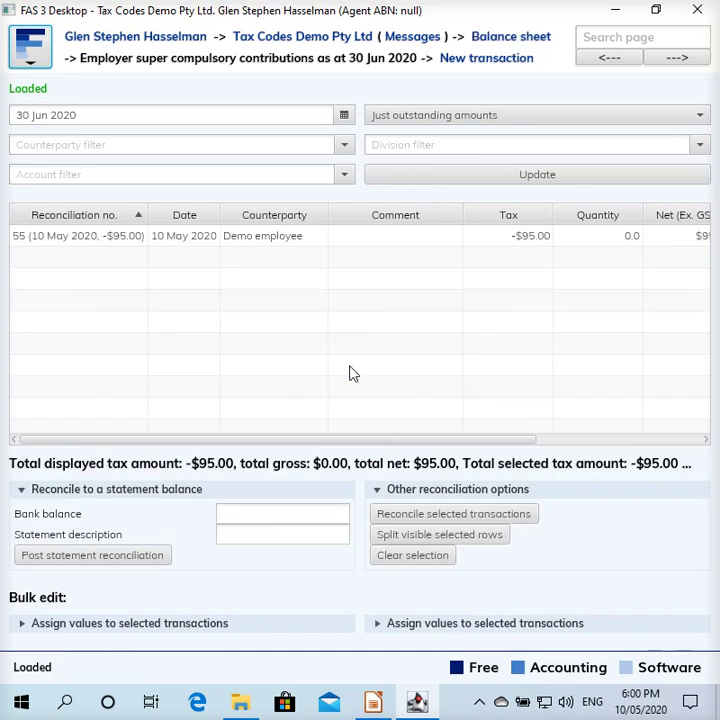
click(522, 238)
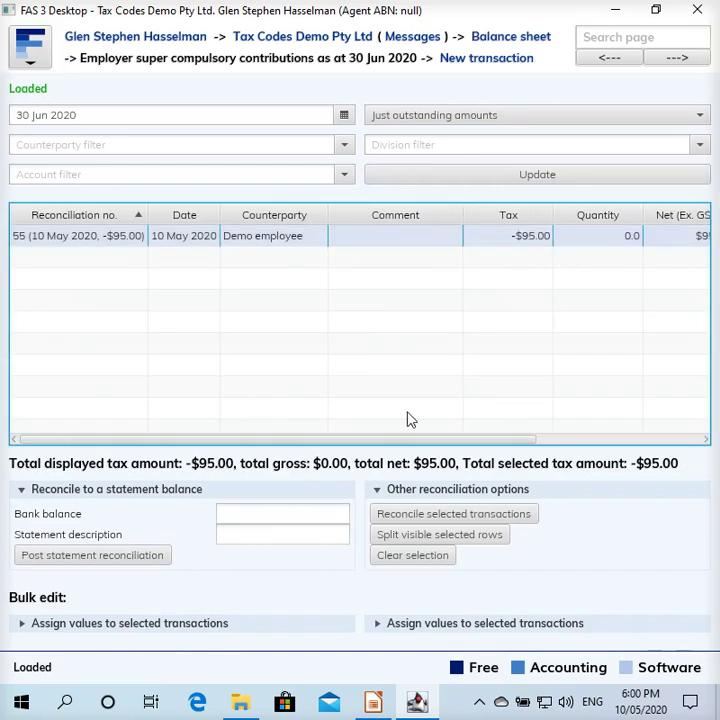